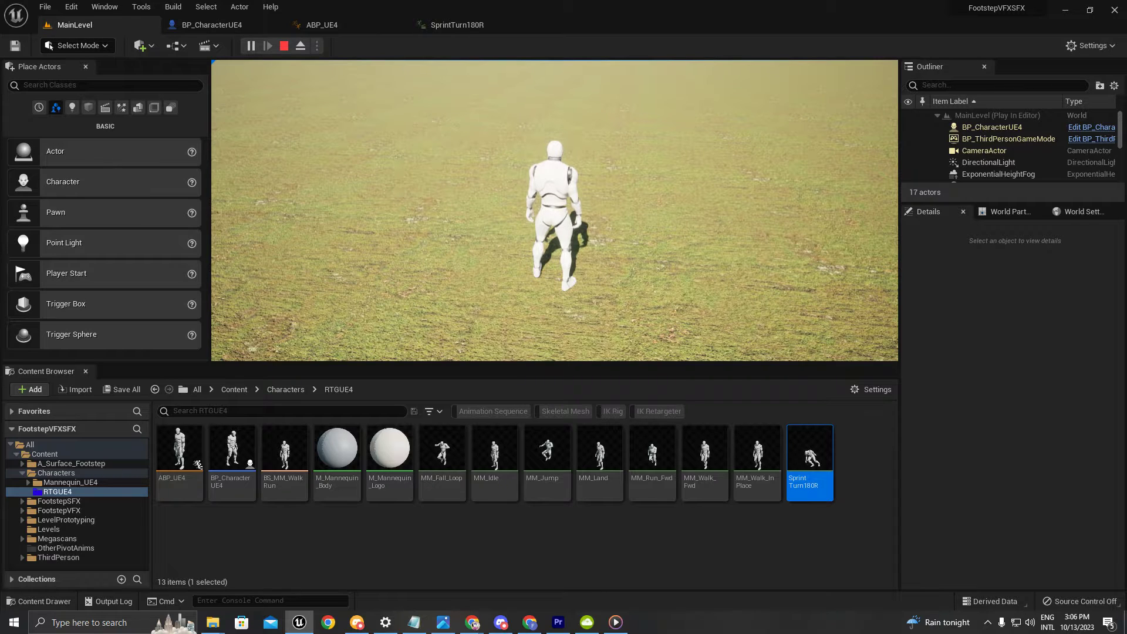
End the play session and add a Right Mouse Button event in the Event Graph of BP_CharacterUE4
{"action": "left_click", "coordinate": [555, 210]}
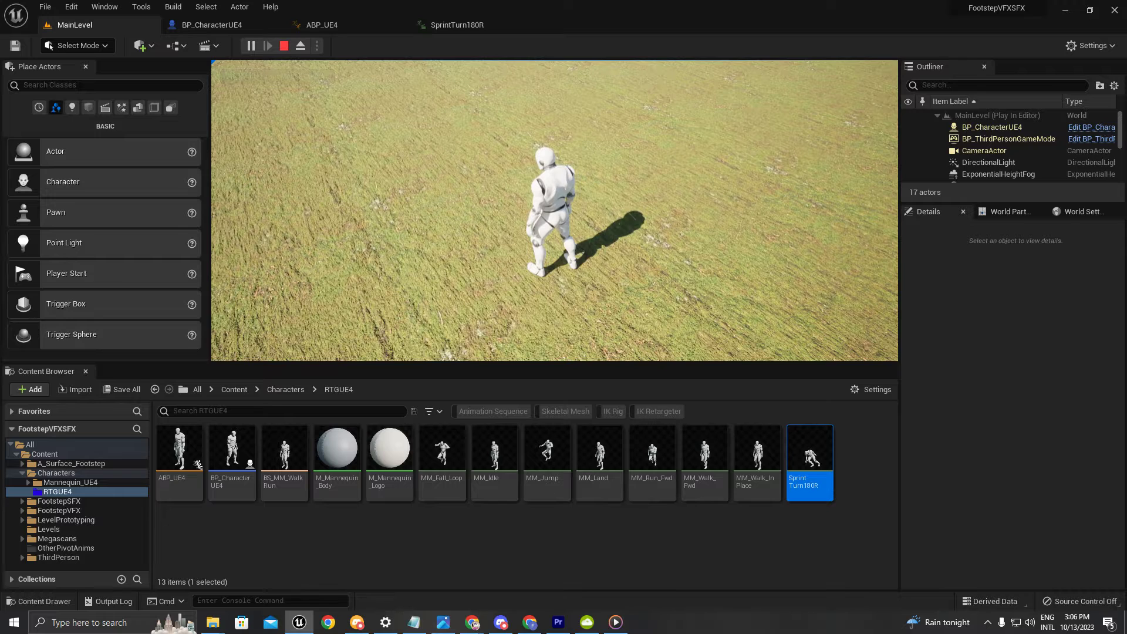
{"action": "key", "text": "Escape"}
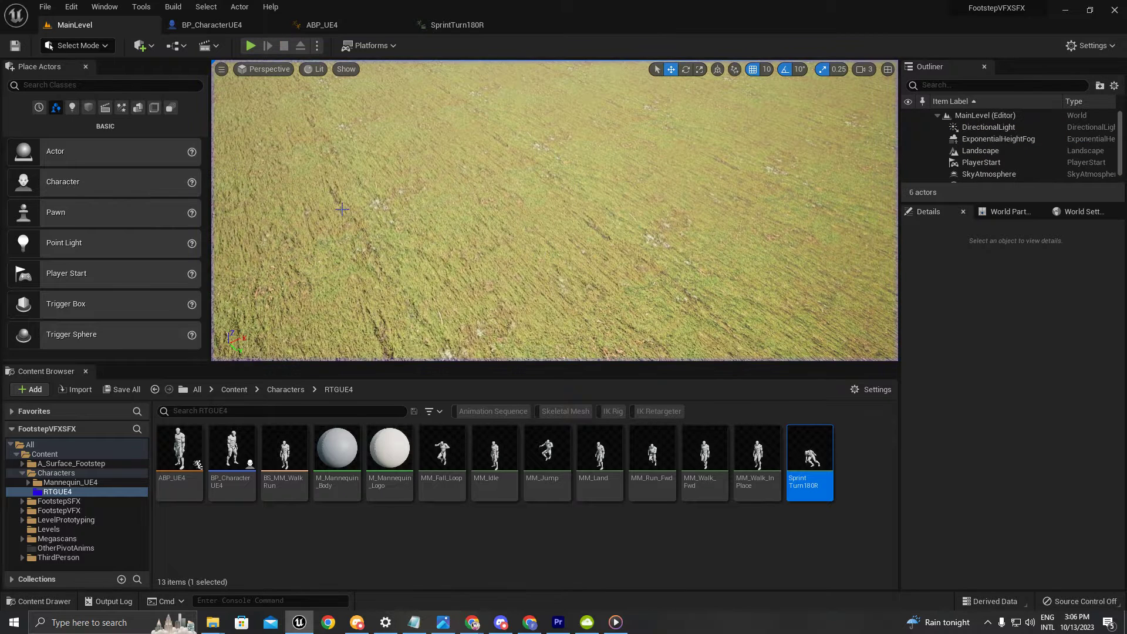
{"action": "left_click", "coordinate": [239, 28]}
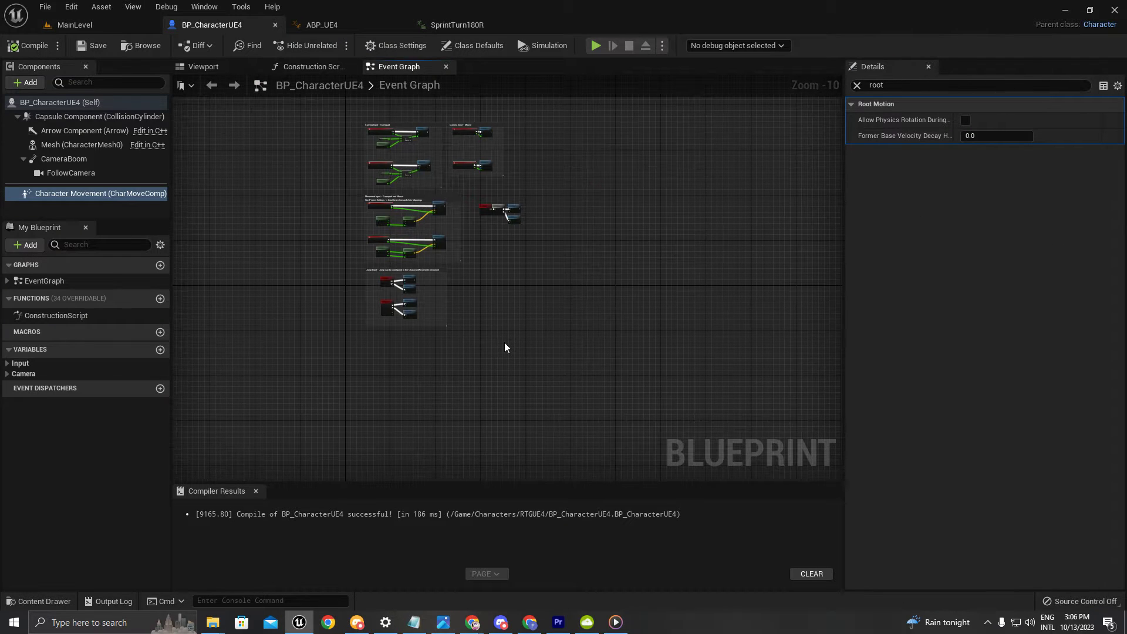
{"action": "scroll", "coordinate": [505, 348], "scroll_direction": "up", "scroll_amount": 8}
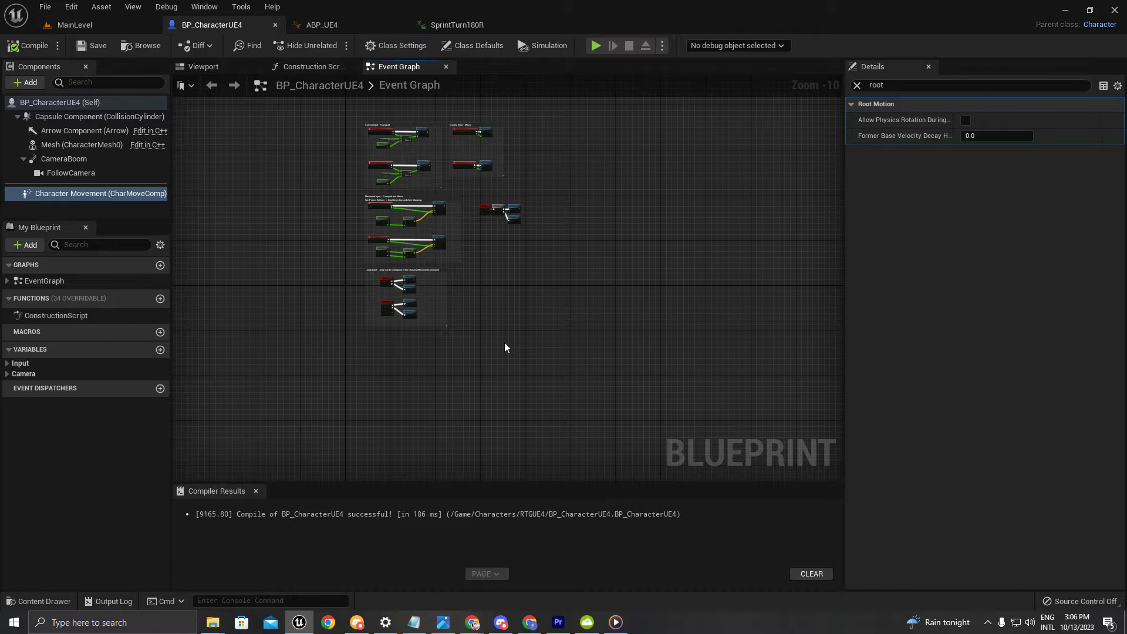
{"action": "right_click", "coordinate": [535, 209]}
{"action": "type", "text": "right mouse"}
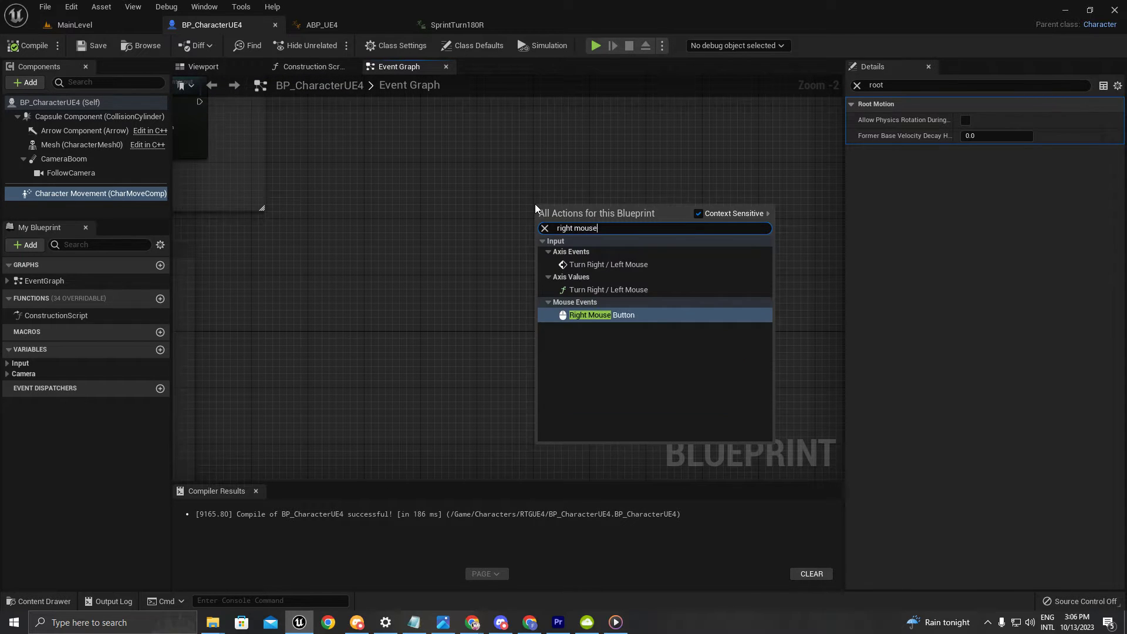
{"action": "key", "text": "Return"}
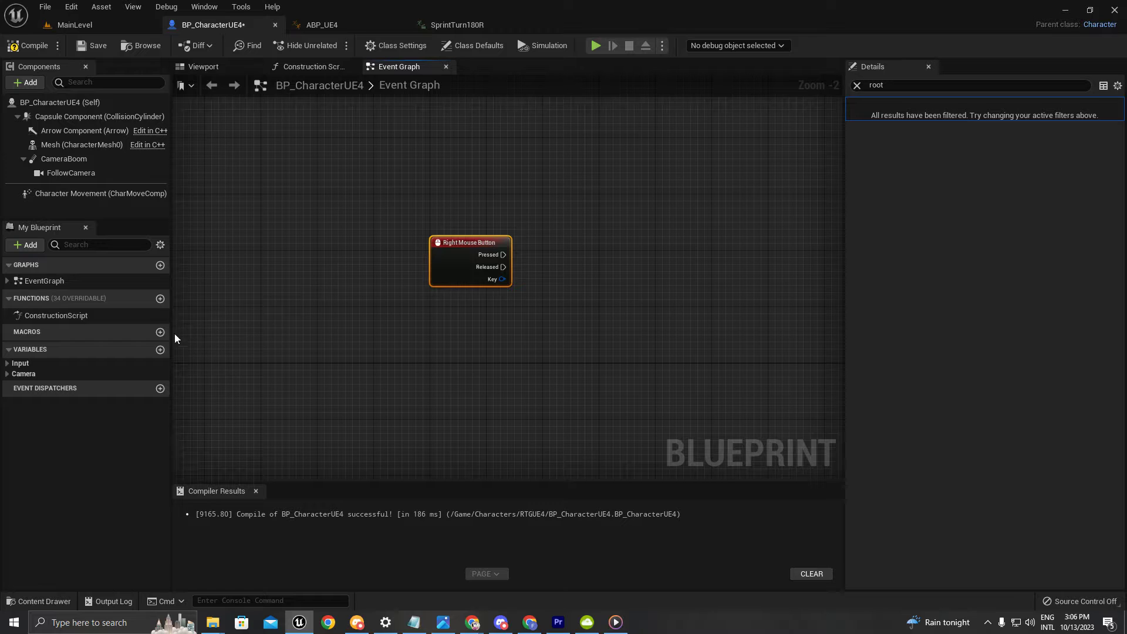
Create a Boolean variable named Turn in BP_CharacterUE4
{"action": "left_click", "coordinate": [160, 351]}
{"action": "type", "text": "Turn"}
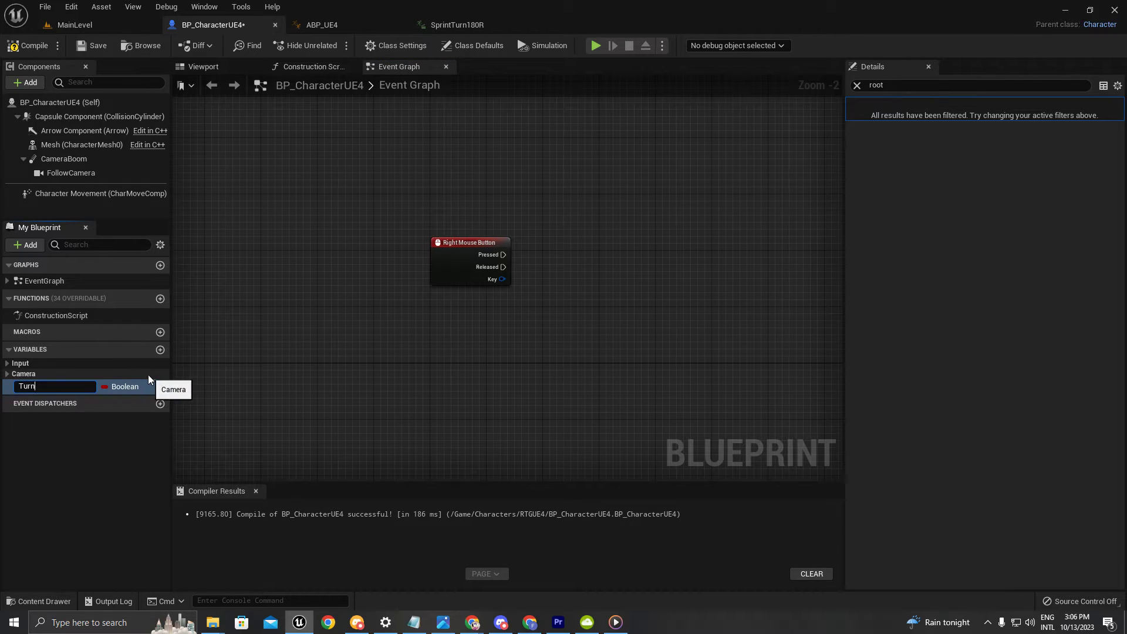
{"action": "key", "text": "Return"}
Place two Set Turn nodes in a row after the Right Mouse Button event
{"action": "left_click_drag", "start_coordinate": [131, 392], "coordinate": [580, 266]}
{"action": "left_click", "coordinate": [607, 266]}
{"action": "left_click", "coordinate": [597, 272]}
{"action": "key", "text": "ctrl+d"}
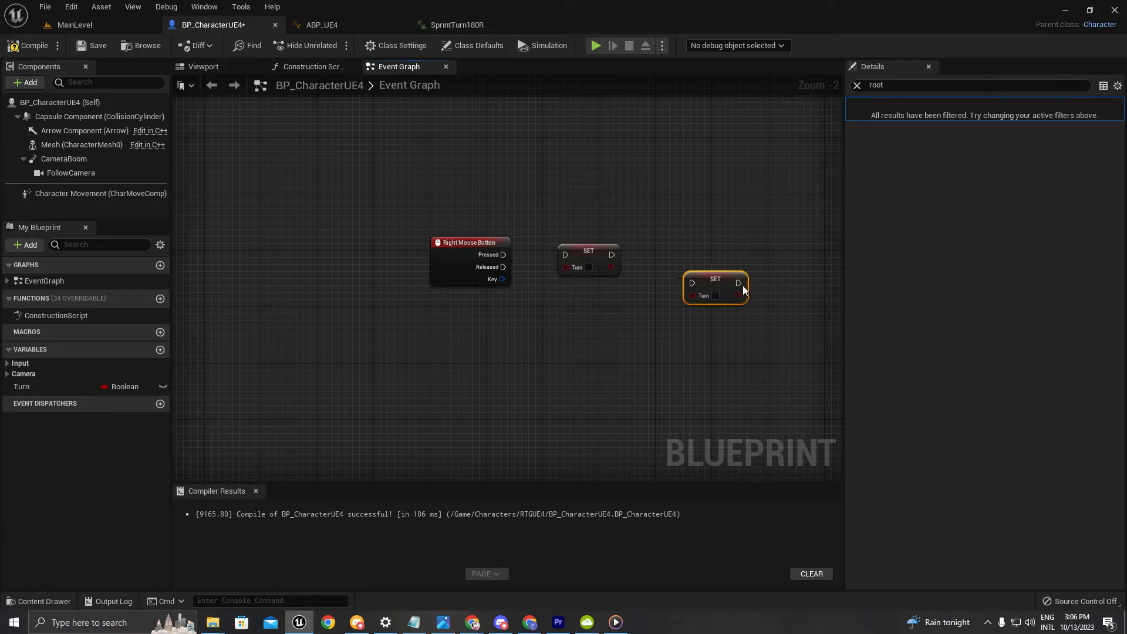
{"action": "left_click_drag", "start_coordinate": [712, 277], "coordinate": [734, 263]}
{"action": "scroll", "coordinate": [603, 274], "scroll_direction": "up", "scroll_amount": 2}
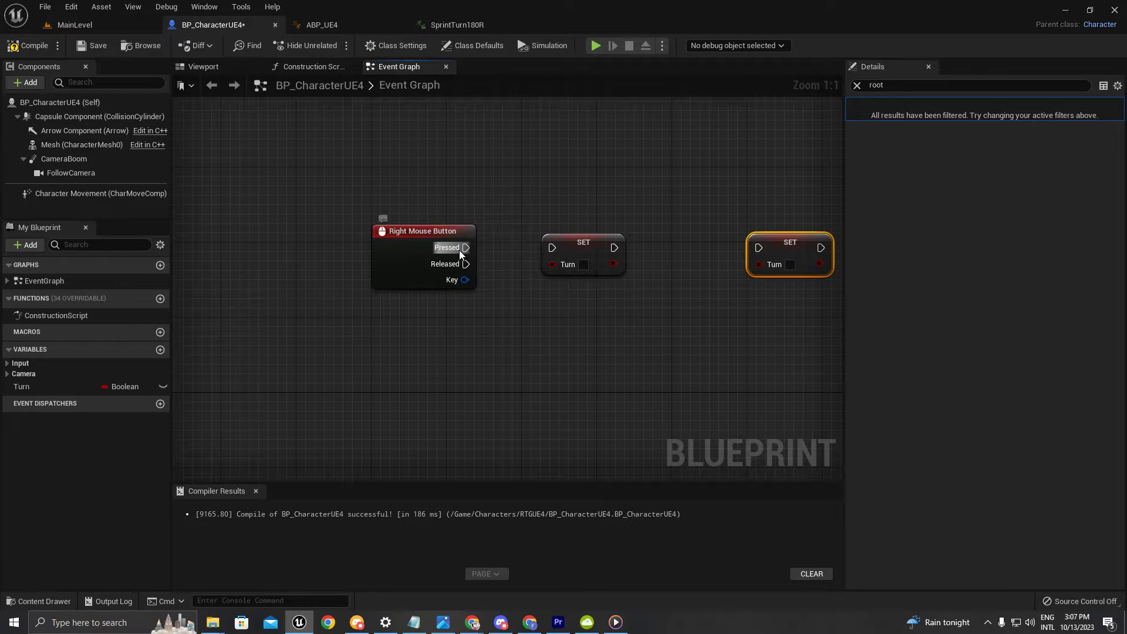
Wire the event's Pressed output to the first Set Turn node and set its Turn value to true
{"action": "left_click_drag", "start_coordinate": [462, 248], "coordinate": [556, 249]}
{"action": "left_click_drag", "start_coordinate": [583, 250], "coordinate": [554, 250]}
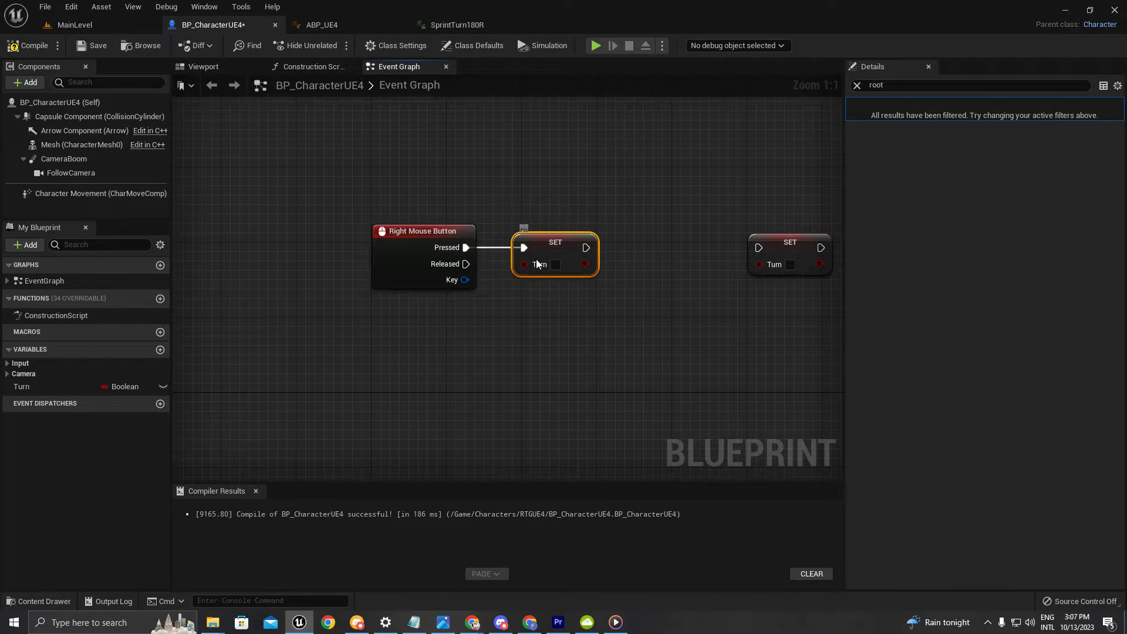
{"action": "left_click", "coordinate": [554, 264]}
Make room before the second Set Turn node and add a Delay with duration 0.0 after the first one
{"action": "right_click_drag", "start_coordinate": [643, 306], "coordinate": [477, 266]}
{"action": "scroll", "coordinate": [477, 267], "scroll_direction": "down", "scroll_amount": 3}
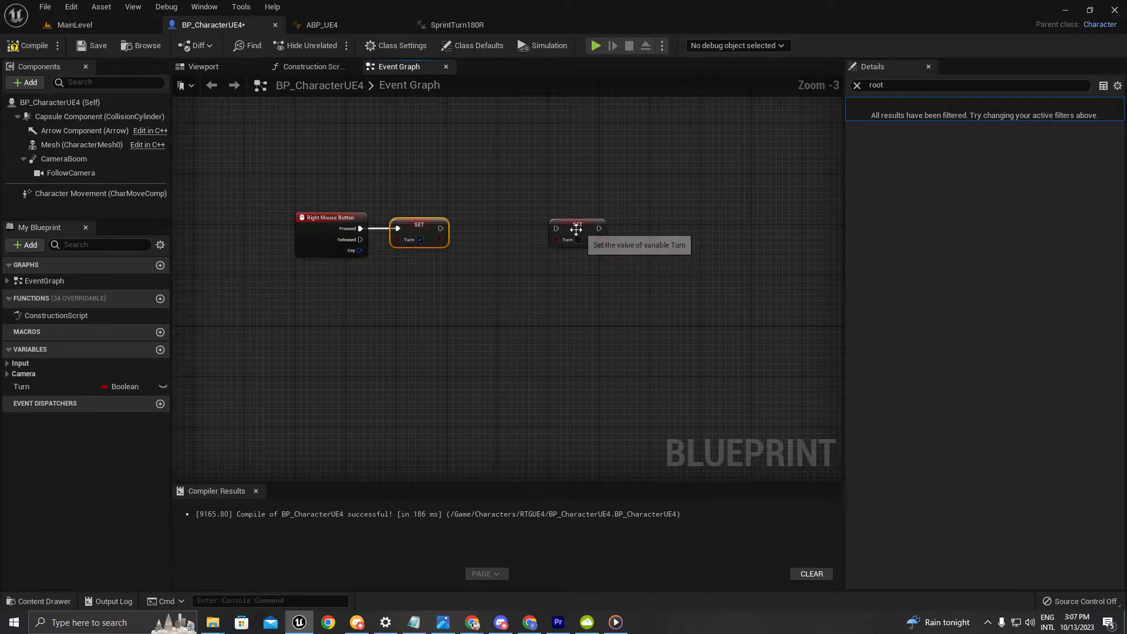
{"action": "left_click_drag", "start_coordinate": [575, 231], "coordinate": [620, 231]}
{"action": "scroll", "coordinate": [424, 231], "scroll_direction": "up", "scroll_amount": 3}
{"action": "left_click_drag", "start_coordinate": [509, 201], "coordinate": [510, 201]}
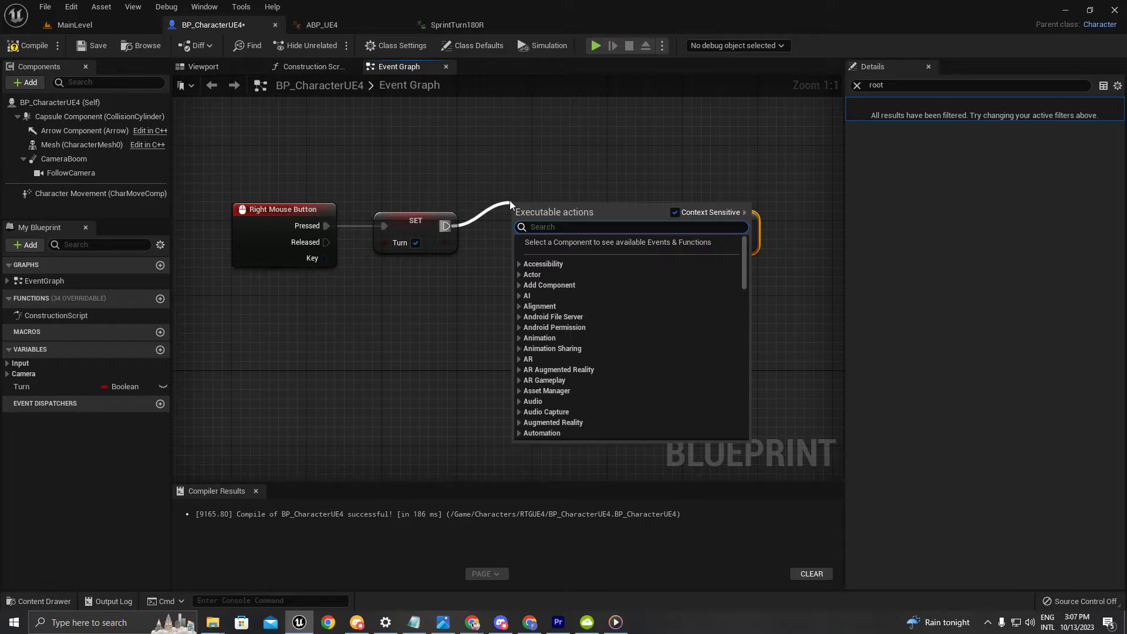
{"action": "type", "text": "delay"}
{"action": "key", "text": "Return"}
{"action": "left_click_drag", "start_coordinate": [571, 217], "coordinate": [553, 217]}
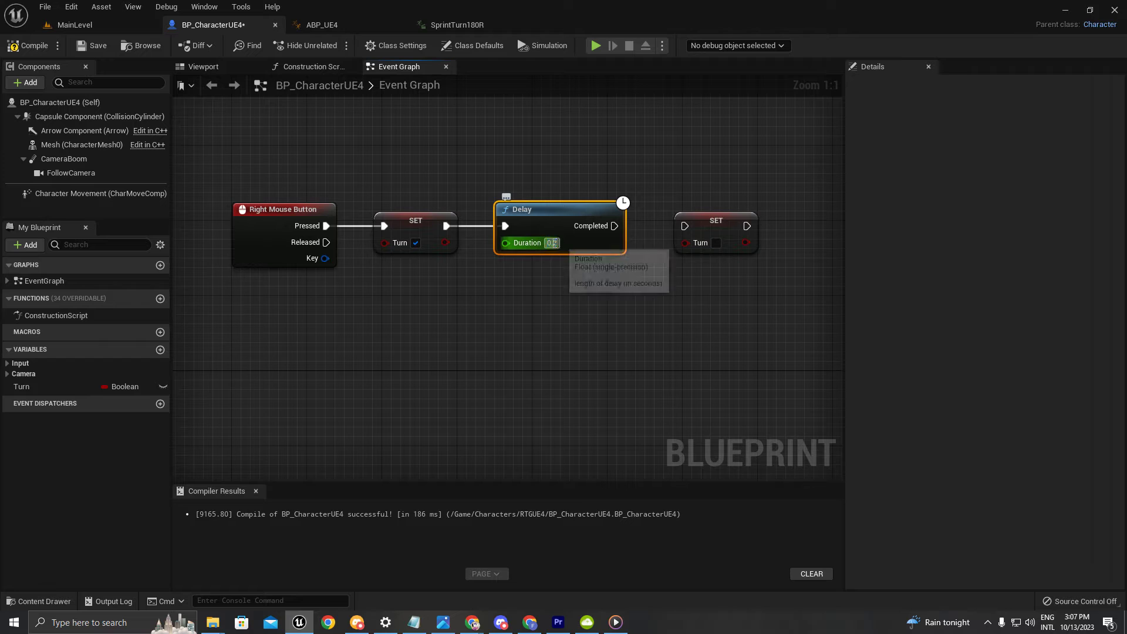
{"action": "left_click", "coordinate": [551, 242]}
Duplicate the Delay node, align it after the first Delay, and wire the chain through to the second Set Turn node
{"action": "scroll", "coordinate": [549, 249], "scroll_direction": "down", "scroll_amount": 3}
{"action": "right_click_drag", "start_coordinate": [628, 253], "coordinate": [523, 244]}
{"action": "scroll", "coordinate": [524, 243], "scroll_direction": "up", "scroll_amount": 3}
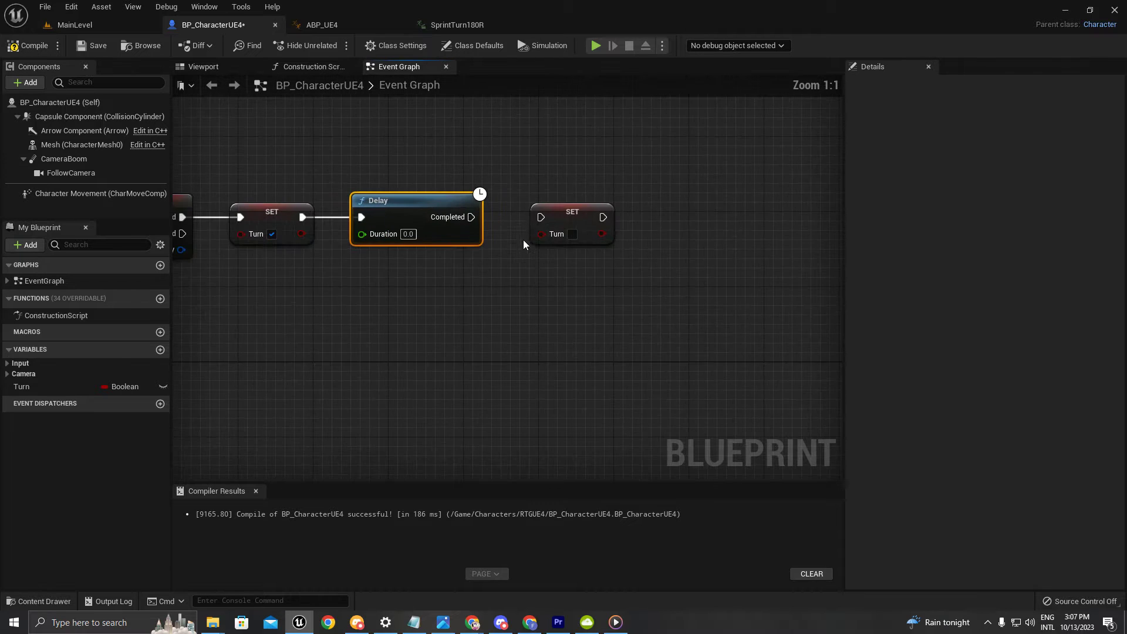
{"action": "left_click_drag", "start_coordinate": [534, 222], "coordinate": [666, 221]}
{"action": "left_click", "coordinate": [430, 238]}
{"action": "key", "text": "ctrl+c"}
{"action": "key", "text": "ctrl+v"}
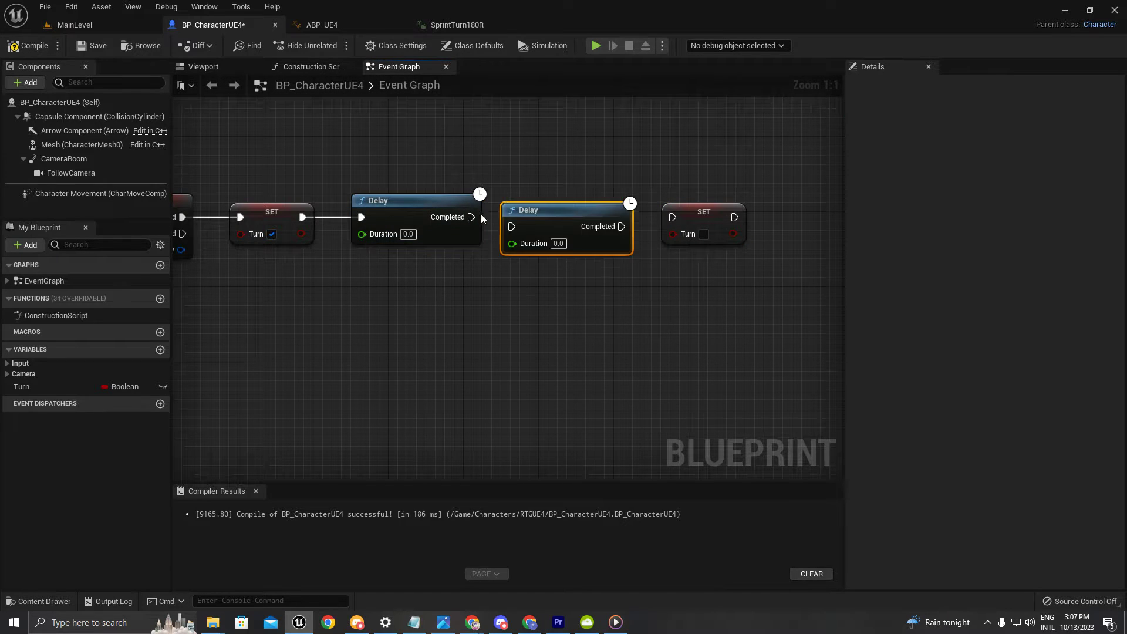
{"action": "key", "text": "q"}
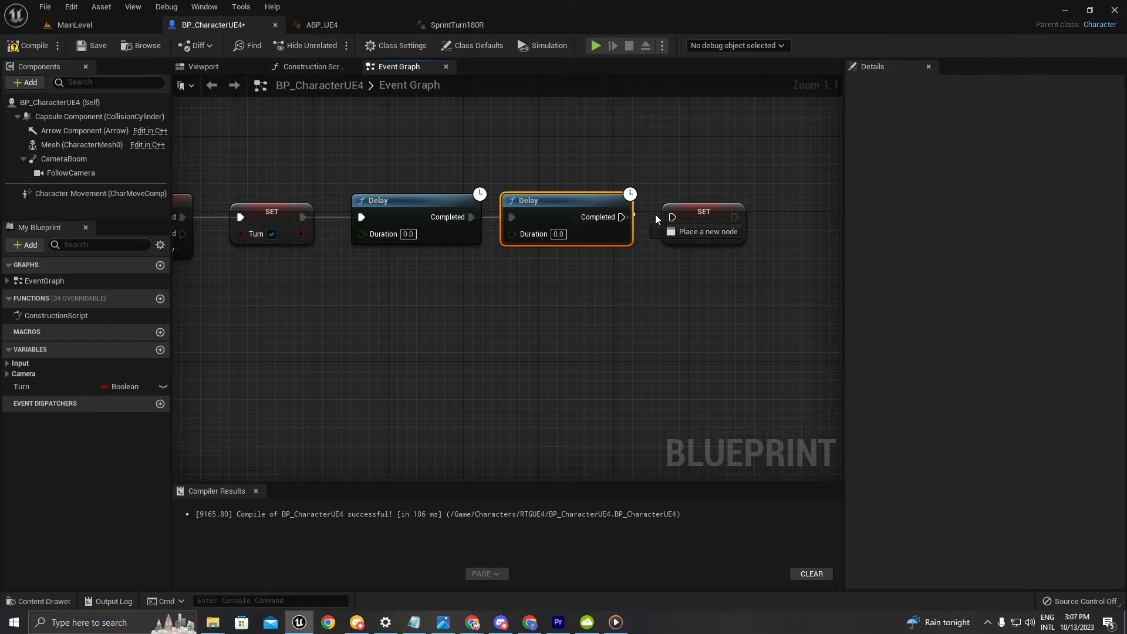
{"action": "left_click_drag", "start_coordinate": [656, 219], "coordinate": [674, 216]}
Compile and save BP_CharacterUE4 with its completed Right Mouse Button chain
{"action": "left_click_drag", "start_coordinate": [698, 155], "coordinate": [756, 236]}
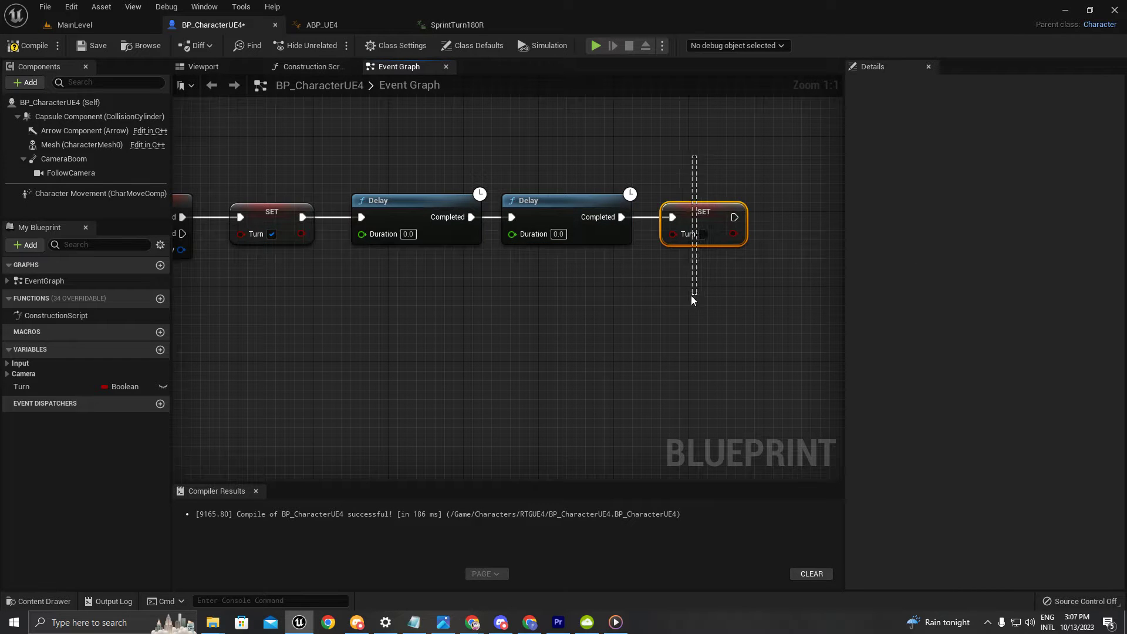
{"action": "left_click_drag", "start_coordinate": [691, 300], "coordinate": [687, 281]}
{"action": "scroll", "coordinate": [756, 176], "scroll_direction": "down", "scroll_amount": 2}
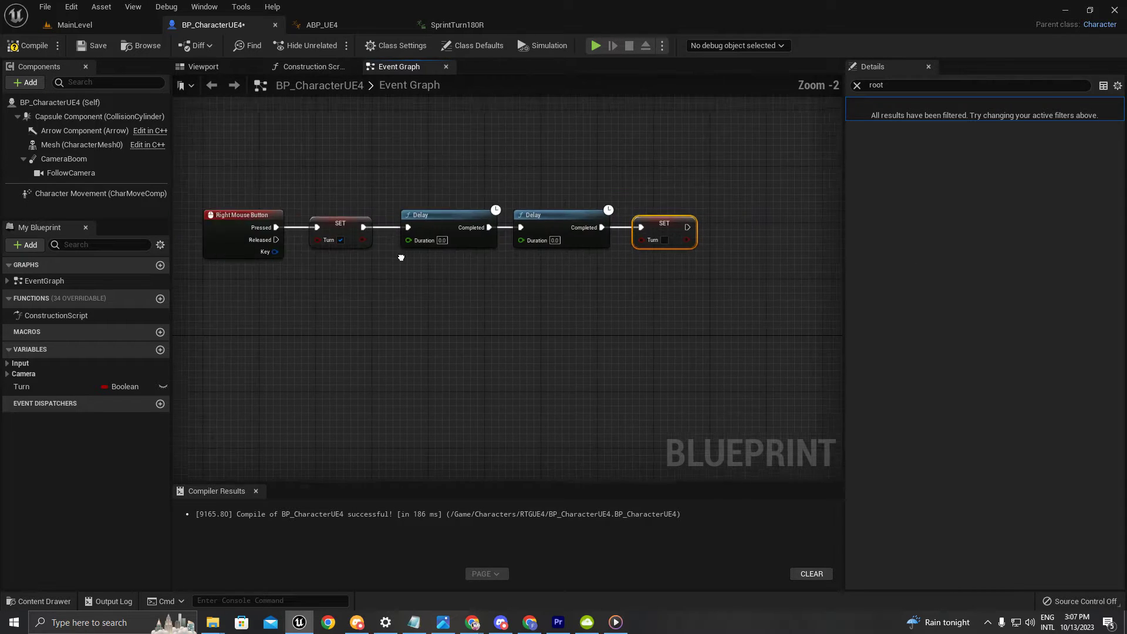
{"action": "left_click", "coordinate": [32, 45]}
{"action": "left_click", "coordinate": [88, 46]}
{"action": "scroll", "coordinate": [537, 247], "scroll_direction": "down", "scroll_amount": 4}
{"action": "scroll", "coordinate": [372, 285], "scroll_direction": "up", "scroll_amount": 4}
{"action": "right_click_drag", "start_coordinate": [695, 210], "coordinate": [428, 318]}
{"action": "scroll", "coordinate": [428, 318], "scroll_direction": "down", "scroll_amount": 4}
{"action": "scroll", "coordinate": [431, 322], "scroll_direction": "up", "scroll_amount": 4}
{"action": "left_click_drag", "start_coordinate": [223, 357], "coordinate": [806, 173]}
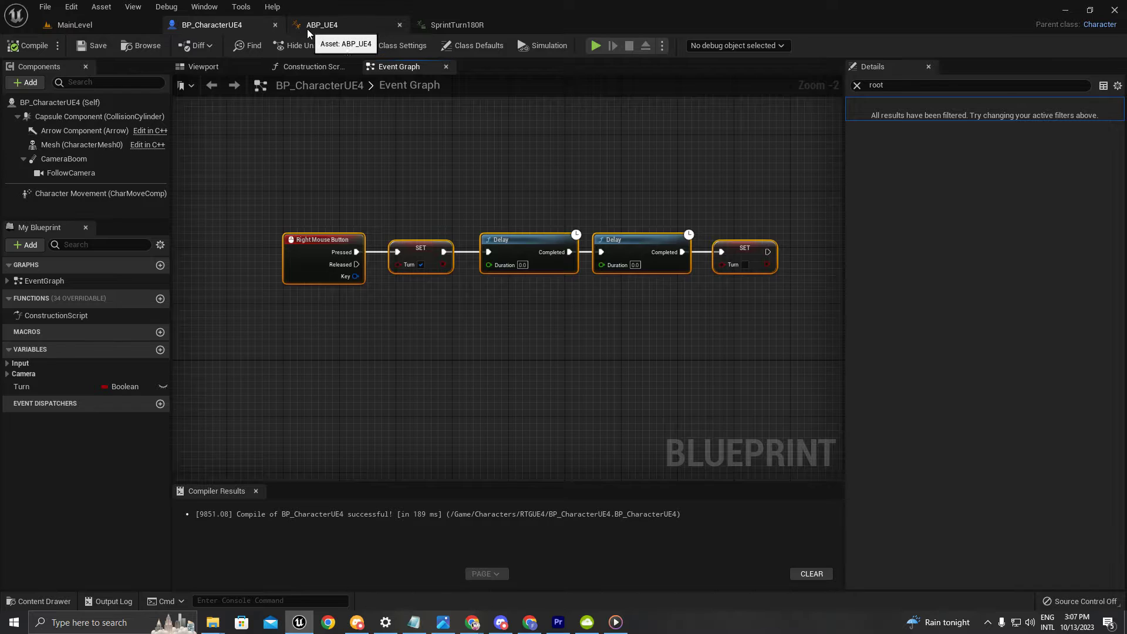
Open the Event Graph of the ABP_UE4 animation blueprint
{"action": "left_click", "coordinate": [338, 26]}
{"action": "scroll", "coordinate": [413, 155], "scroll_direction": "down", "scroll_amount": 6}
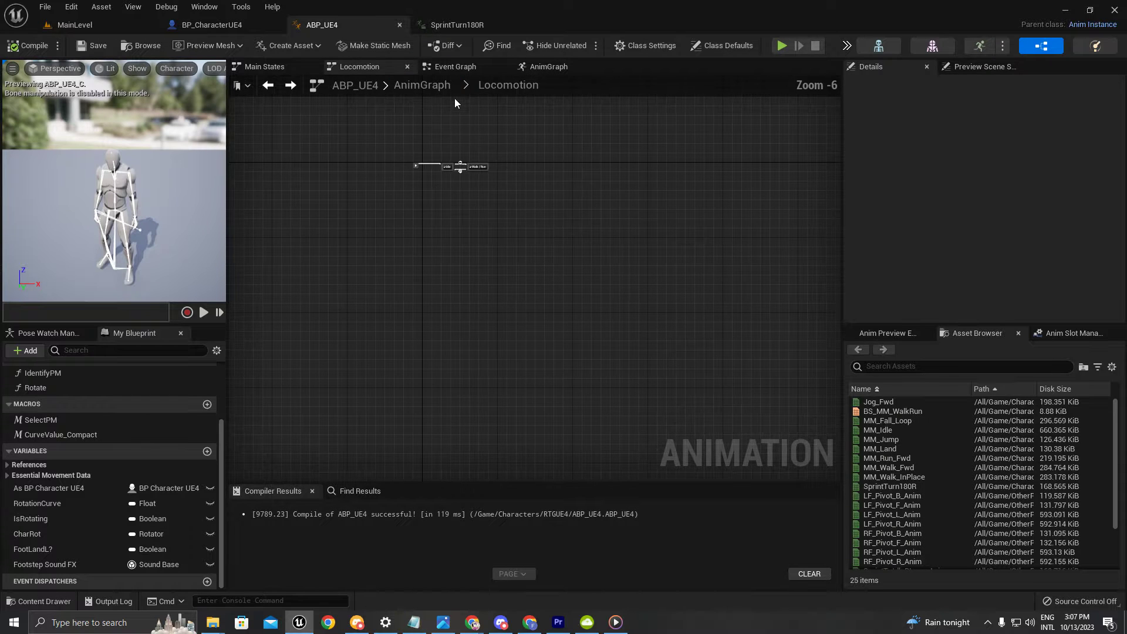
{"action": "left_click", "coordinate": [270, 69]}
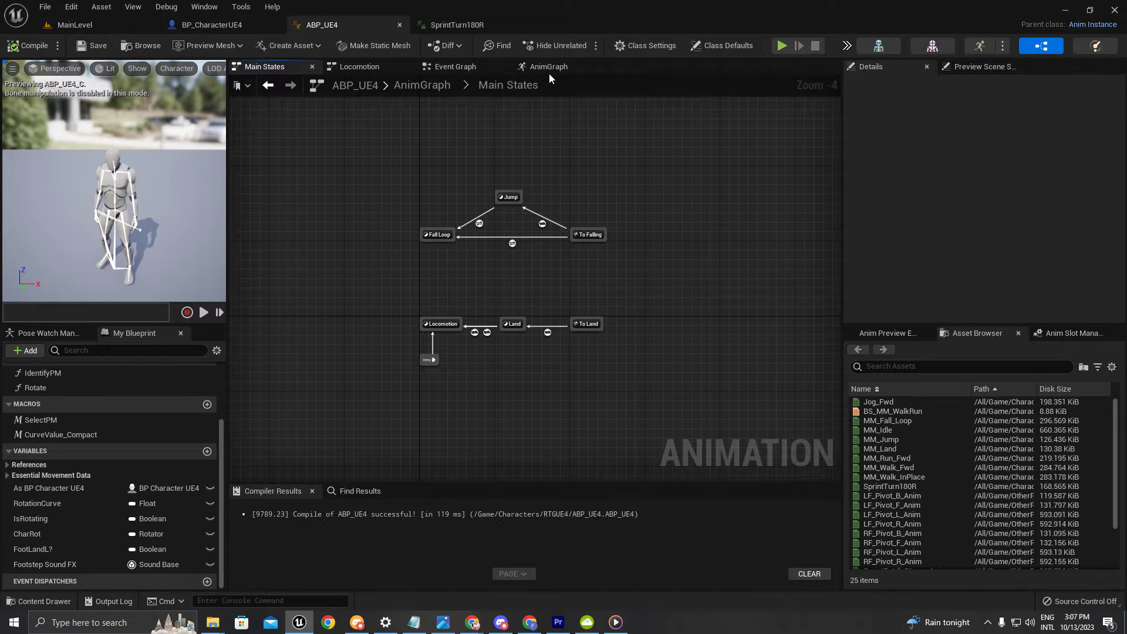
{"action": "left_click", "coordinate": [468, 68]}
{"action": "scroll", "coordinate": [444, 162], "scroll_direction": "down", "scroll_amount": 8}
{"action": "right_click_drag", "start_coordinate": [445, 161], "coordinate": [376, 176]}
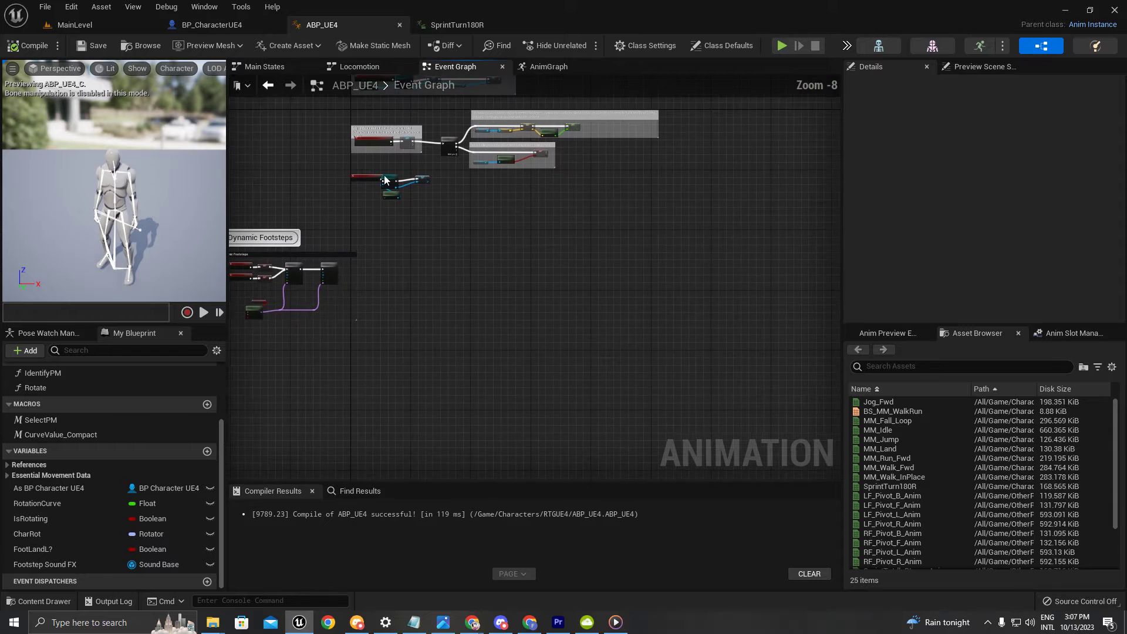
Add an Is Valid node with execution pins from the Sequence node's Then 2 output
{"action": "scroll", "coordinate": [446, 160], "scroll_direction": "up", "scroll_amount": 5}
{"action": "scroll", "coordinate": [455, 164], "scroll_direction": "down", "scroll_amount": 1}
{"action": "right_click_drag", "start_coordinate": [456, 164], "coordinate": [552, 205]}
{"action": "scroll", "coordinate": [552, 206], "scroll_direction": "up", "scroll_amount": 2}
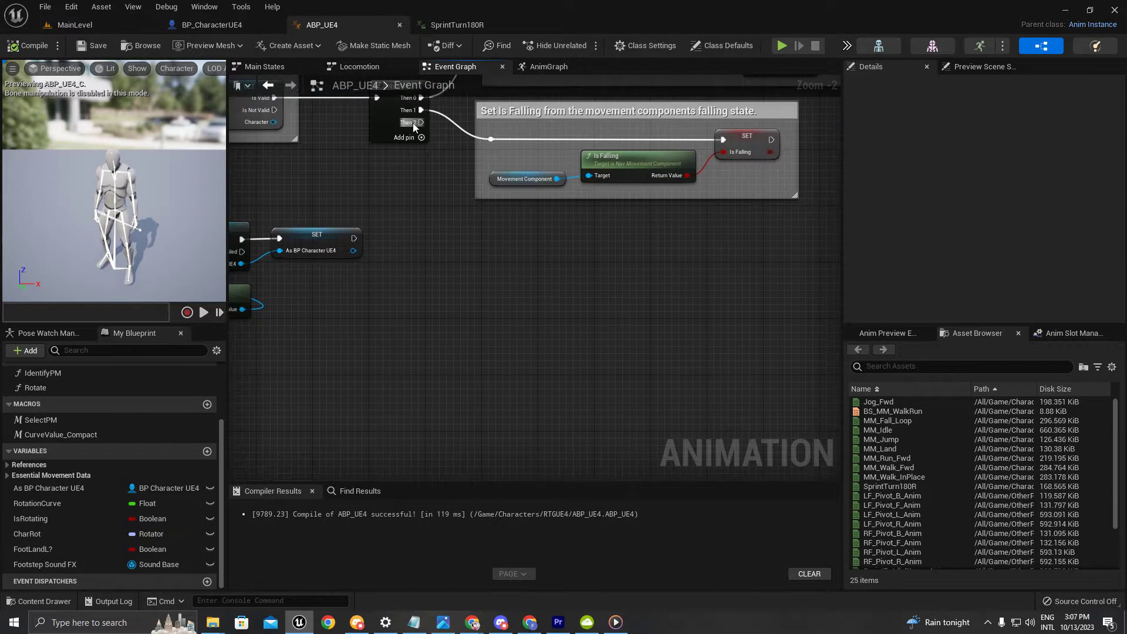
{"action": "left_click_drag", "start_coordinate": [413, 122], "coordinate": [502, 232]}
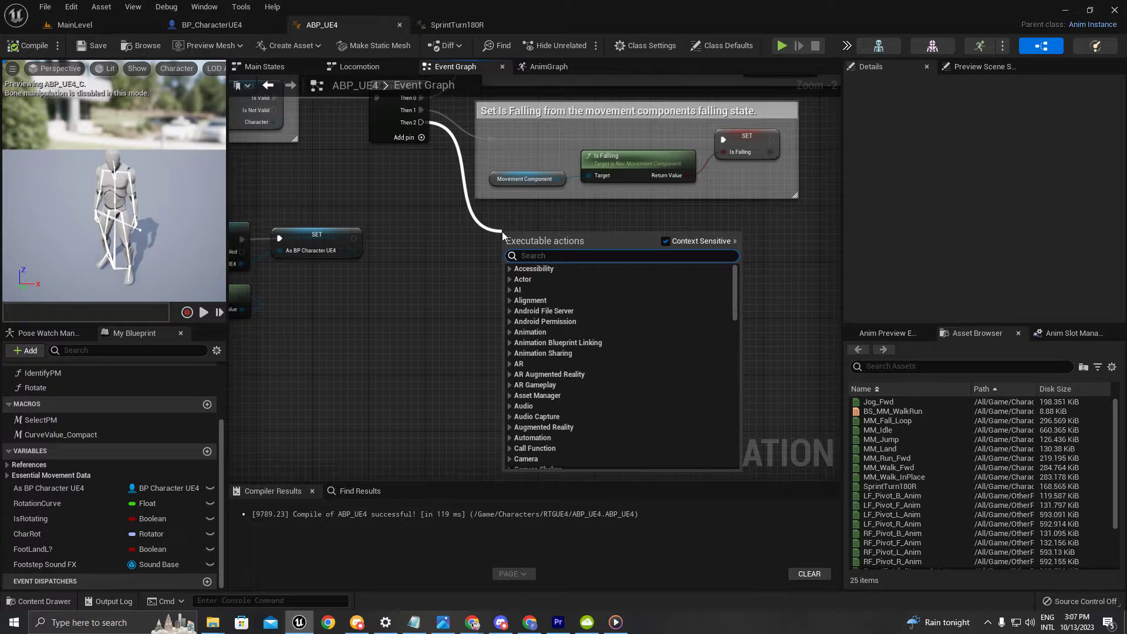
{"action": "type", "text": "is v"}
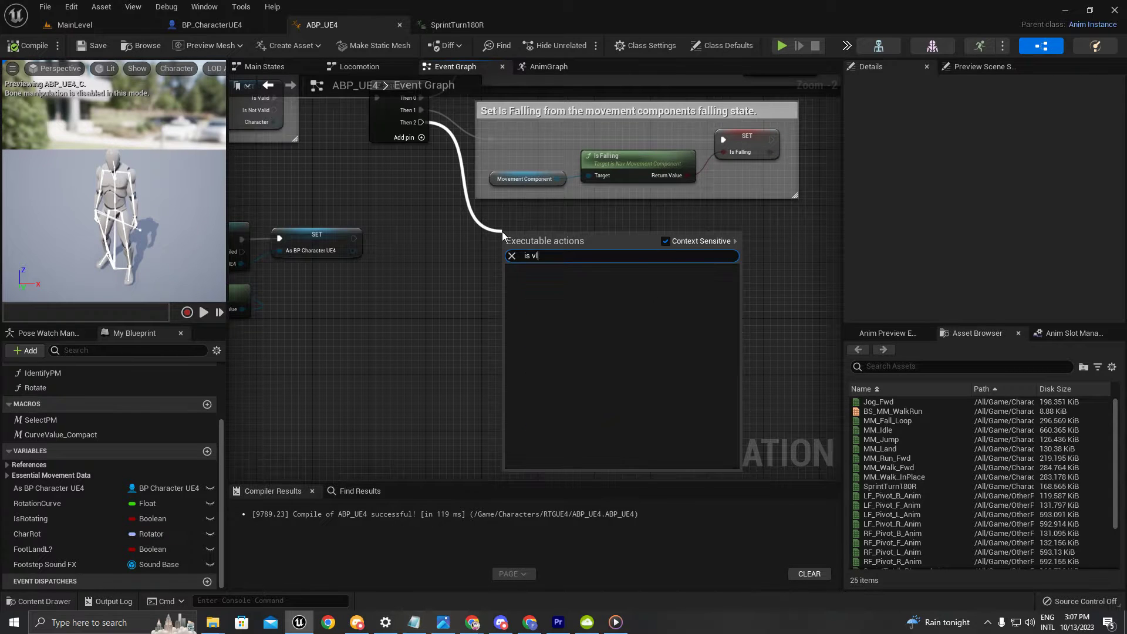
{"action": "type", "text": "alid"}
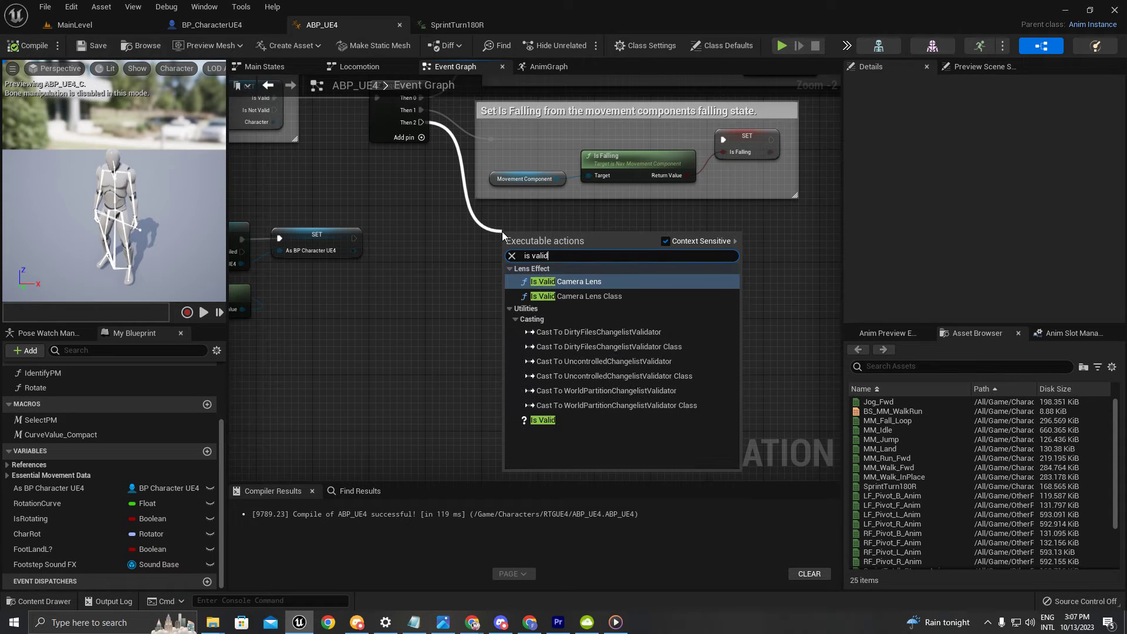
{"action": "left_click", "coordinate": [558, 424]}
{"action": "left_click_drag", "start_coordinate": [565, 254], "coordinate": [544, 239]}
Feed the As BP Character UE4 variable into the Is Valid node's Input Object and place its getter beneath
{"action": "scroll", "coordinate": [690, 276], "scroll_direction": "down", "scroll_amount": 3}
{"action": "scroll", "coordinate": [527, 277], "scroll_direction": "up", "scroll_amount": 4}
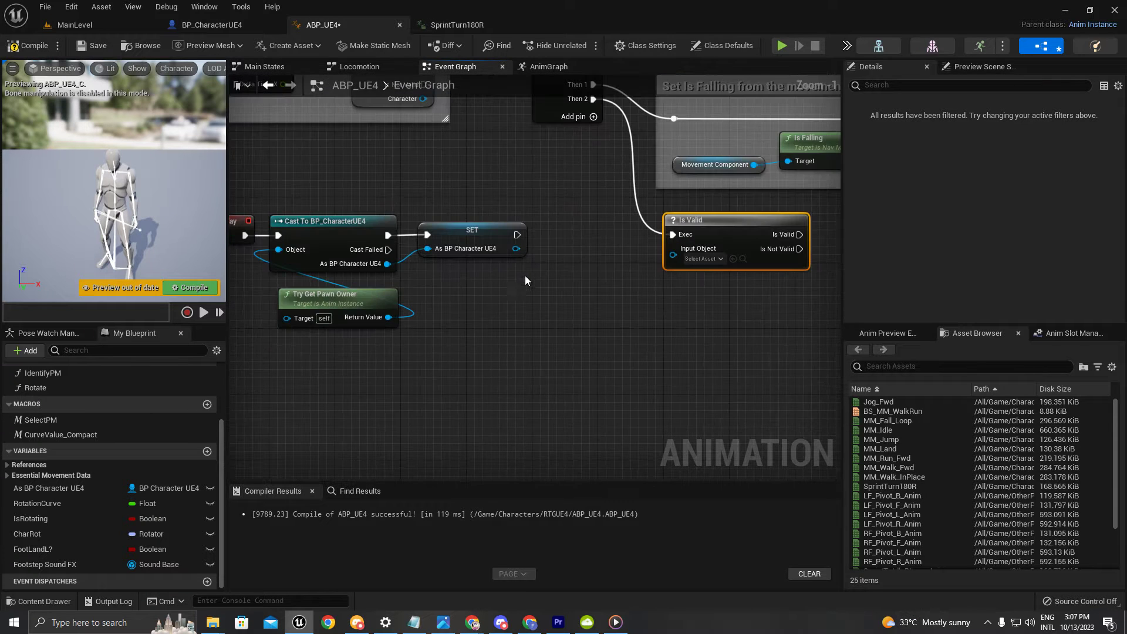
{"action": "left_click_drag", "start_coordinate": [51, 490], "coordinate": [673, 255]}
{"action": "left_click", "coordinate": [709, 292]}
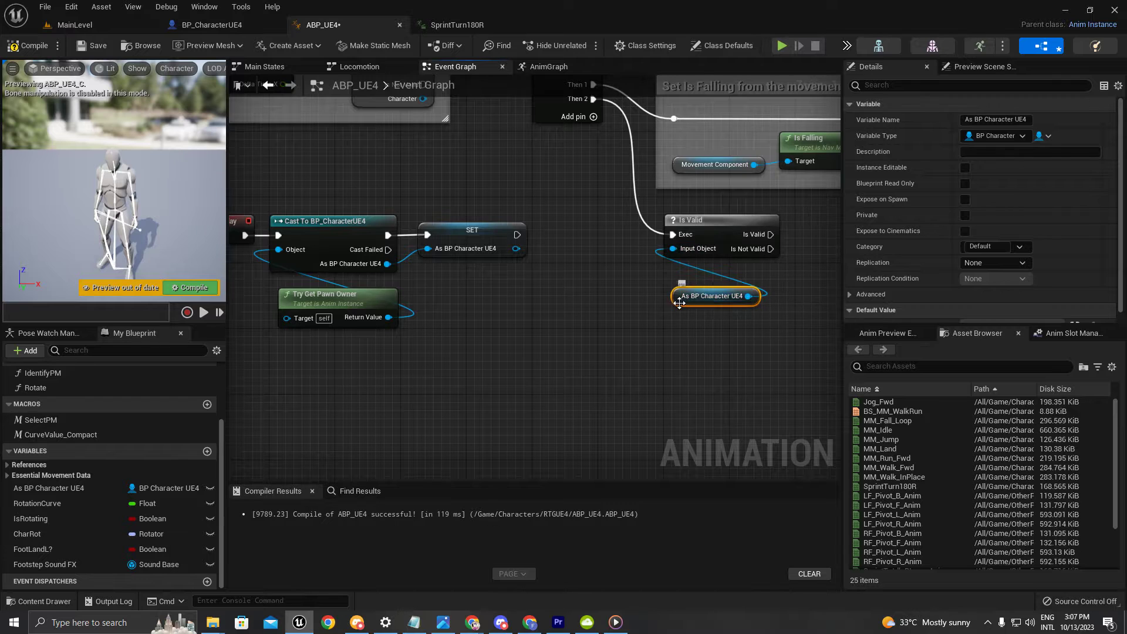
Examine the Begin Play chain that casts the pawn owner to BP_CharacterUE4 and stores the character reference
{"action": "scroll", "coordinate": [658, 290], "scroll_direction": "down", "scroll_amount": 4}
{"action": "right_click_drag", "start_coordinate": [659, 290], "coordinate": [705, 275]}
{"action": "scroll", "coordinate": [705, 275], "scroll_direction": "up", "scroll_amount": 5}
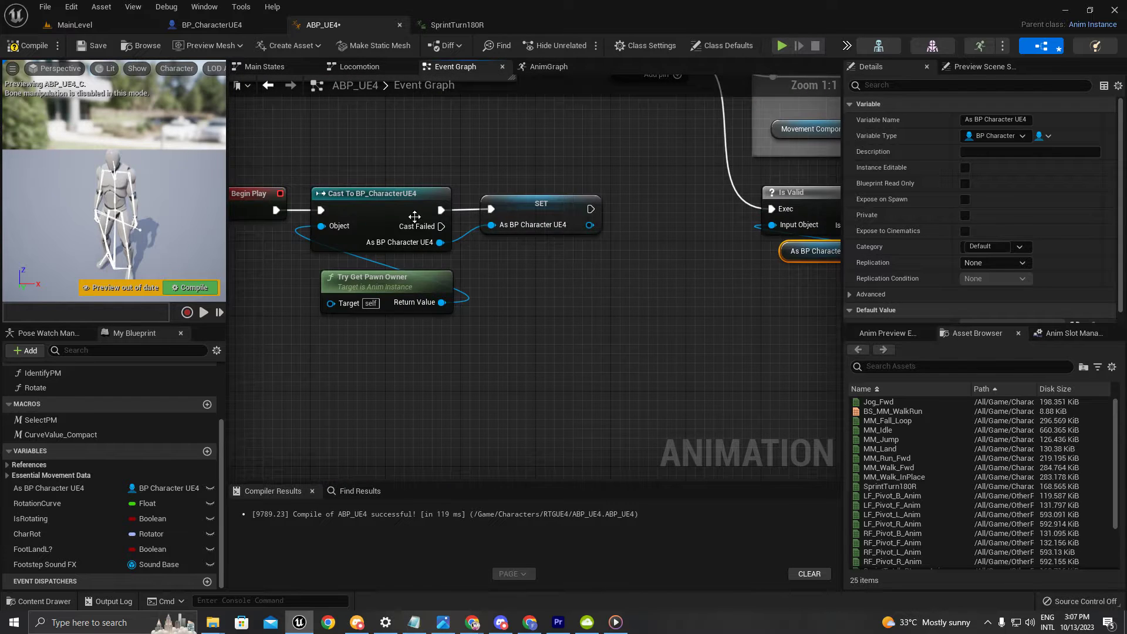
{"action": "scroll", "coordinate": [593, 228], "scroll_direction": "down", "scroll_amount": 4}
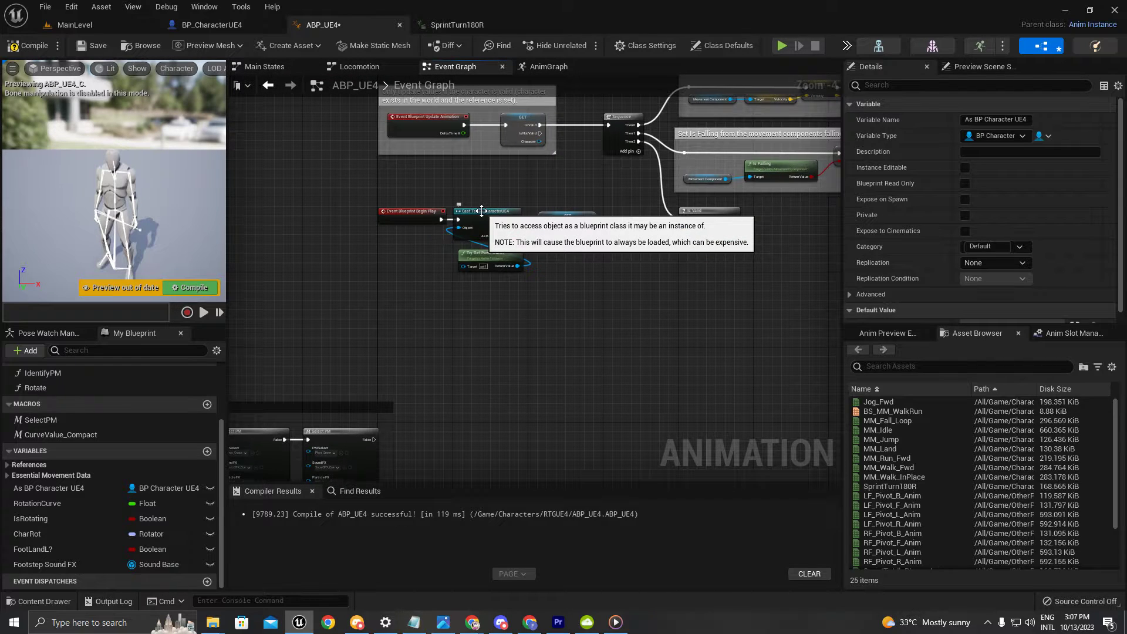
{"action": "scroll", "coordinate": [481, 210], "scroll_direction": "up", "scroll_amount": 4}
{"action": "left_click_drag", "start_coordinate": [467, 193], "coordinate": [573, 270]}
{"action": "scroll", "coordinate": [735, 223], "scroll_direction": "down", "scroll_amount": 4}
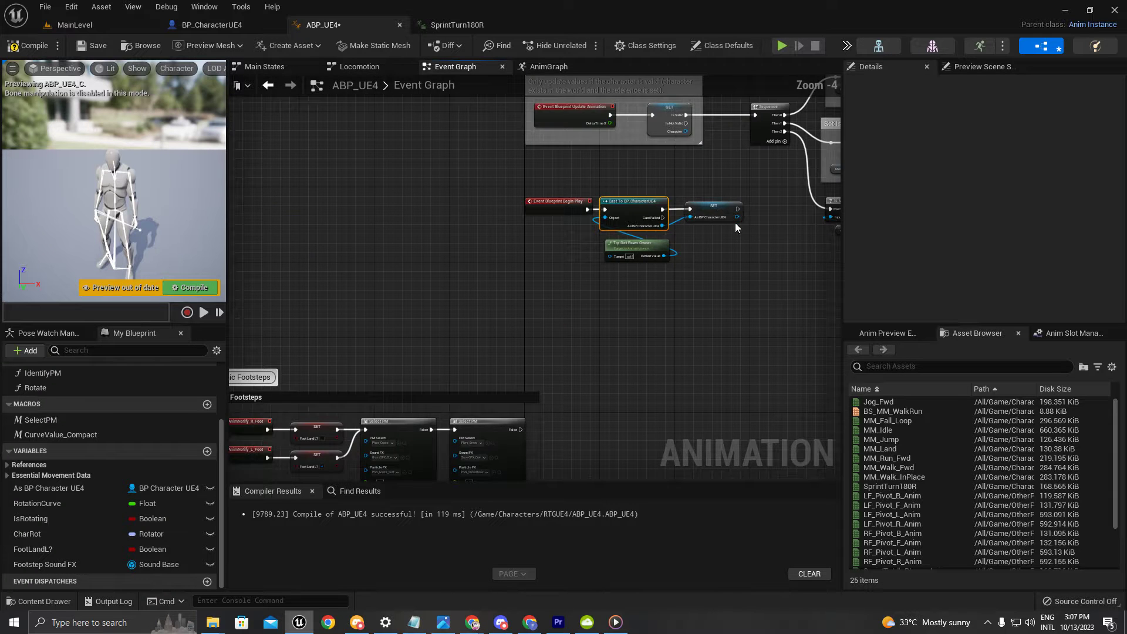
{"action": "scroll", "coordinate": [633, 204], "scroll_direction": "up", "scroll_amount": 4}
{"action": "right_click_drag", "start_coordinate": [793, 182], "coordinate": [672, 179]}
{"action": "scroll", "coordinate": [671, 180], "scroll_direction": "down", "scroll_amount": 2}
{"action": "scroll", "coordinate": [464, 200], "scroll_direction": "up", "scroll_amount": 2}
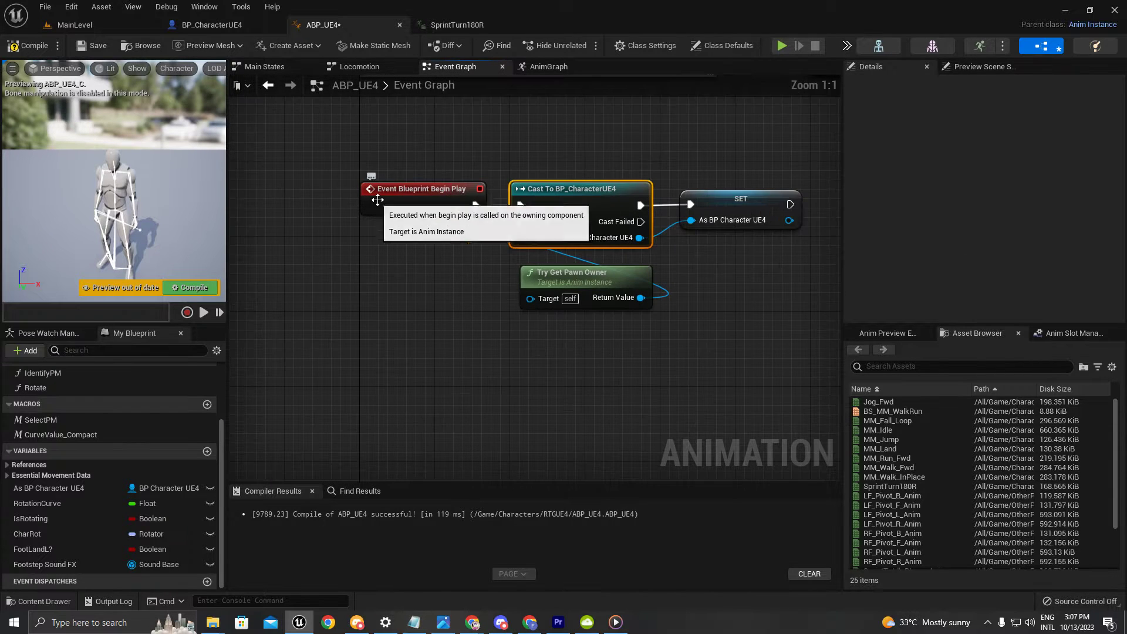
{"action": "scroll", "coordinate": [556, 164], "scroll_direction": "down", "scroll_amount": 5}
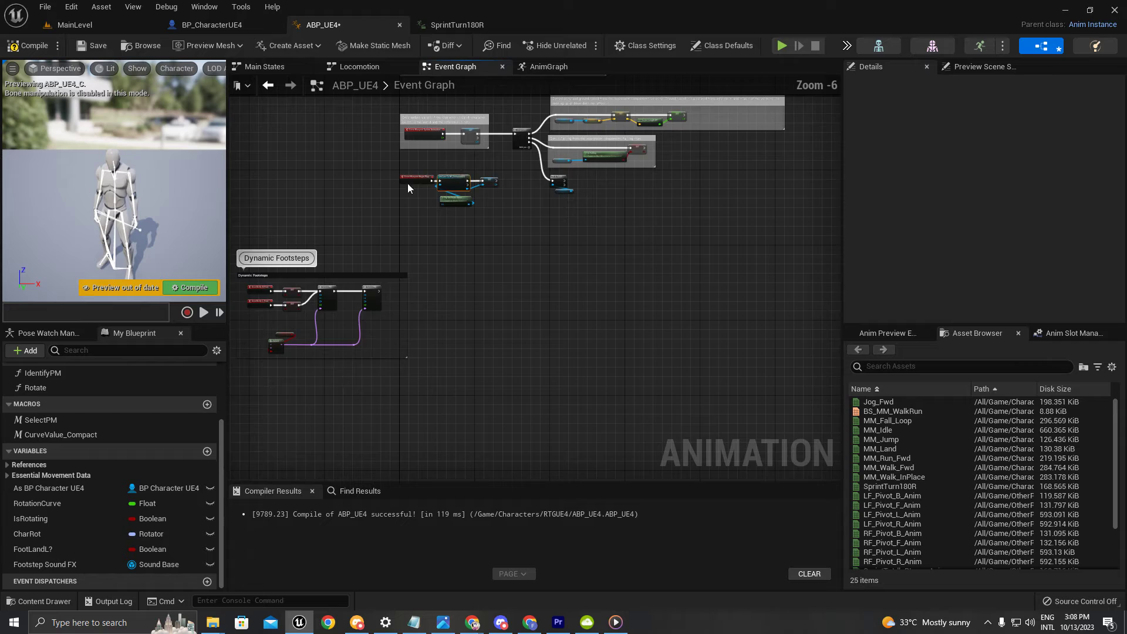
{"action": "scroll", "coordinate": [587, 182], "scroll_direction": "up", "scroll_amount": 5}
{"action": "scroll", "coordinate": [612, 183], "scroll_direction": "down", "scroll_amount": 3}
{"action": "scroll", "coordinate": [611, 185], "scroll_direction": "down", "scroll_amount": 3}
{"action": "scroll", "coordinate": [611, 220], "scroll_direction": "up", "scroll_amount": 4}
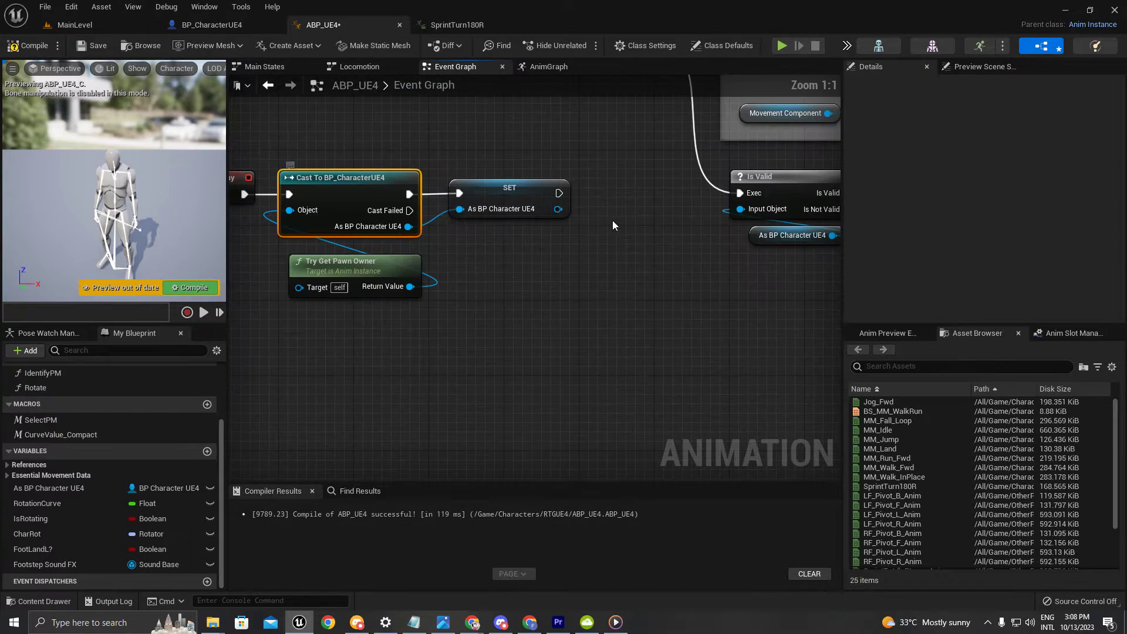
{"action": "scroll", "coordinate": [562, 262], "scroll_direction": "down", "scroll_amount": 4}
{"action": "scroll", "coordinate": [568, 235], "scroll_direction": "up", "scroll_amount": 5}
{"action": "scroll", "coordinate": [568, 235], "scroll_direction": "down", "scroll_amount": 1}
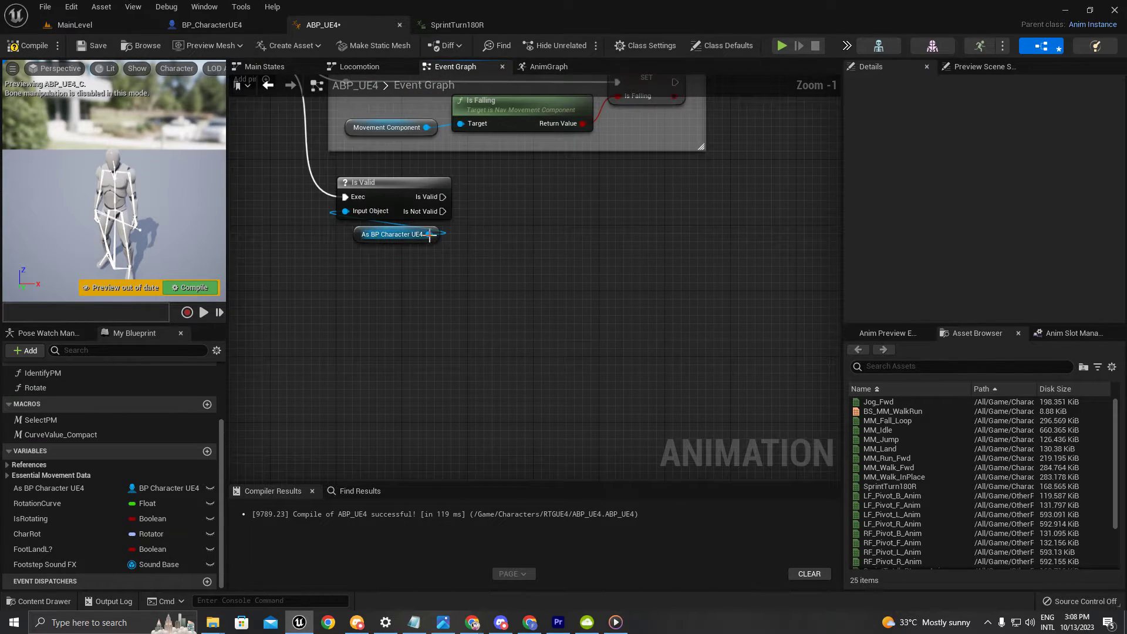
Add a getter for the character's Turn variable from As BP Character UE4 and place it beside that reference
{"action": "left_click_drag", "start_coordinate": [428, 234], "coordinate": [477, 239]}
{"action": "type", "text": "get turn"}
{"action": "key", "text": "Return"}
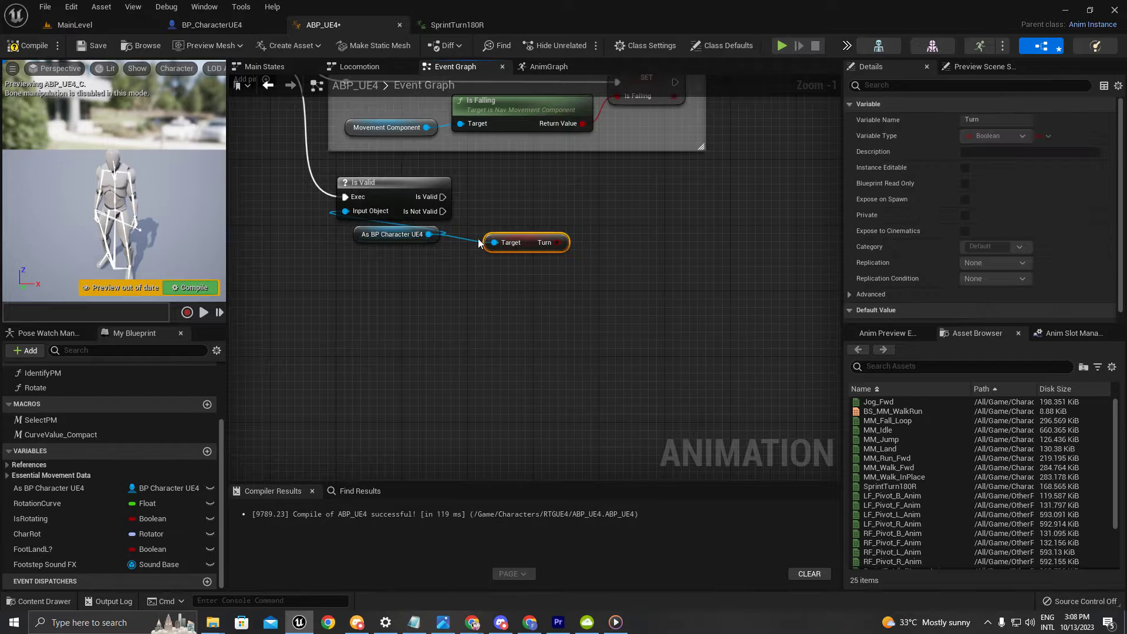
{"action": "right_click", "coordinate": [505, 233]}
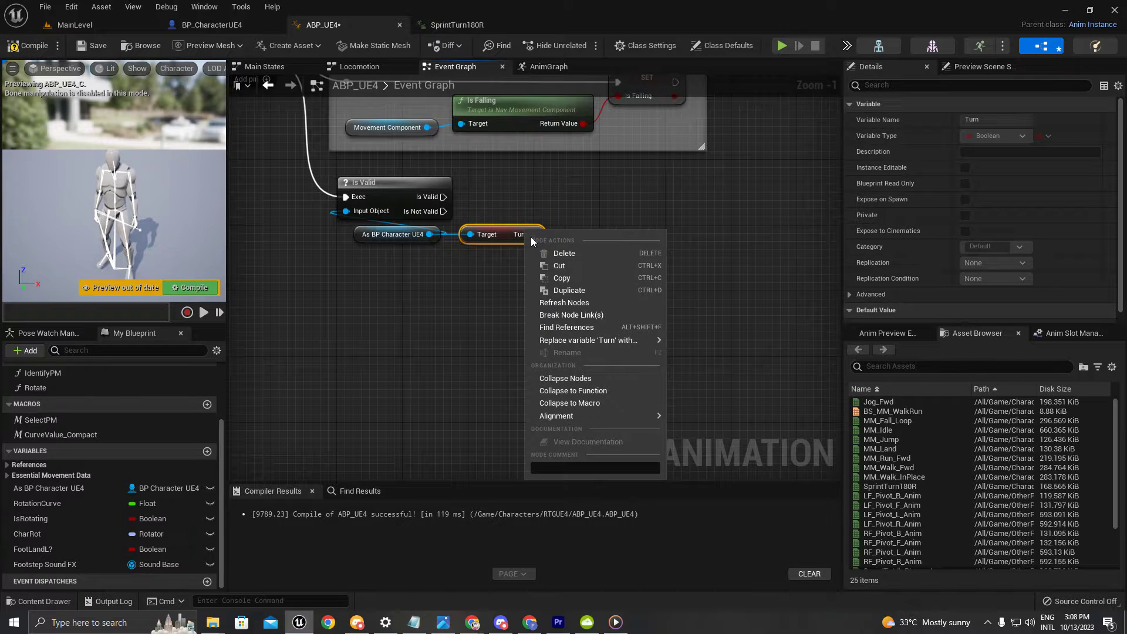
{"action": "key", "text": "Escape"}
Promote the getter's Turn output to an animation blueprint variable, run its SET node from Is Valid, then compile and save
{"action": "right_click", "coordinate": [532, 234]}
{"action": "left_click", "coordinate": [568, 262]}
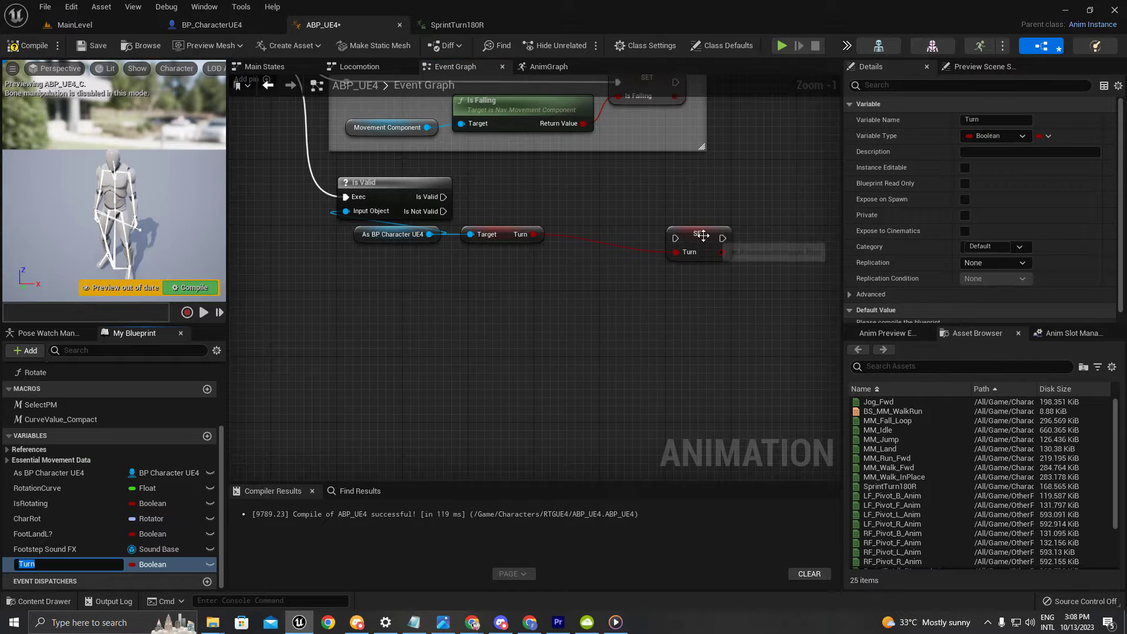
{"action": "left_click_drag", "start_coordinate": [702, 234], "coordinate": [507, 192]}
{"action": "left_click", "coordinate": [172, 288]}
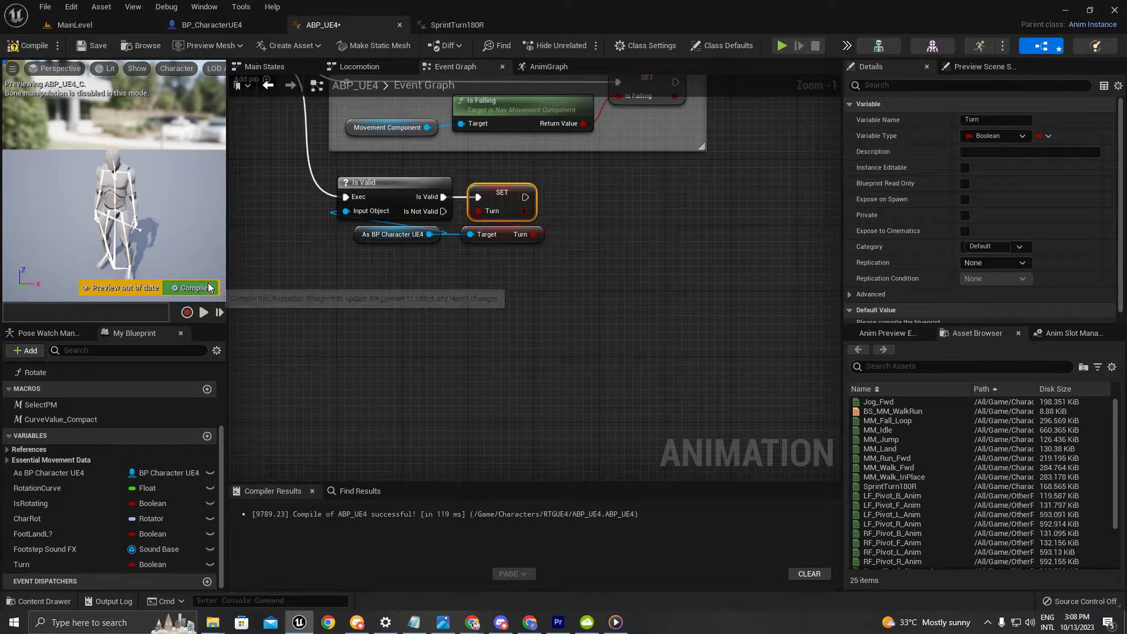
{"action": "left_click", "coordinate": [94, 46]}
{"action": "scroll", "coordinate": [581, 233], "scroll_direction": "down", "scroll_amount": 4}
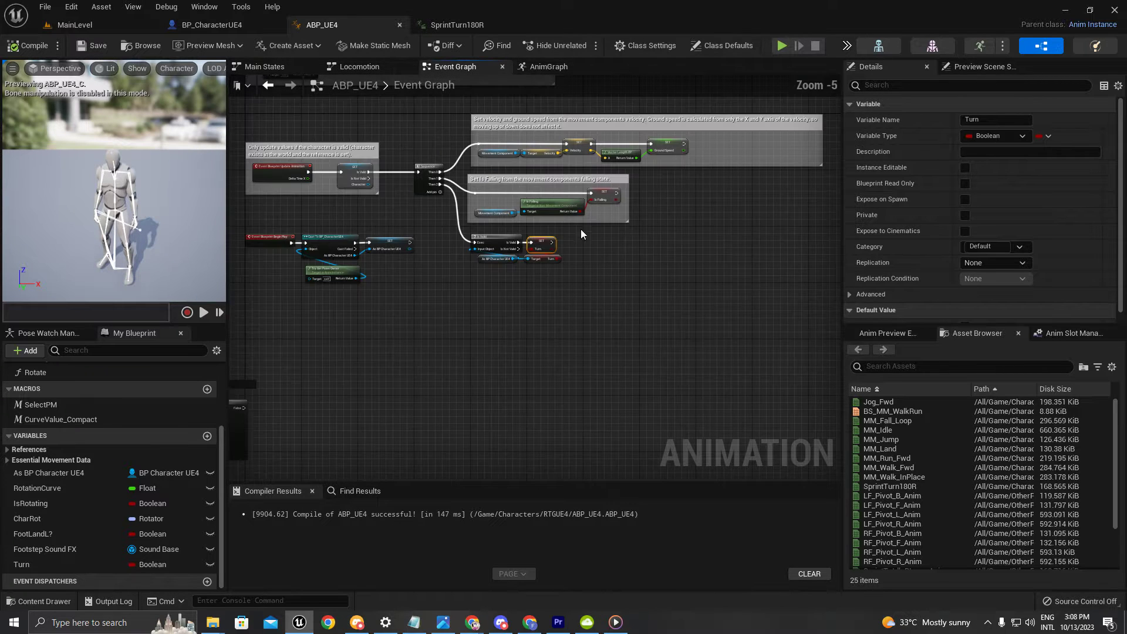
Check the SprintTurn180R animation and open the Locomotion state machine of ABP_UE4
{"action": "left_click", "coordinate": [440, 26]}
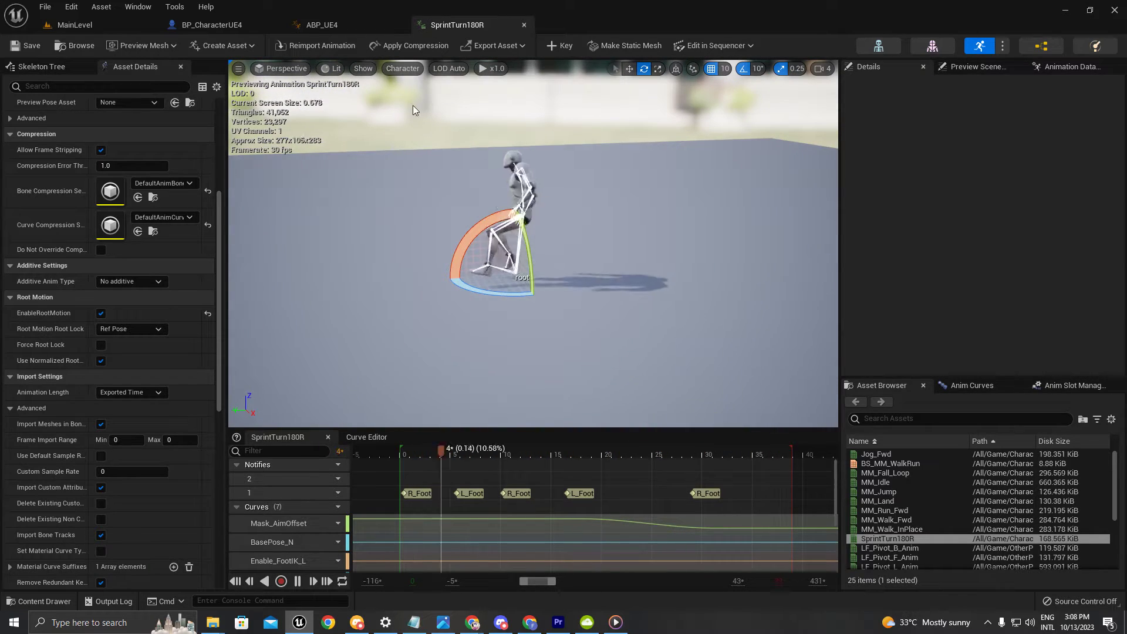
{"action": "left_click", "coordinate": [379, 15]}
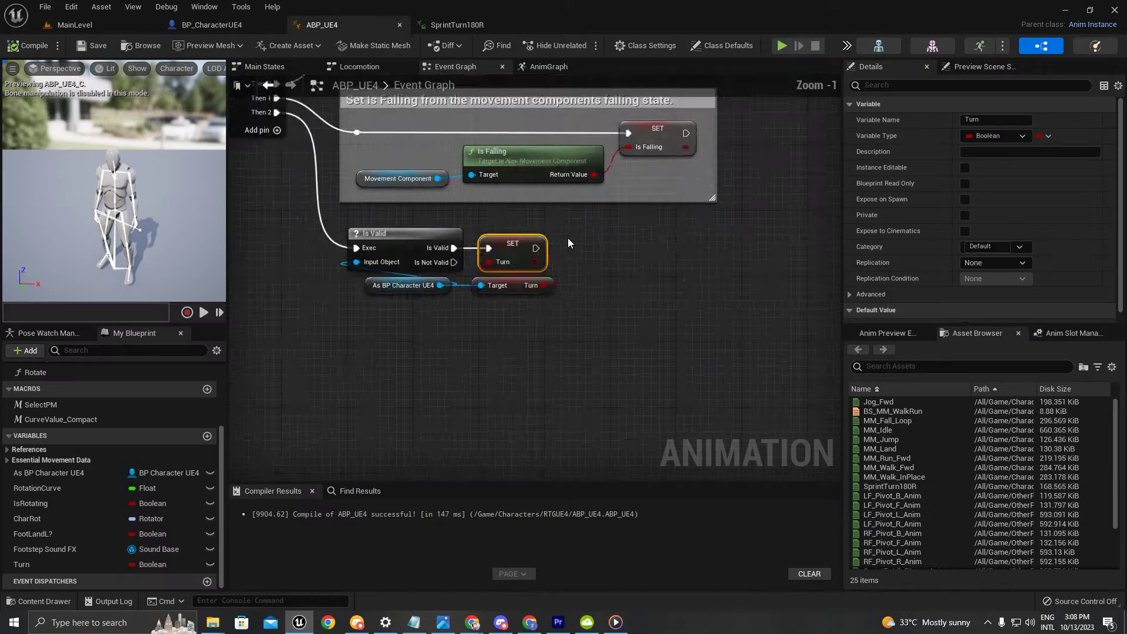
{"action": "left_click", "coordinate": [550, 66]}
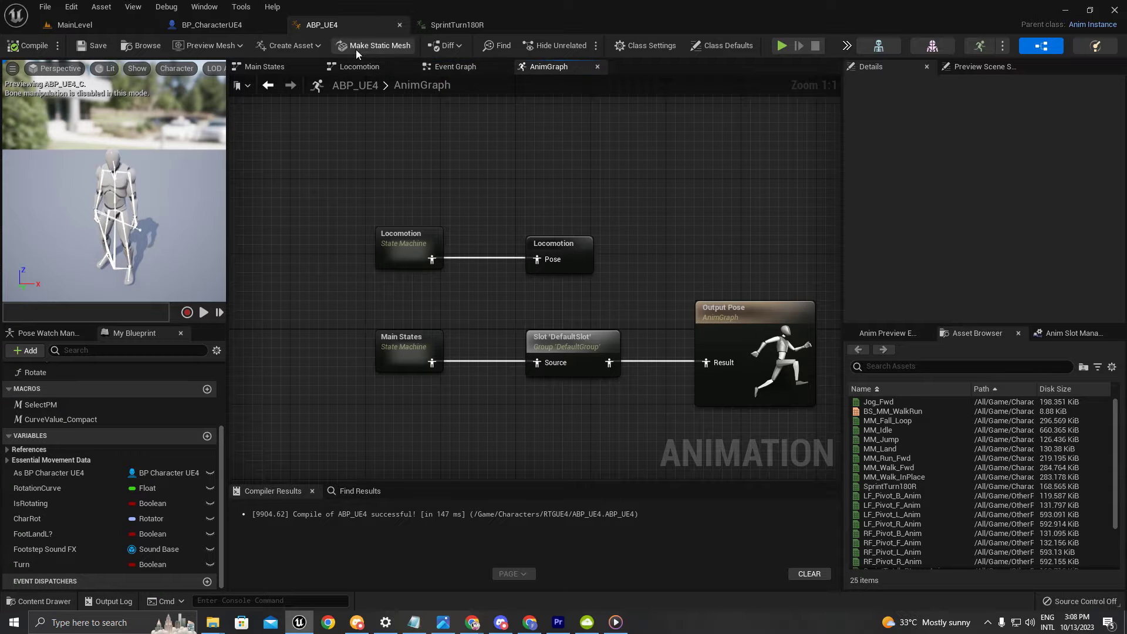
{"action": "left_click", "coordinate": [364, 64]}
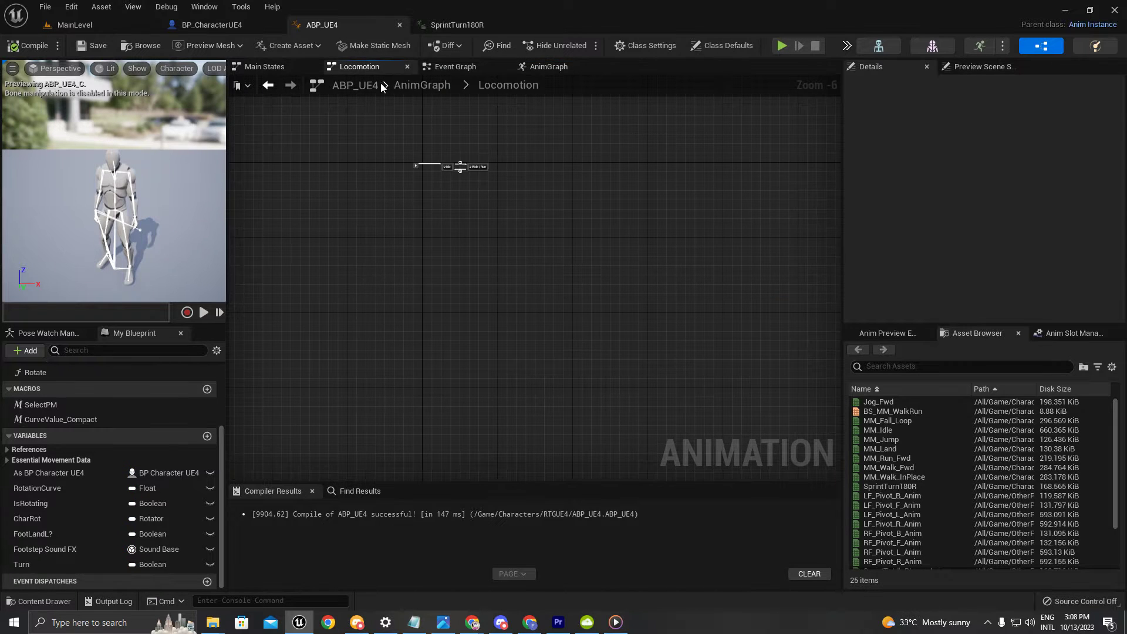
{"action": "scroll", "coordinate": [440, 116], "scroll_direction": "up", "scroll_amount": 6}
{"action": "scroll", "coordinate": [721, 329], "scroll_direction": "down", "scroll_amount": 2}
{"action": "right_click_drag", "start_coordinate": [721, 329], "coordinate": [688, 235]}
{"action": "scroll", "coordinate": [688, 234], "scroll_direction": "up", "scroll_amount": 2}
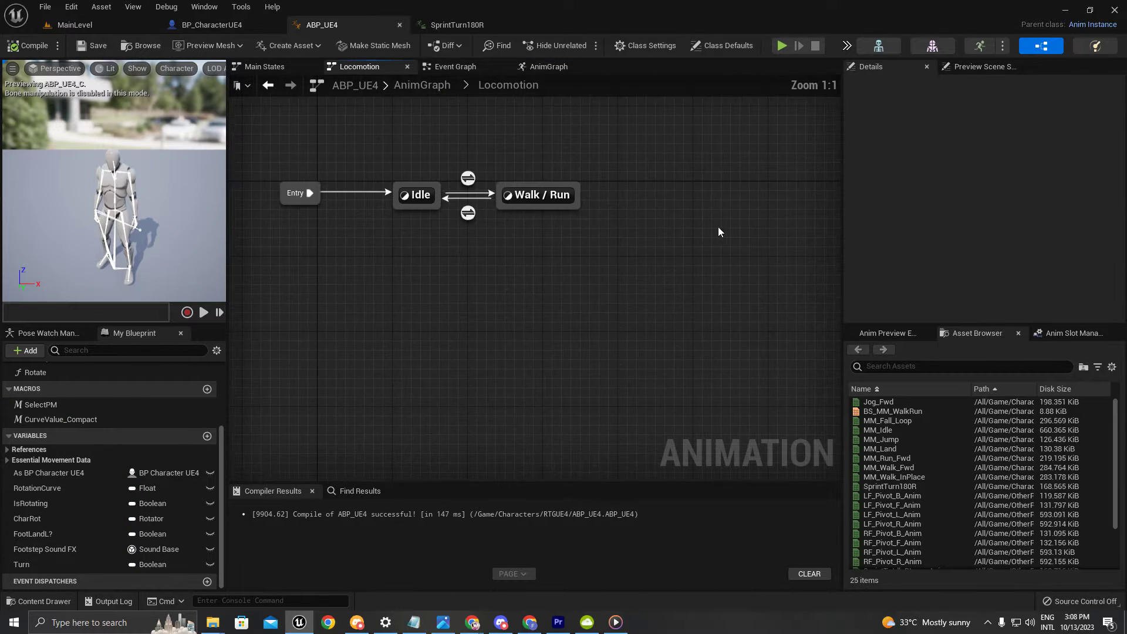
Add the SprintTurn180R animation as a state below Walk / Run and create a transition to it from Walk / Run
{"action": "left_click", "coordinate": [465, 24]}
{"action": "left_click", "coordinate": [91, 45]}
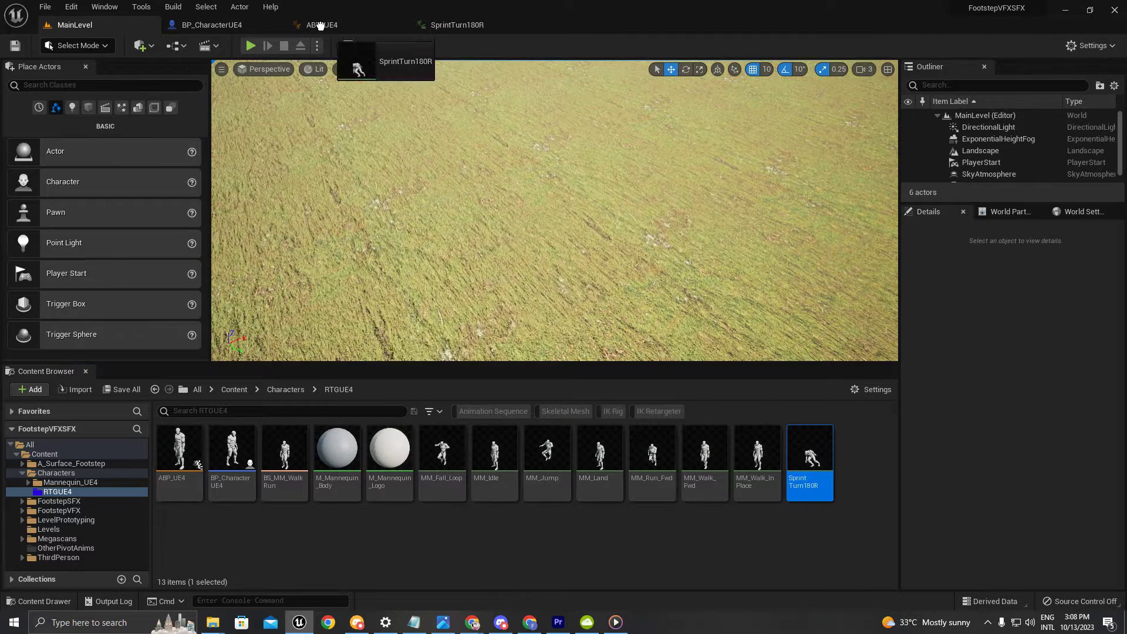
{"action": "left_click", "coordinate": [326, 24]}
{"action": "left_click_drag", "start_coordinate": [506, 271], "coordinate": [535, 289]}
{"action": "left_click_drag", "start_coordinate": [558, 207], "coordinate": [563, 281]}
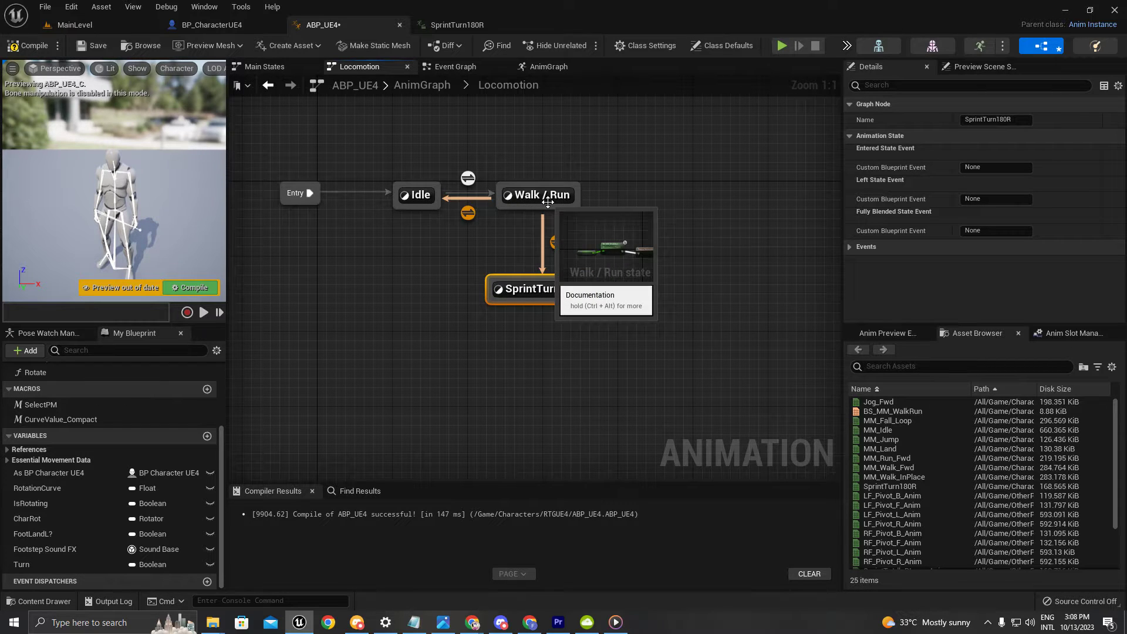
{"action": "left_click", "coordinate": [559, 239]}
{"action": "left_click_drag", "start_coordinate": [554, 292], "coordinate": [553, 311]}
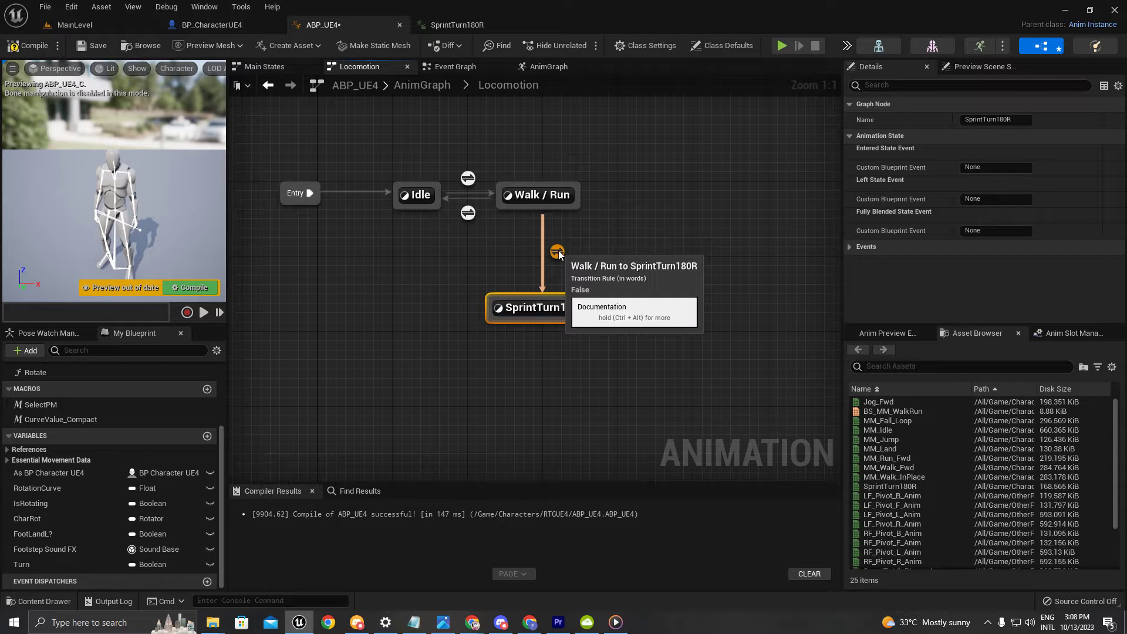
Use the Turn variable as the Walk / Run to SprintTurn180R transition condition, compile, and return to the Locomotion graph
{"action": "double_click", "coordinate": [557, 253]}
{"action": "left_click_drag", "start_coordinate": [545, 300], "coordinate": [423, 280]}
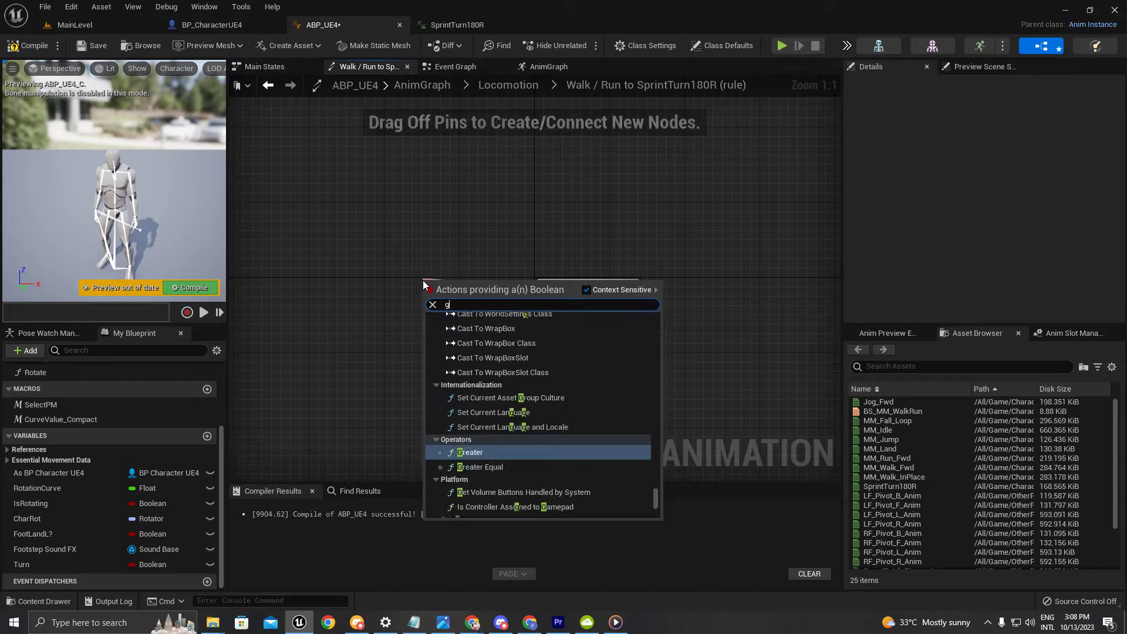
{"action": "type", "text": "get turn"}
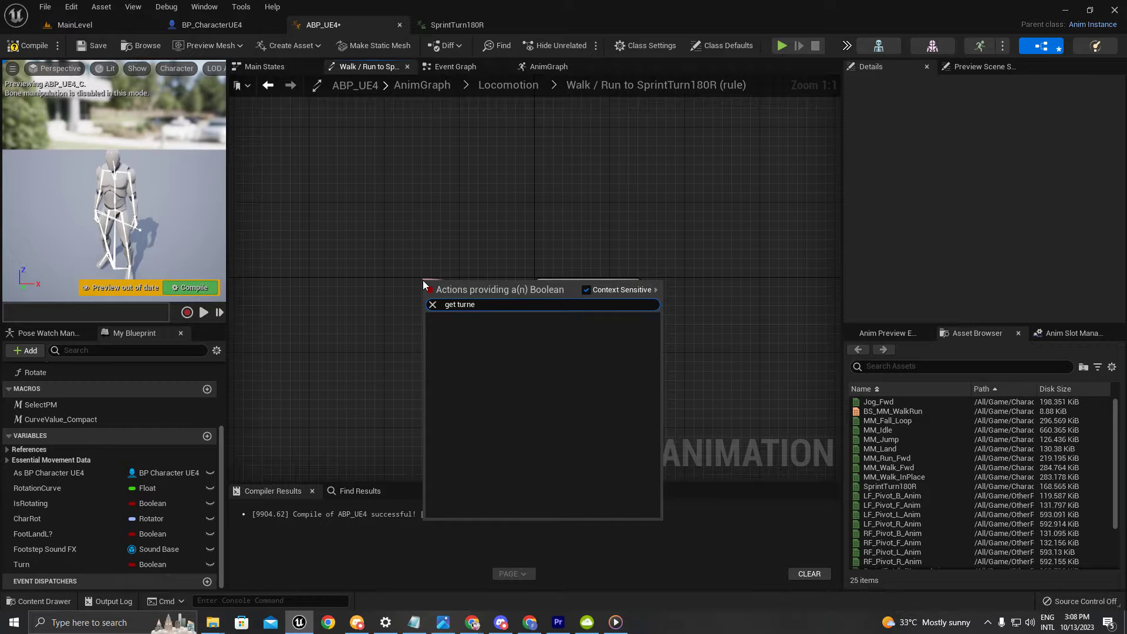
{"action": "key", "text": "Down"}
{"action": "key", "text": "Return"}
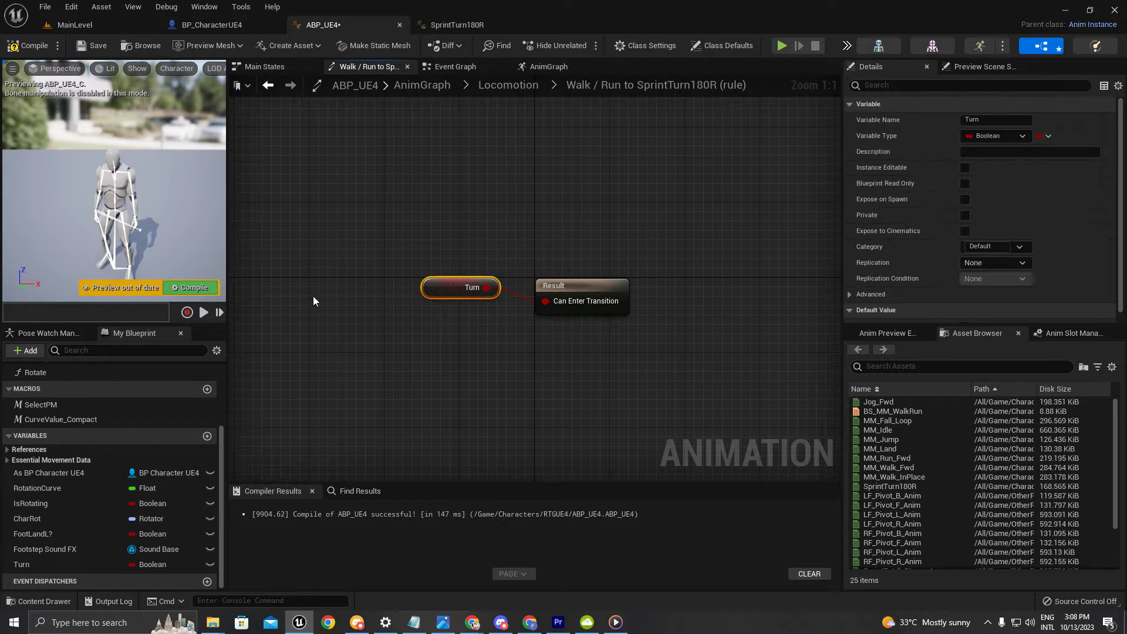
{"action": "left_click", "coordinate": [193, 292]}
{"action": "double_click", "coordinate": [352, 284]}
{"action": "scroll", "coordinate": [605, 230], "scroll_direction": "up", "scroll_amount": 3}
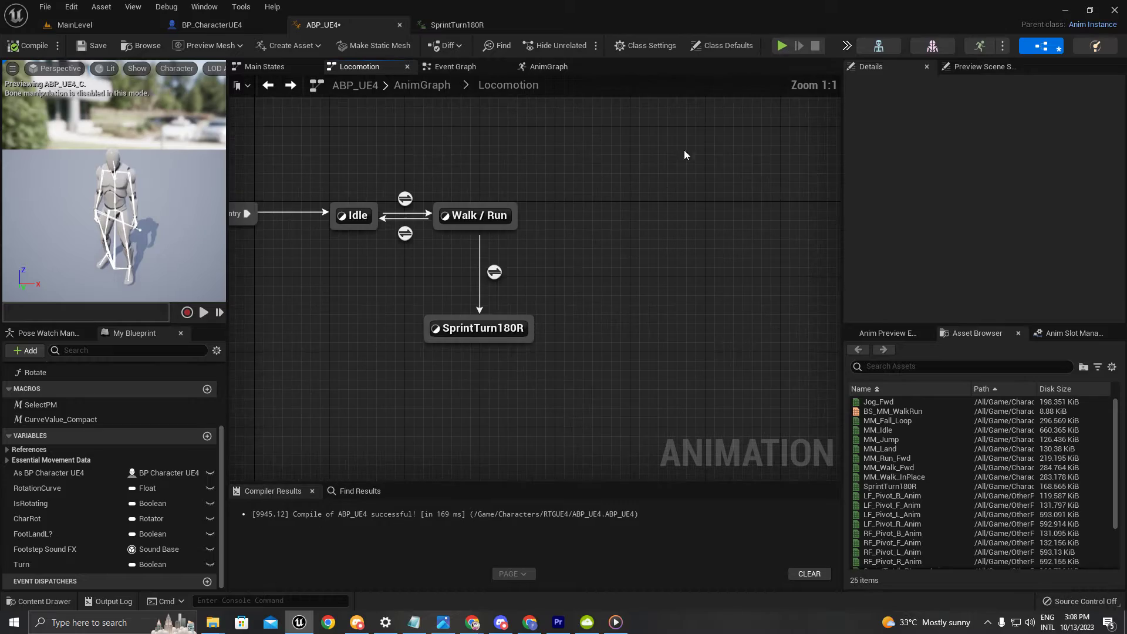
Play the level to test the character's sprint turn, then stop the preview
{"action": "left_click", "coordinate": [786, 48]}
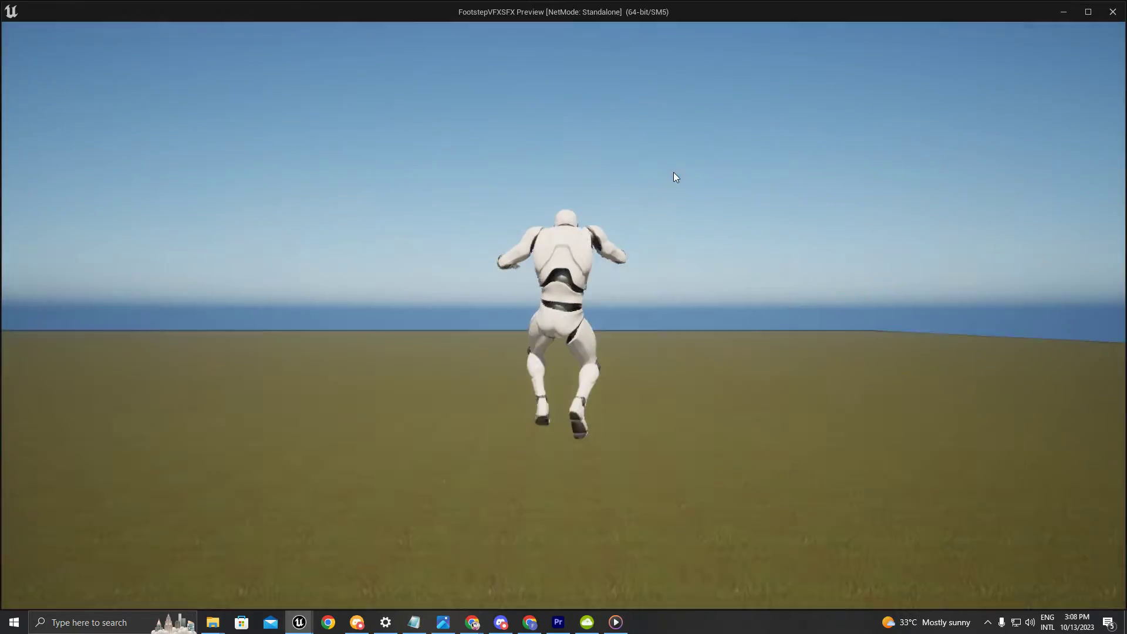
{"action": "key", "text": "s"}
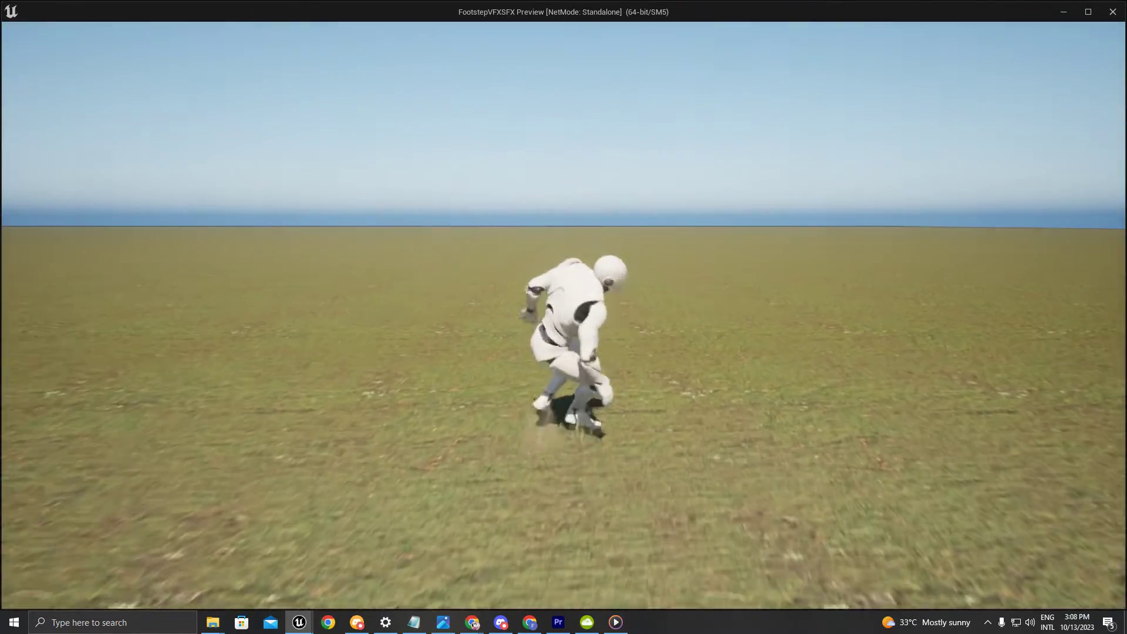
{"action": "key", "text": "Escape"}
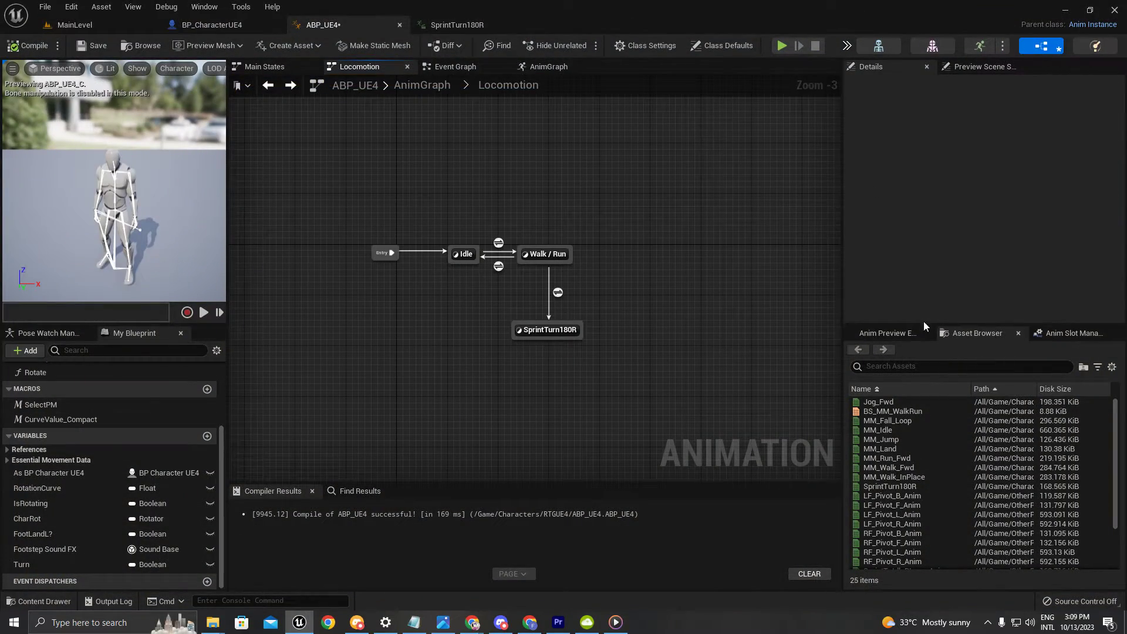
Set the animation blueprint's Root Motion Mode to Ignore Root Motion, apply the change, and save
{"action": "left_click", "coordinate": [889, 333]}
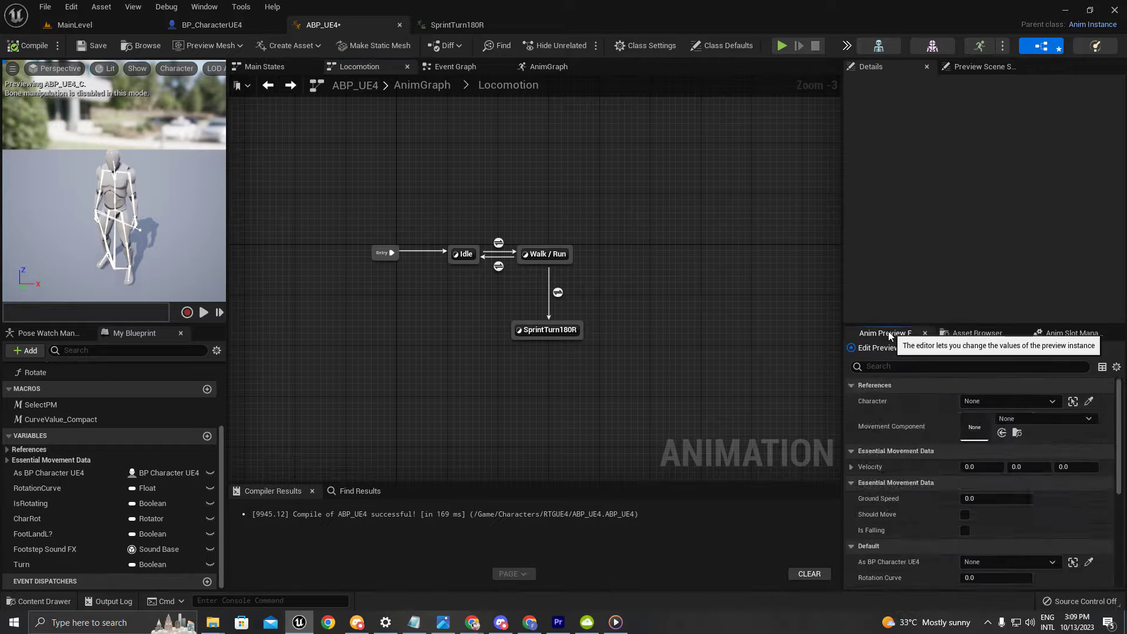
{"action": "scroll", "coordinate": [967, 509], "scroll_direction": "down", "scroll_amount": 5}
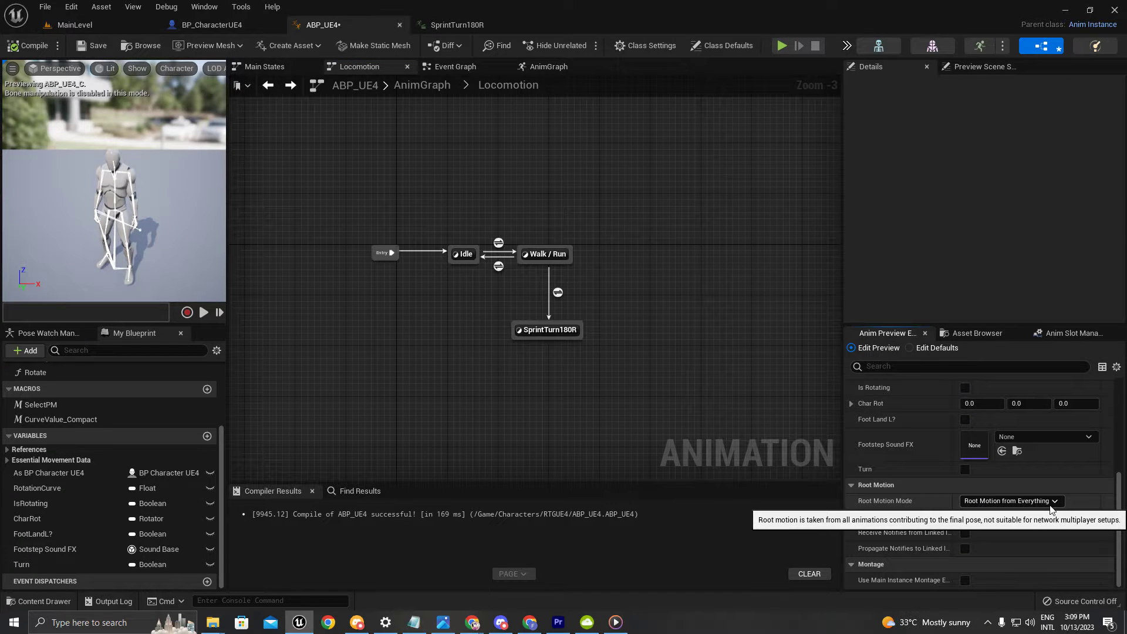
{"action": "left_click", "coordinate": [1024, 501]}
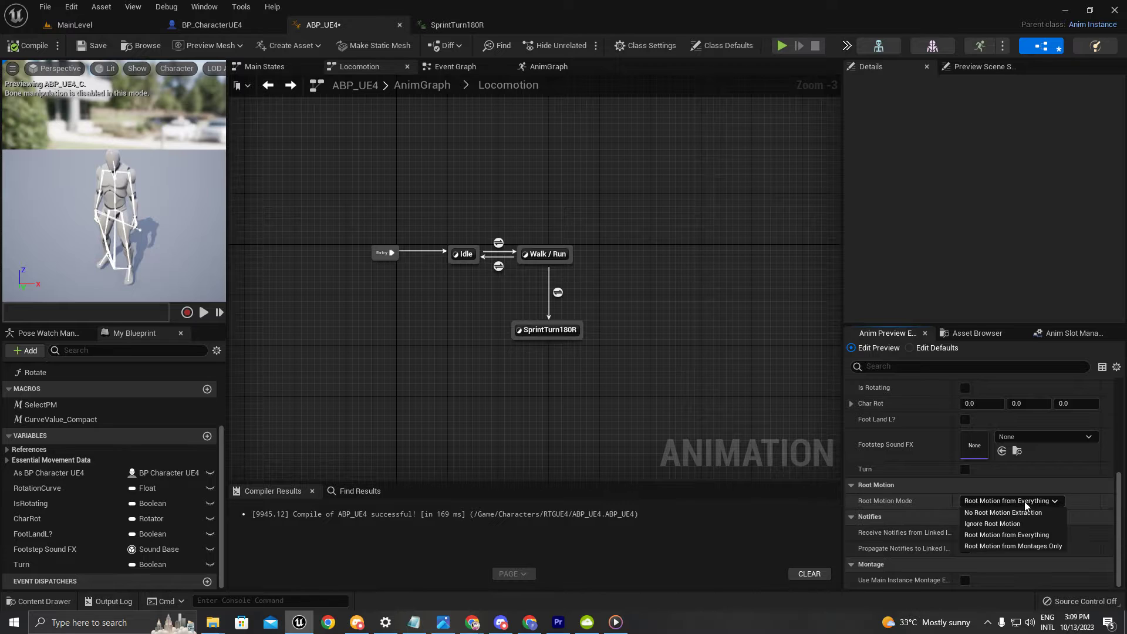
{"action": "left_click", "coordinate": [992, 523]}
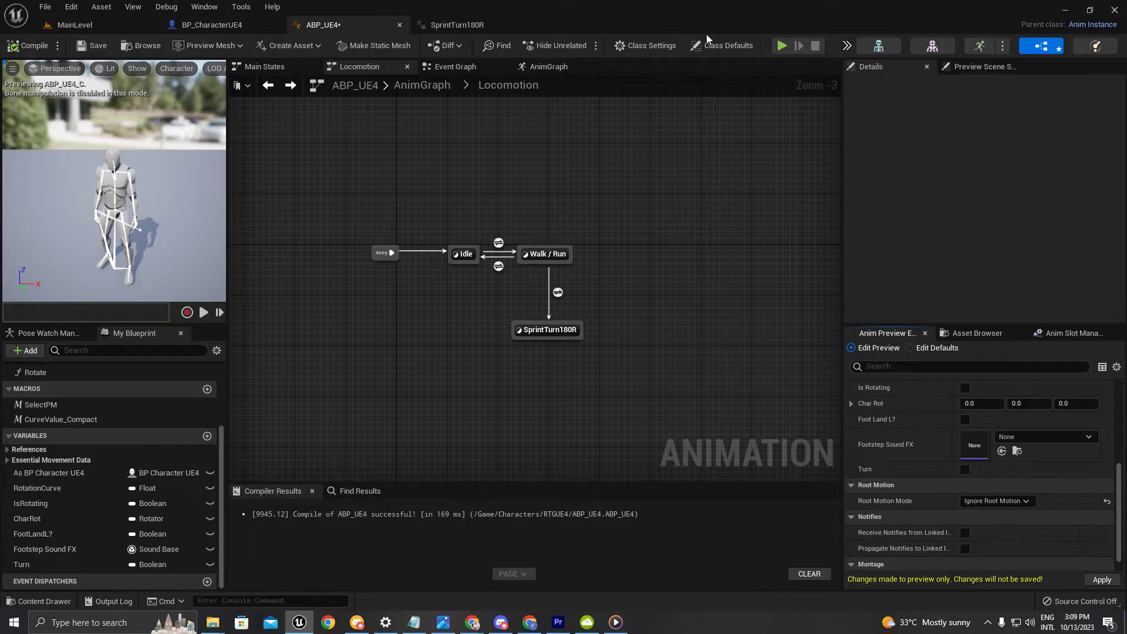
{"action": "left_click", "coordinate": [1101, 579]}
{"action": "left_click", "coordinate": [94, 45]}
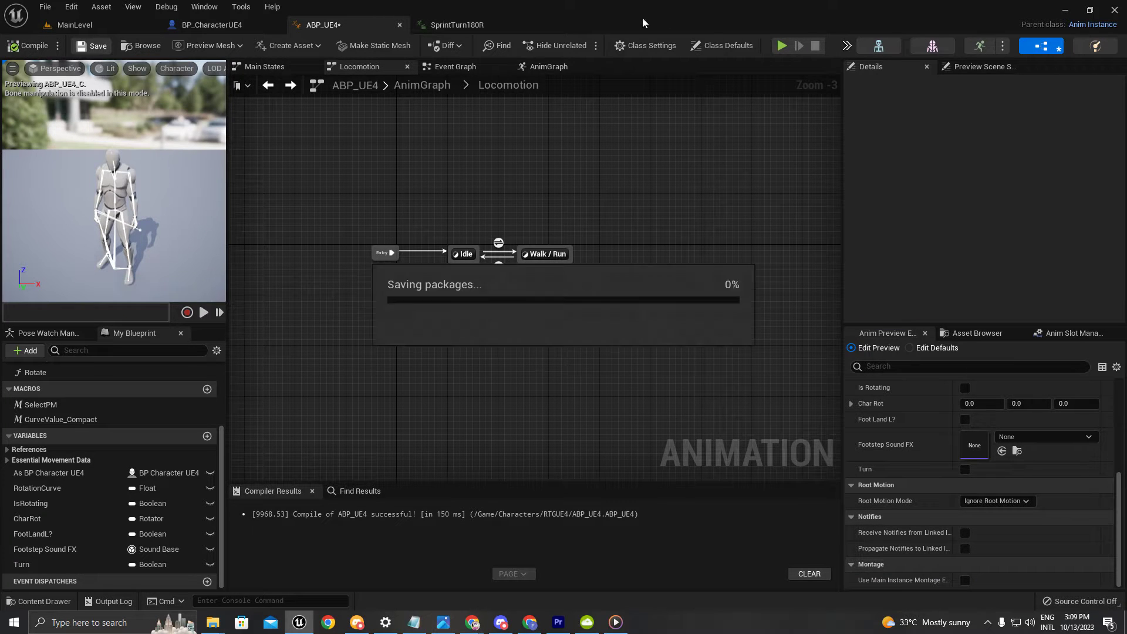
Play the level again and run the character in different directions to test the turn with root motion ignored
{"action": "left_click", "coordinate": [781, 48]}
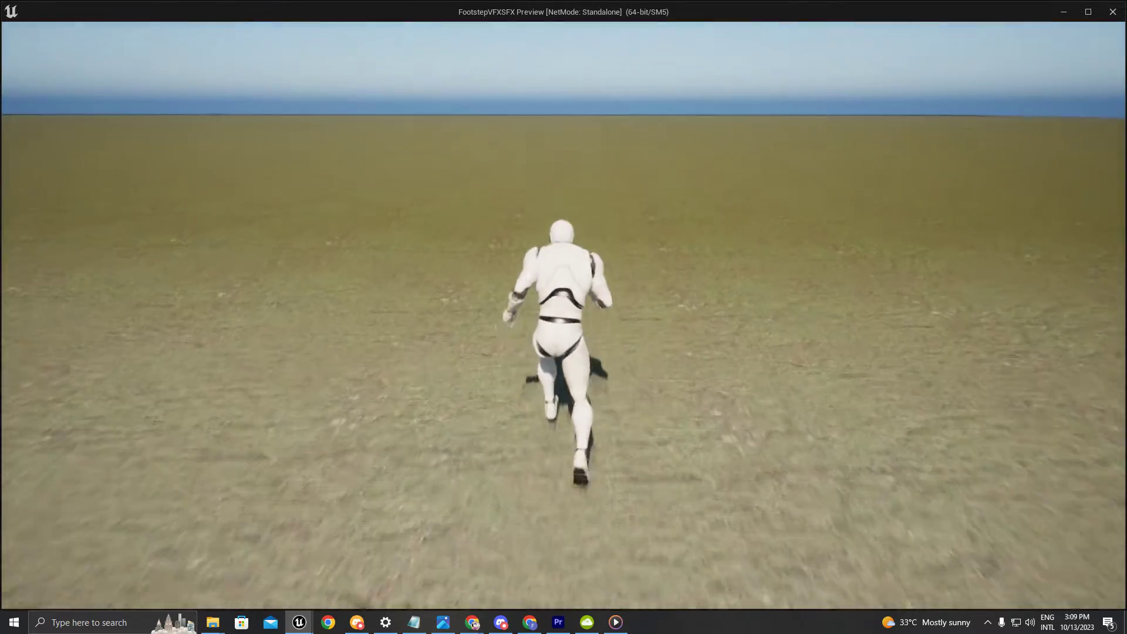
{"action": "key", "text": "w"}
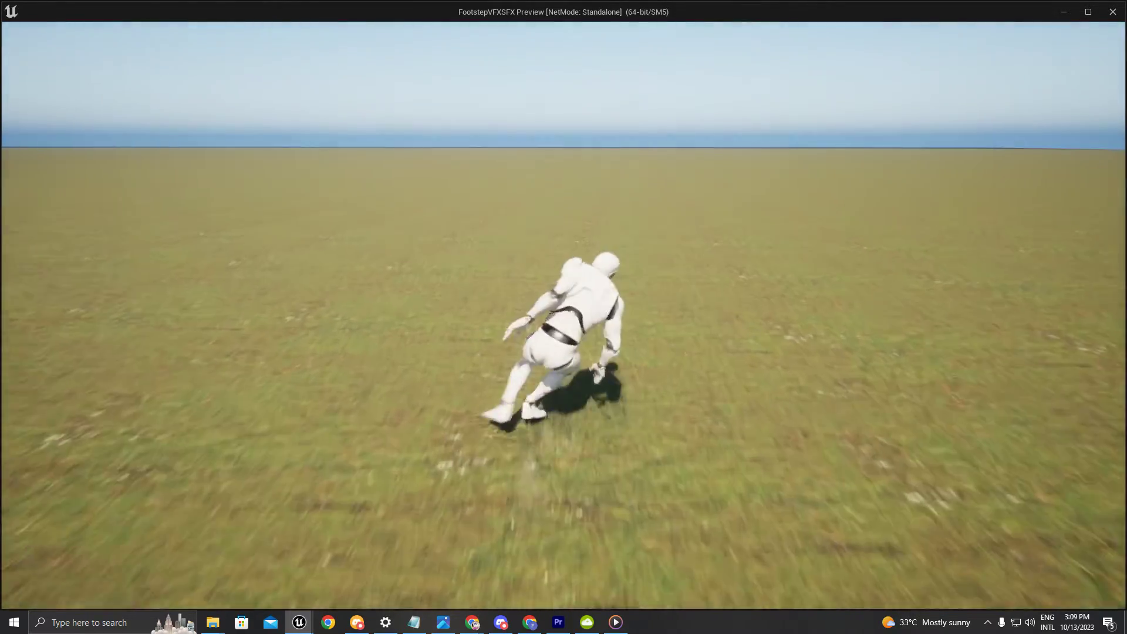
{"action": "key", "text": "d"}
{"action": "key", "text": "w"}
{"action": "key", "text": "d"}
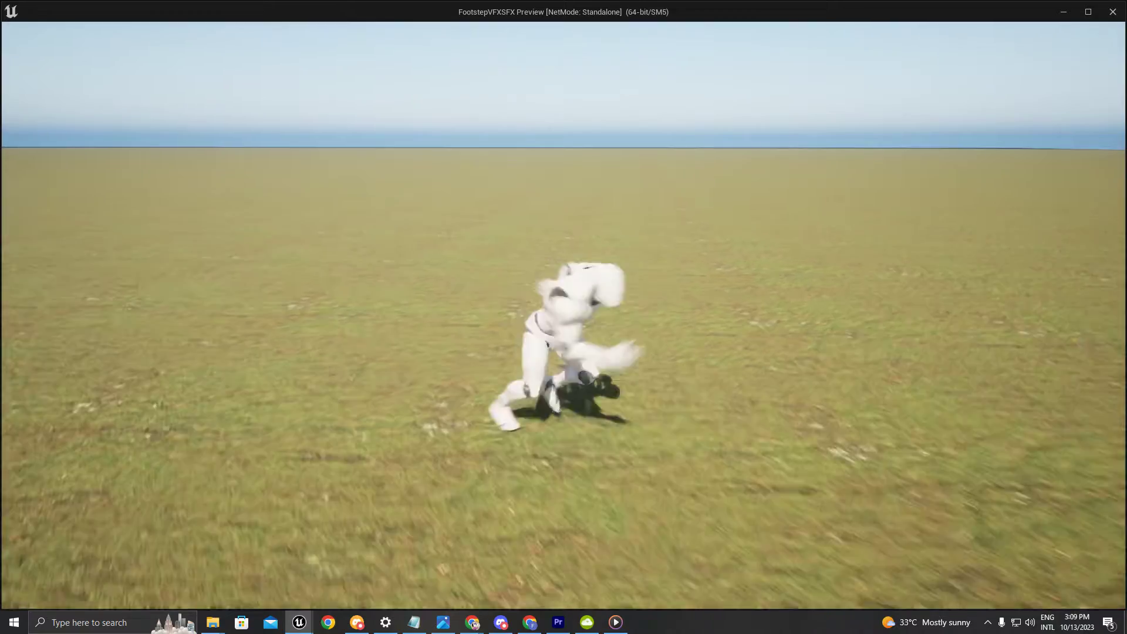
{"action": "key", "text": "a"}
{"action": "key", "text": "d"}
{"action": "key", "text": "w"}
{"action": "key", "text": "s"}
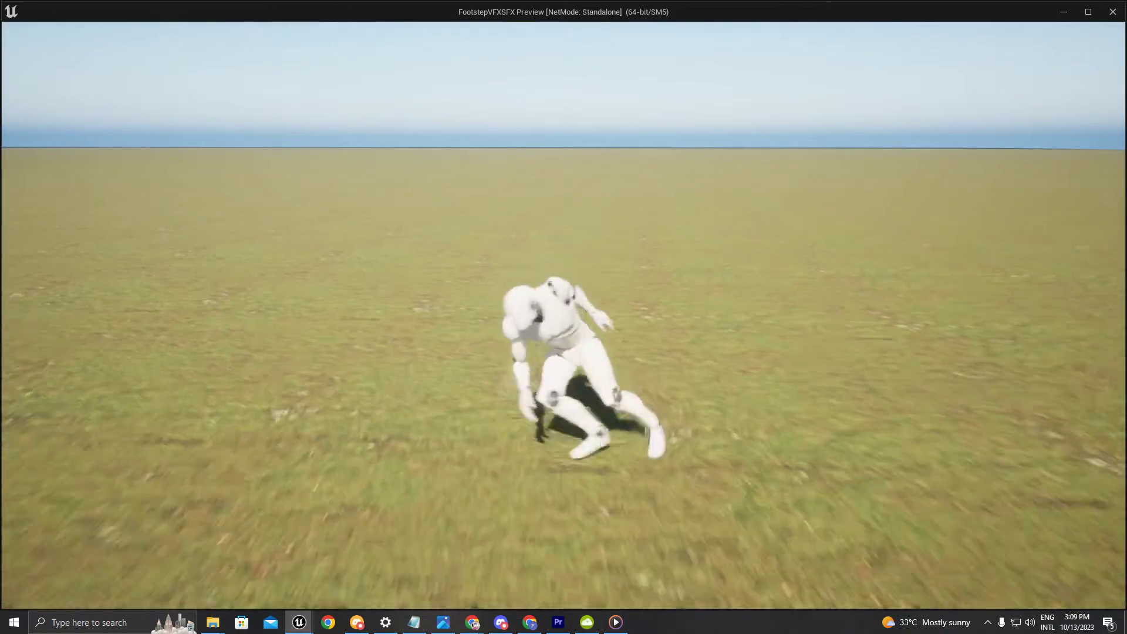
{"action": "key", "text": "w"}
{"action": "key", "text": "d"}
{"action": "key", "text": "a"}
{"action": "key", "text": "d"}
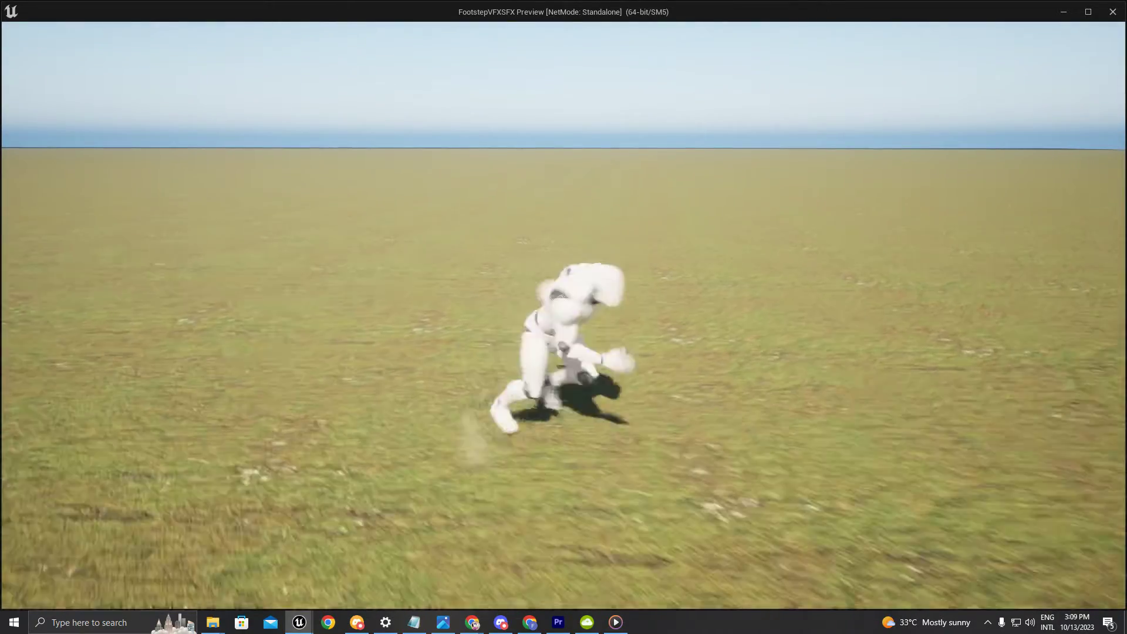
{"action": "key", "text": "w"}
{"action": "key", "text": "a"}
{"action": "key", "text": "s"}
{"action": "key", "text": "a"}
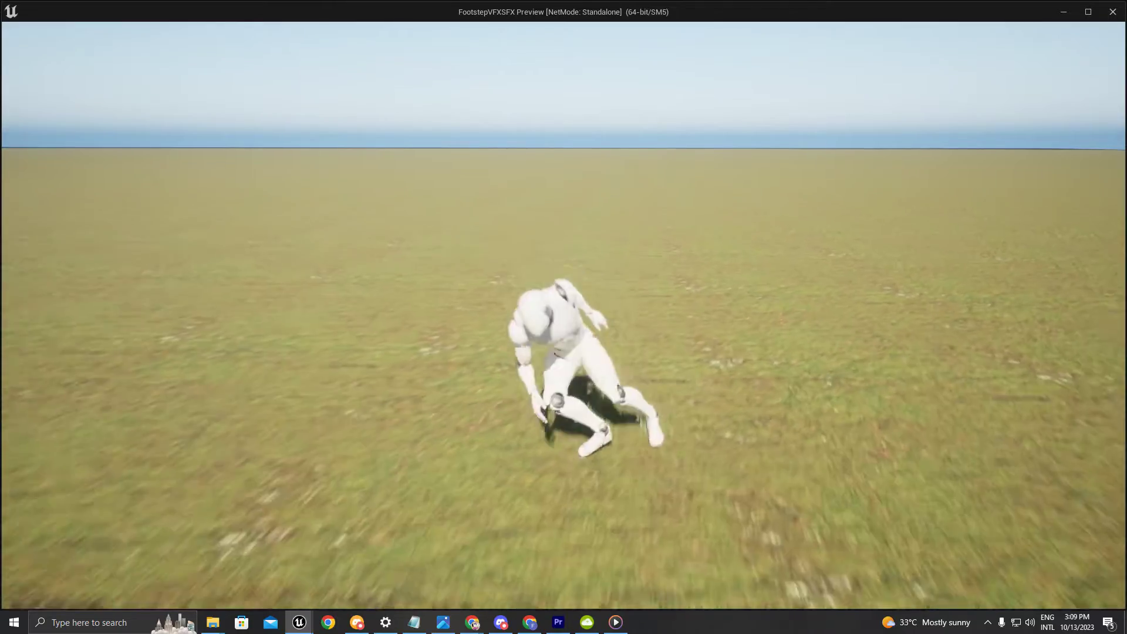
{"action": "key", "text": "w"}
{"action": "key", "text": "s"}
{"action": "key", "text": "d"}
{"action": "key", "text": "a"}
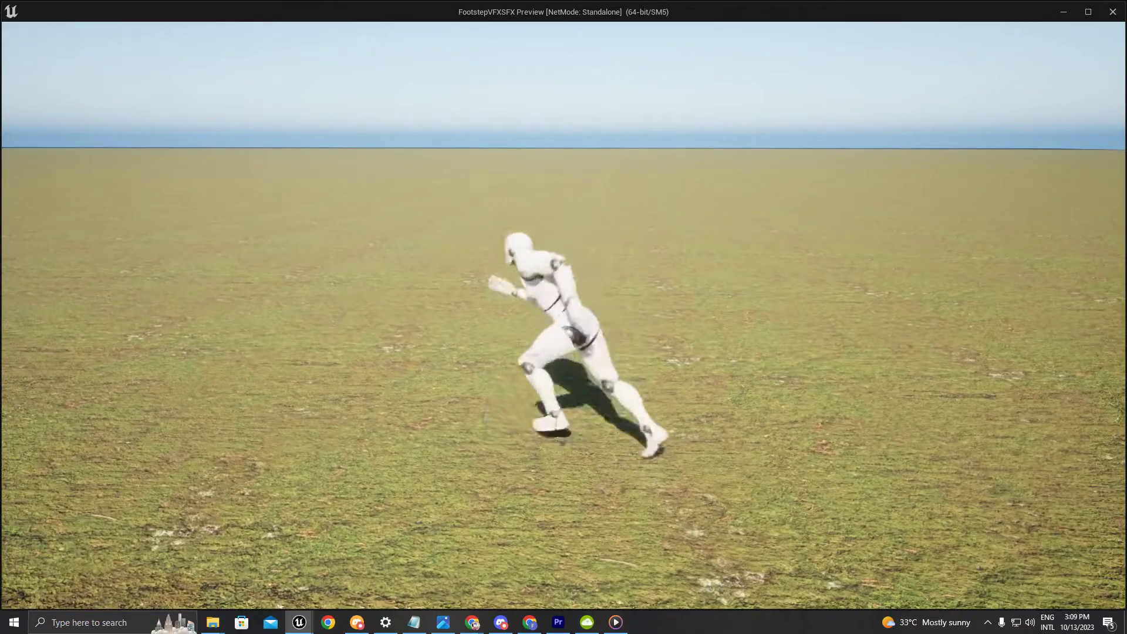
{"action": "key", "text": "s"}
{"action": "key", "text": "a"}
{"action": "key", "text": "w"}
{"action": "key", "text": "a"}
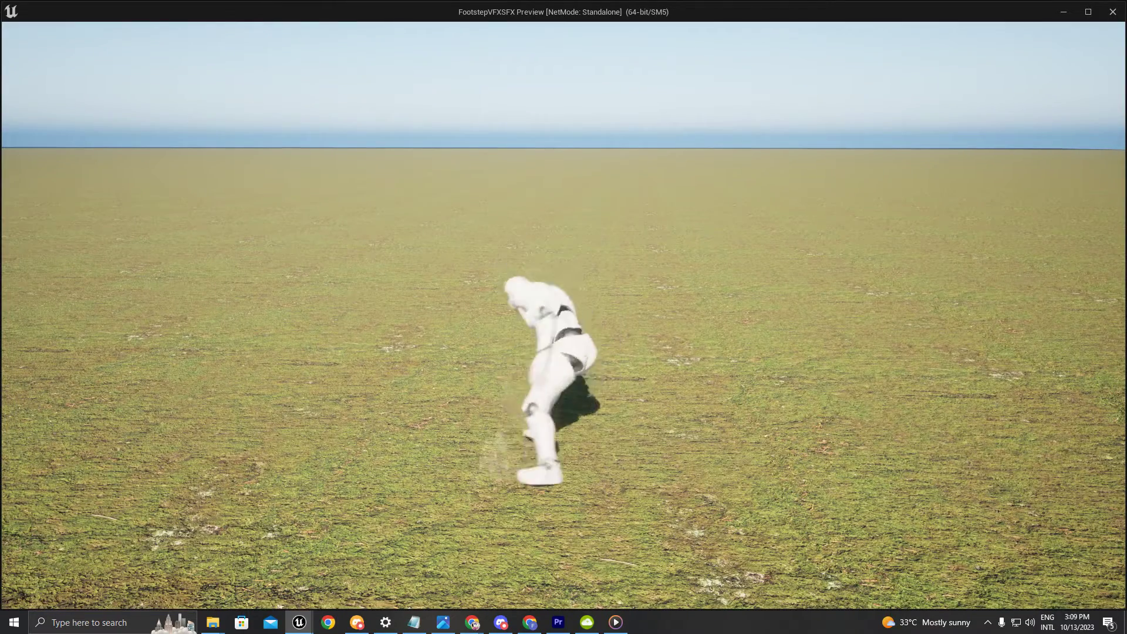
{"action": "key", "text": "Escape"}
Stop the preview, turn off Loop Animation for the sequence player inside the SprintTurn180R state, and compile
{"action": "scroll", "coordinate": [560, 330], "scroll_direction": "up", "scroll_amount": 3}
{"action": "double_click", "coordinate": [558, 330]}
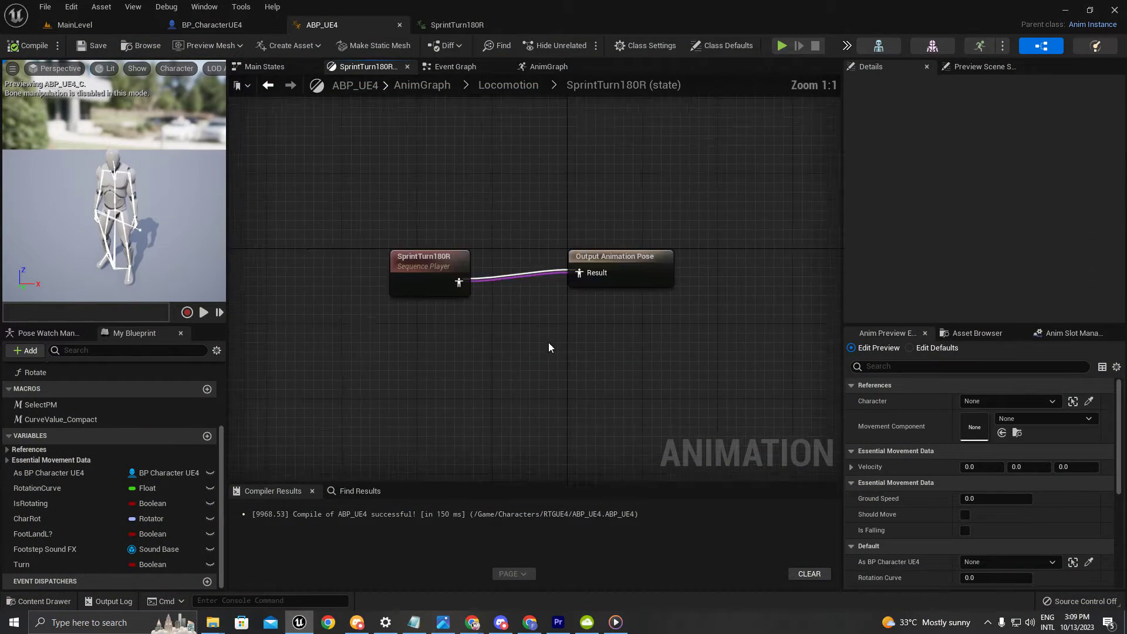
{"action": "right_click_drag", "start_coordinate": [548, 343], "coordinate": [604, 371]}
{"action": "left_click", "coordinate": [486, 301]}
{"action": "scroll", "coordinate": [928, 233], "scroll_direction": "down", "scroll_amount": 3}
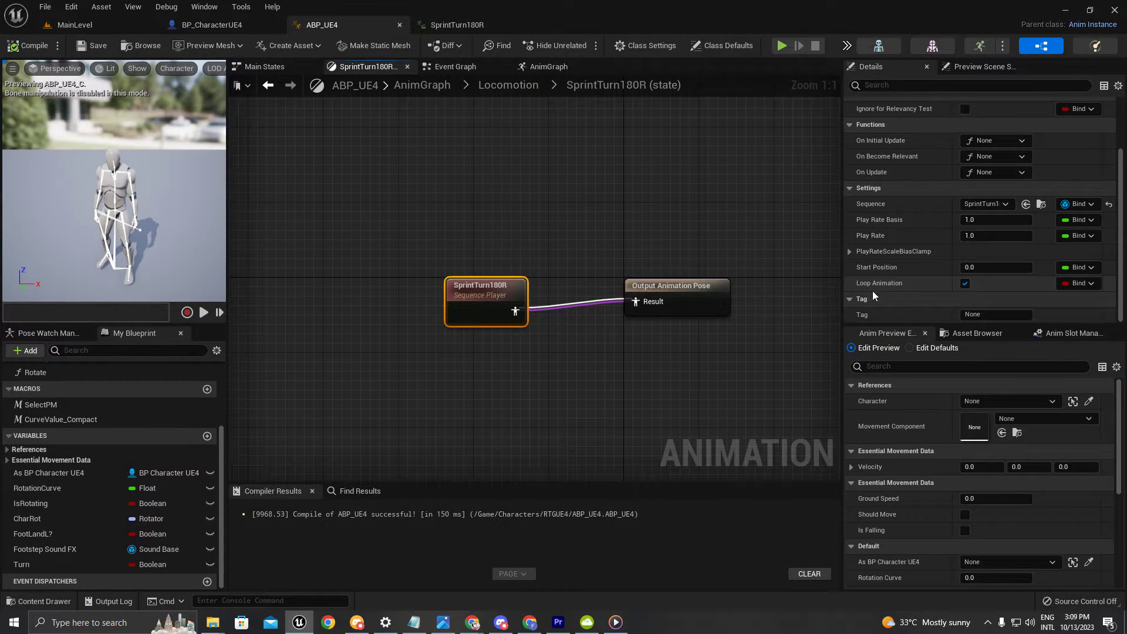
{"action": "left_click", "coordinate": [964, 282]}
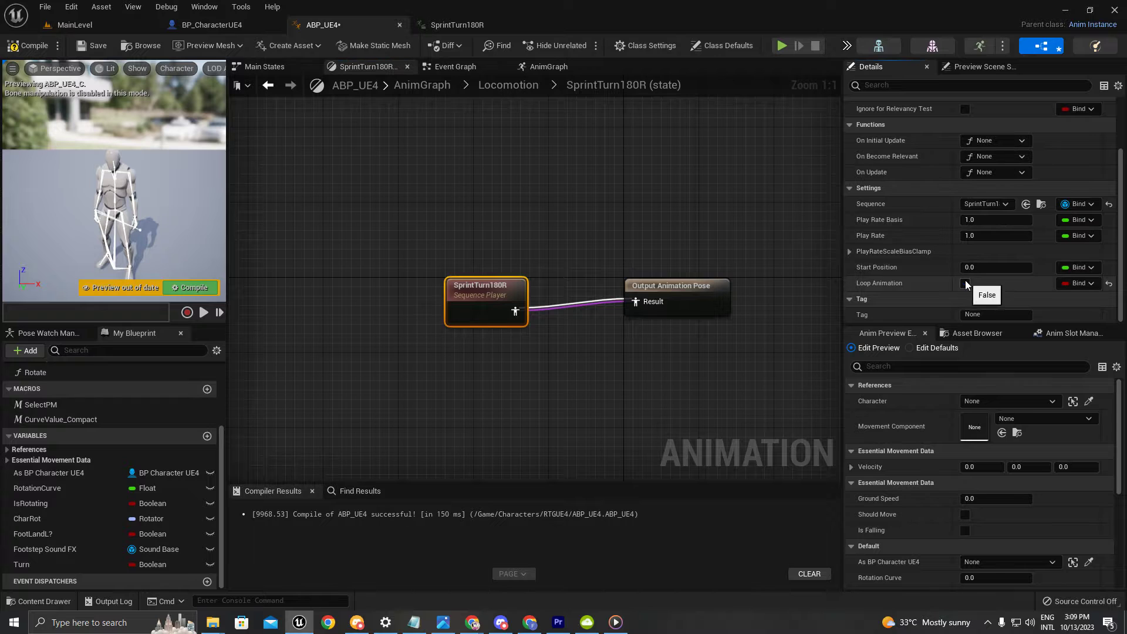
{"action": "scroll", "coordinate": [656, 277], "scroll_direction": "down", "scroll_amount": 5}
{"action": "left_click", "coordinate": [212, 290]}
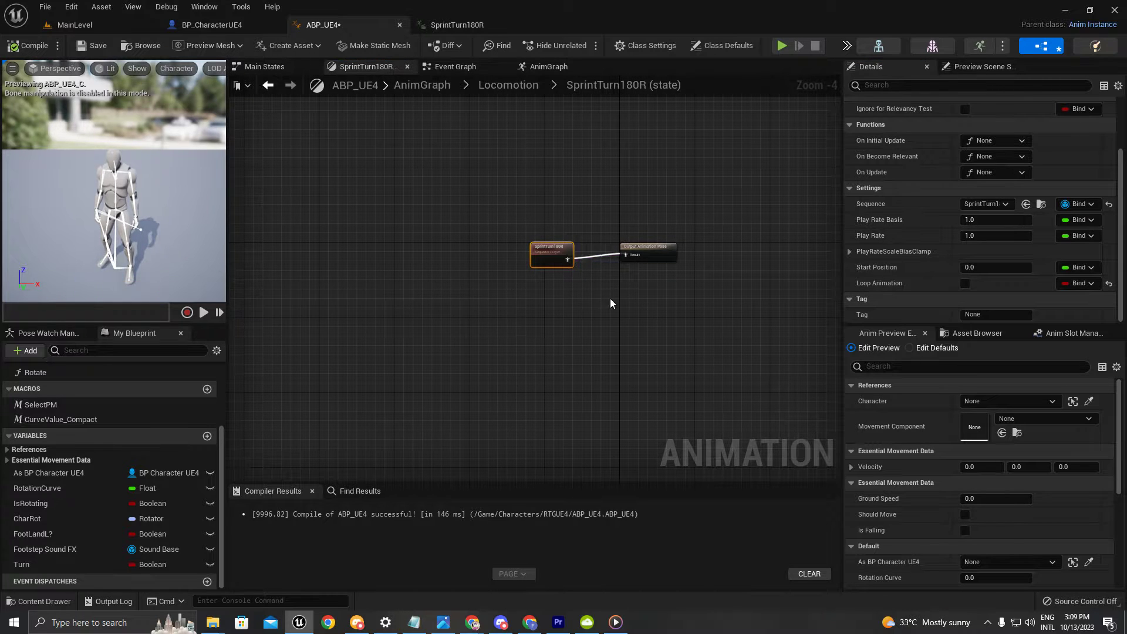
Examine the Root Motion Mode options available in the animation blueprint's preview settings
{"action": "scroll", "coordinate": [657, 315], "scroll_direction": "down", "scroll_amount": 2}
{"action": "scroll", "coordinate": [659, 312], "scroll_direction": "up", "scroll_amount": 3}
{"action": "scroll", "coordinate": [919, 385], "scroll_direction": "down", "scroll_amount": 4}
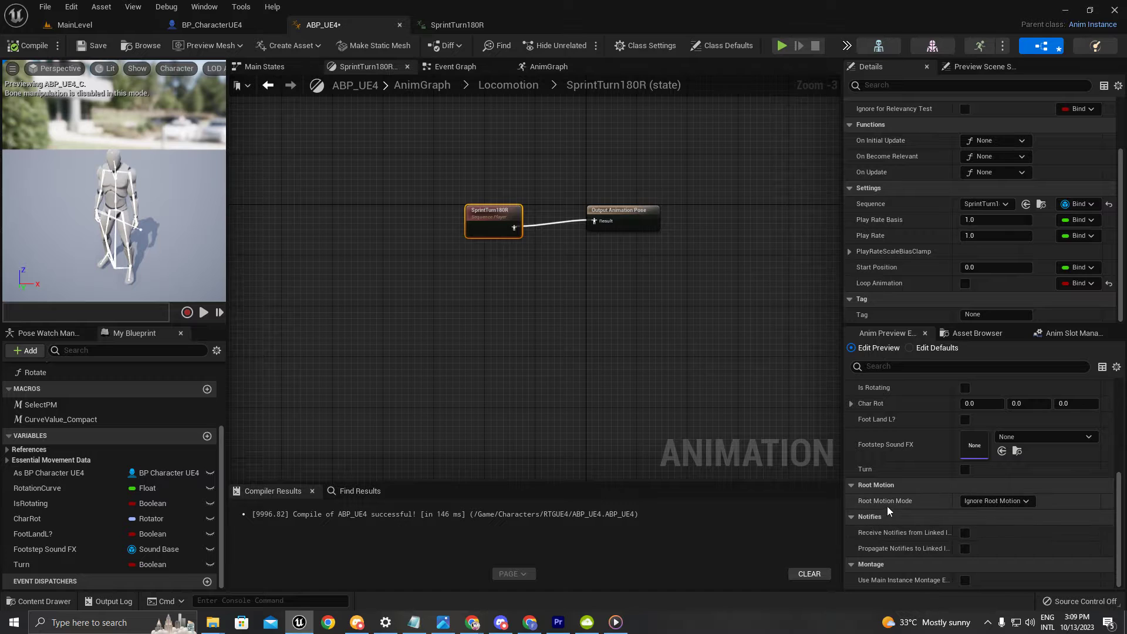
{"action": "left_click", "coordinate": [995, 501]}
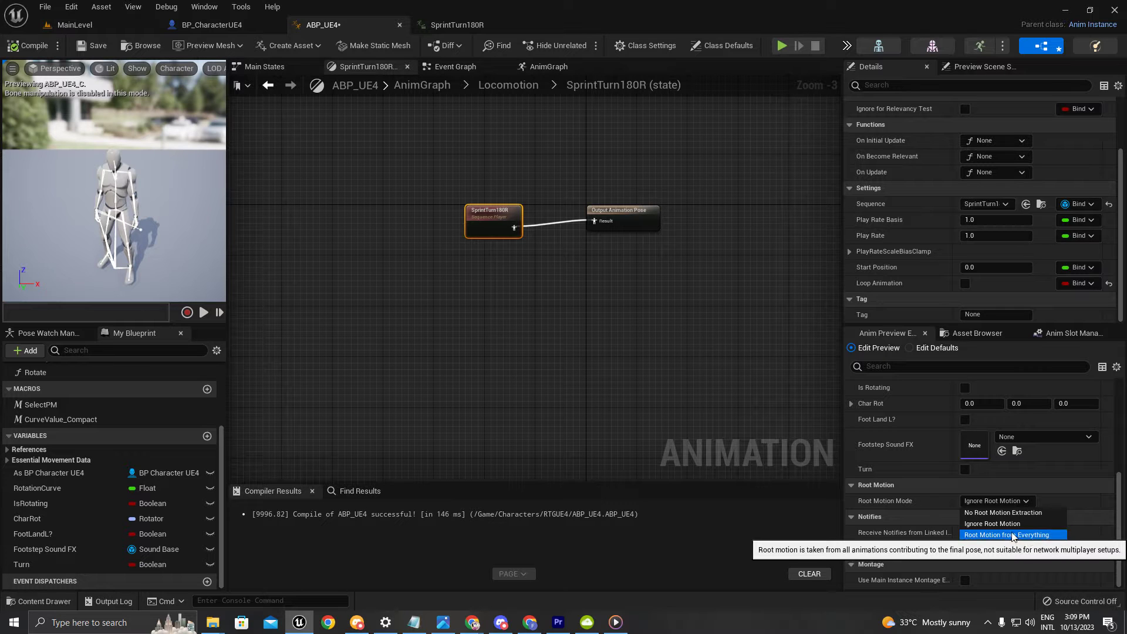
{"action": "left_click", "coordinate": [1001, 503]}
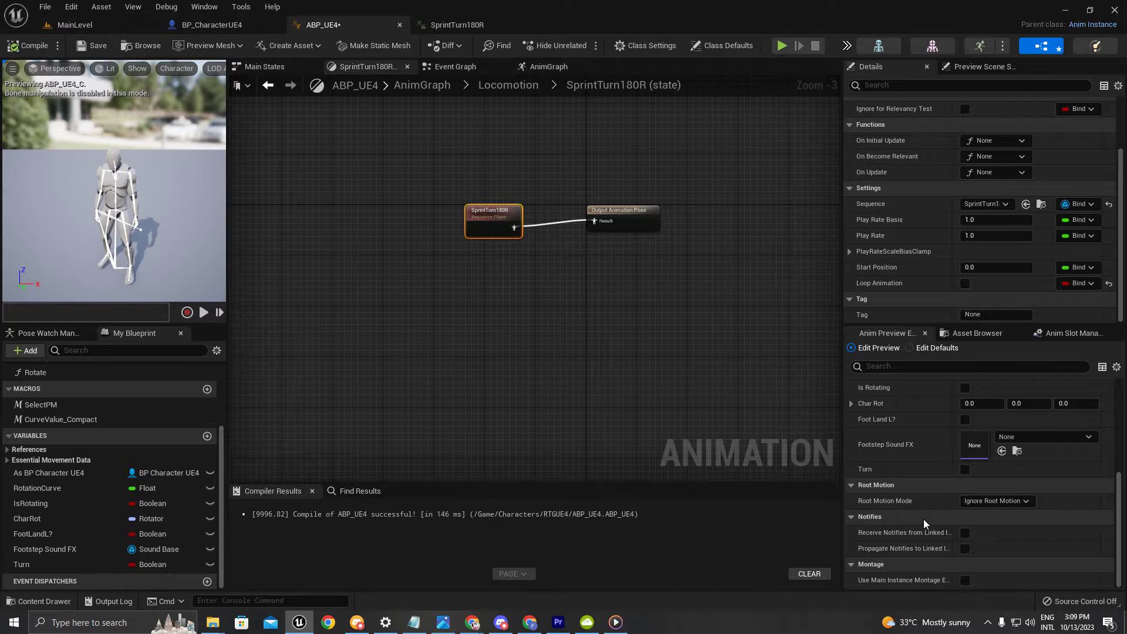
In the Locomotion graph, set the SprintTurn180R state's entered state event to EnableRMStartTurn, compile, and save
{"action": "double_click", "coordinate": [544, 306]}
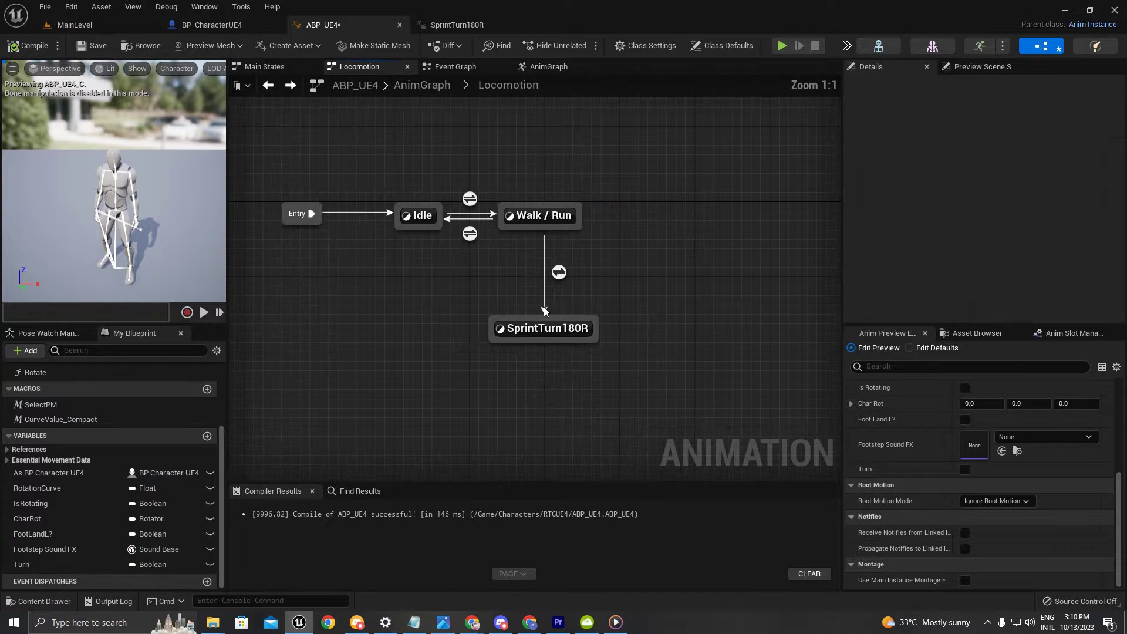
{"action": "scroll", "coordinate": [691, 392], "scroll_direction": "down", "scroll_amount": 1}
{"action": "right_click_drag", "start_coordinate": [691, 392], "coordinate": [686, 298]}
{"action": "scroll", "coordinate": [569, 239], "scroll_direction": "up", "scroll_amount": 1}
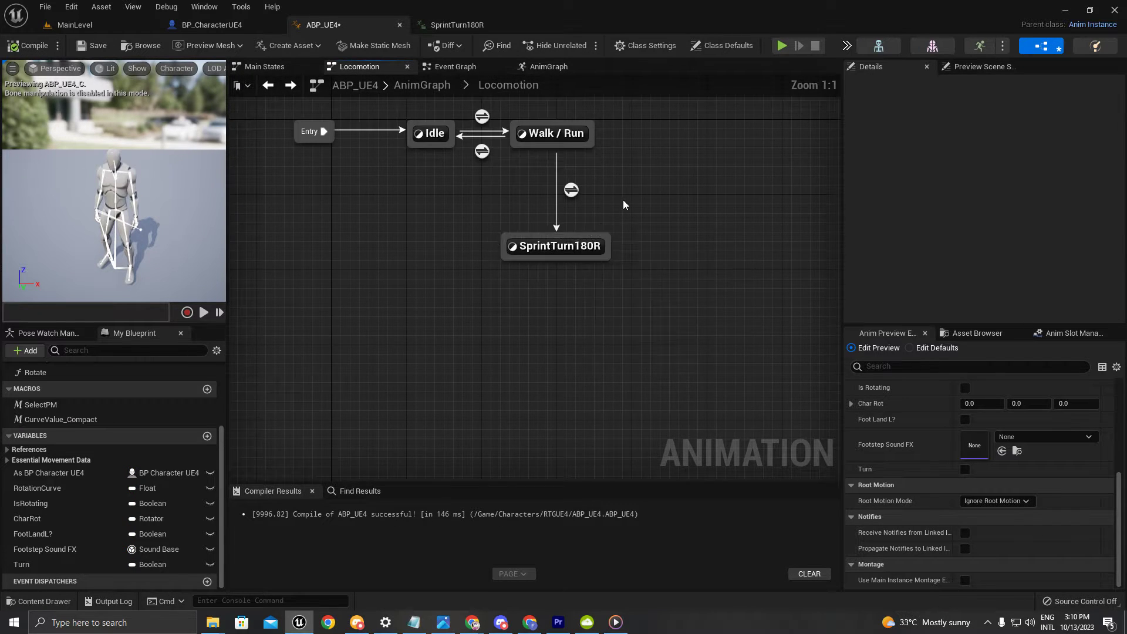
{"action": "scroll", "coordinate": [623, 200], "scroll_direction": "down", "scroll_amount": 1}
{"action": "right_click_drag", "start_coordinate": [623, 201], "coordinate": [663, 279]}
{"action": "scroll", "coordinate": [599, 314], "scroll_direction": "up", "scroll_amount": 1}
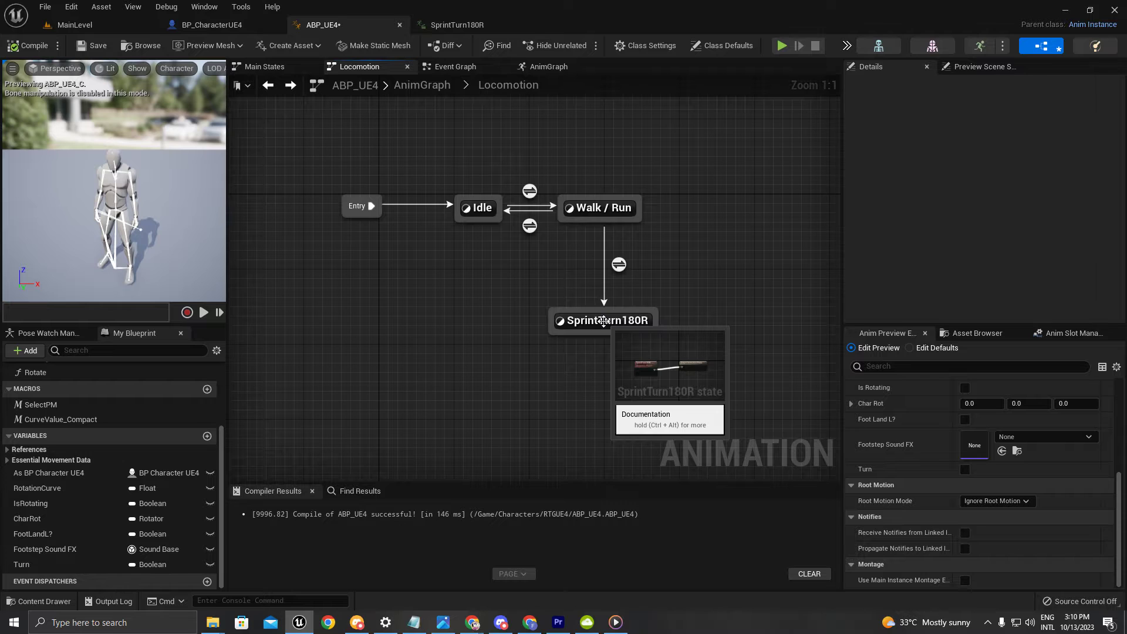
{"action": "left_click", "coordinate": [606, 321]}
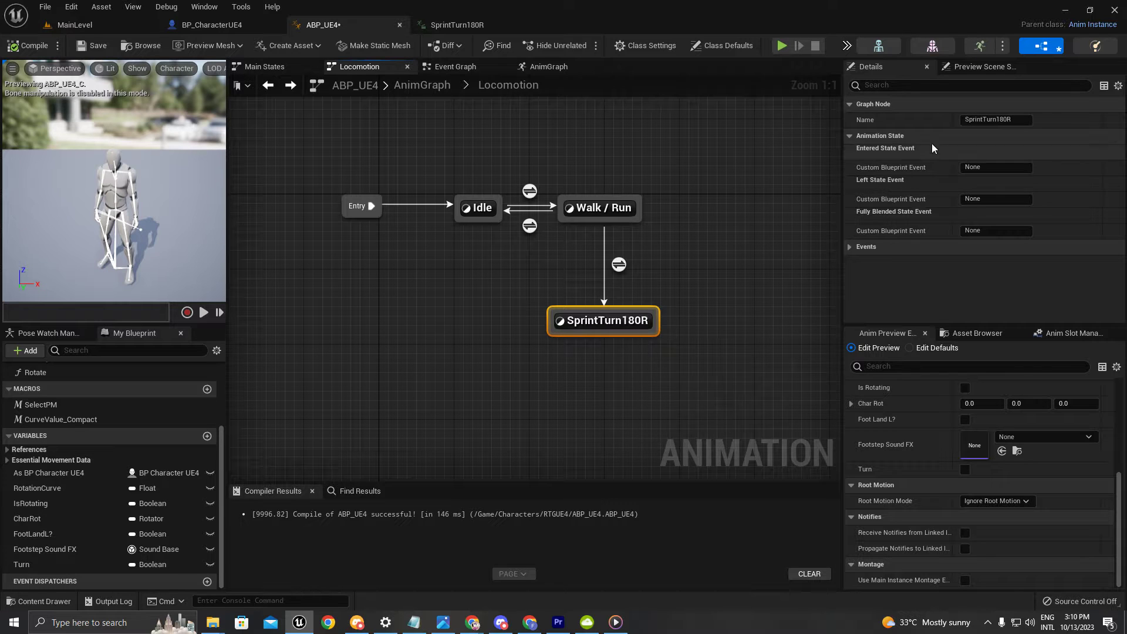
{"action": "left_click", "coordinate": [998, 167]}
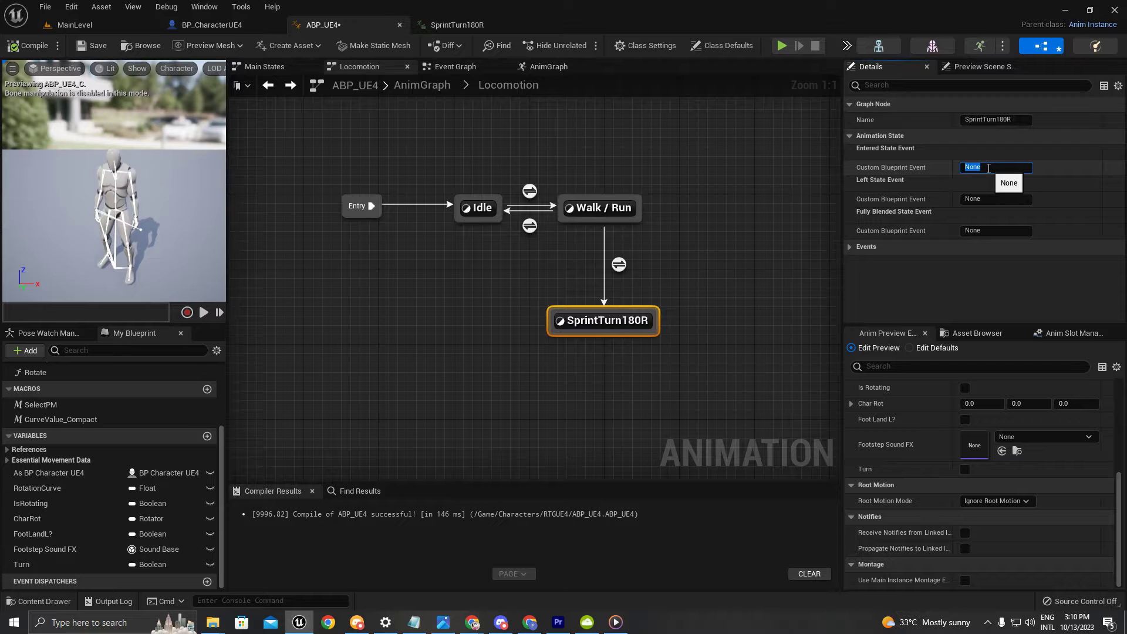
{"action": "type", "text": "EnableRMStartTurn"}
{"action": "key", "text": "Return"}
{"action": "left_click", "coordinate": [190, 286]}
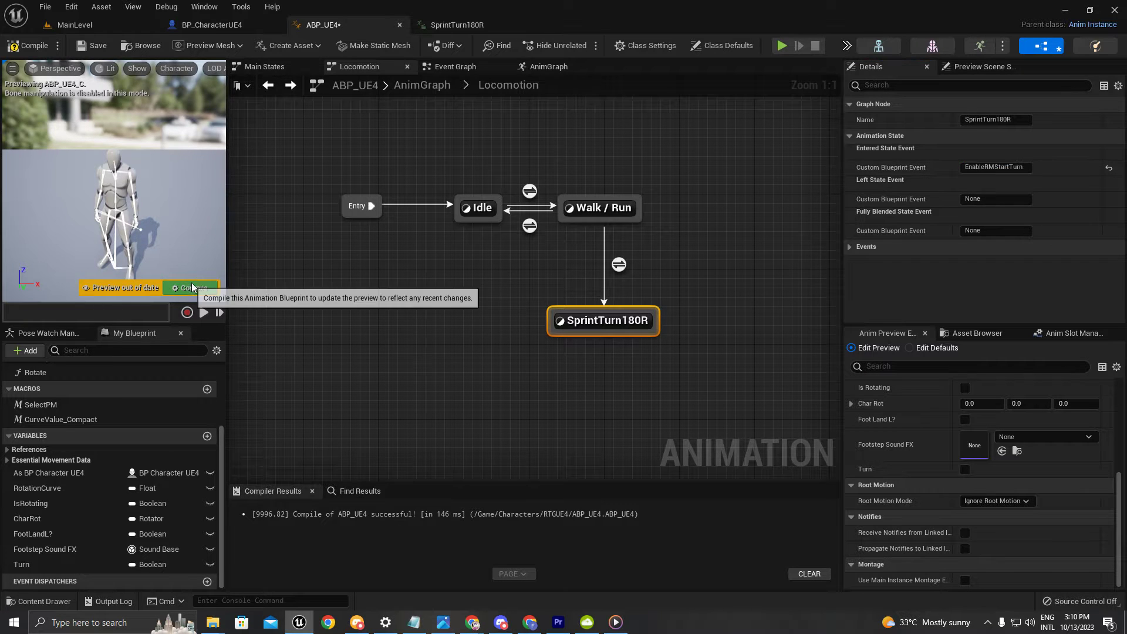
{"action": "left_click", "coordinate": [98, 45]}
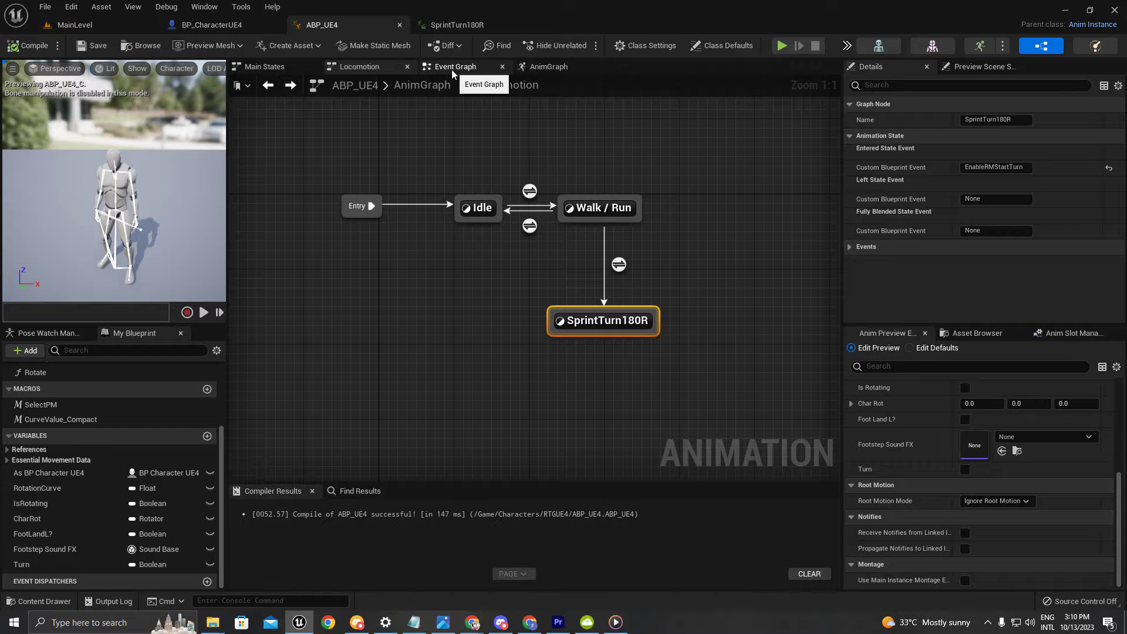
Copy the EnableRMStartTurn name, add its AnimNotify event to the Event Graph, and compile
{"action": "left_click", "coordinate": [961, 164]}
{"action": "key", "text": "ctrl+c"}
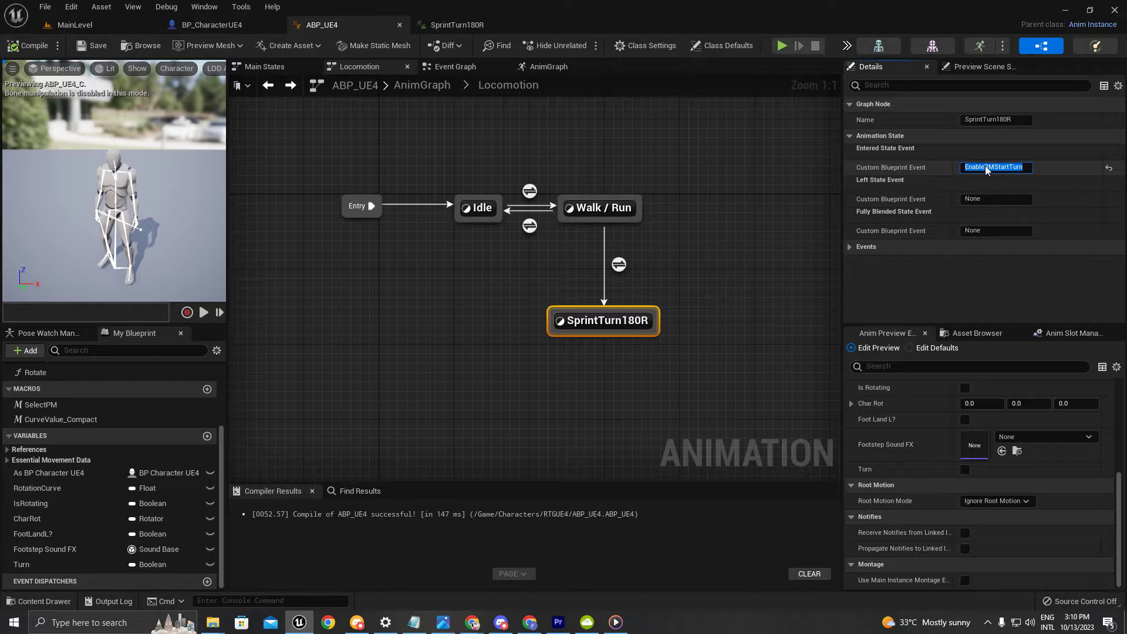
{"action": "left_click", "coordinate": [477, 66]}
{"action": "right_click", "coordinate": [580, 333]}
{"action": "key", "text": "ctrl+v"}
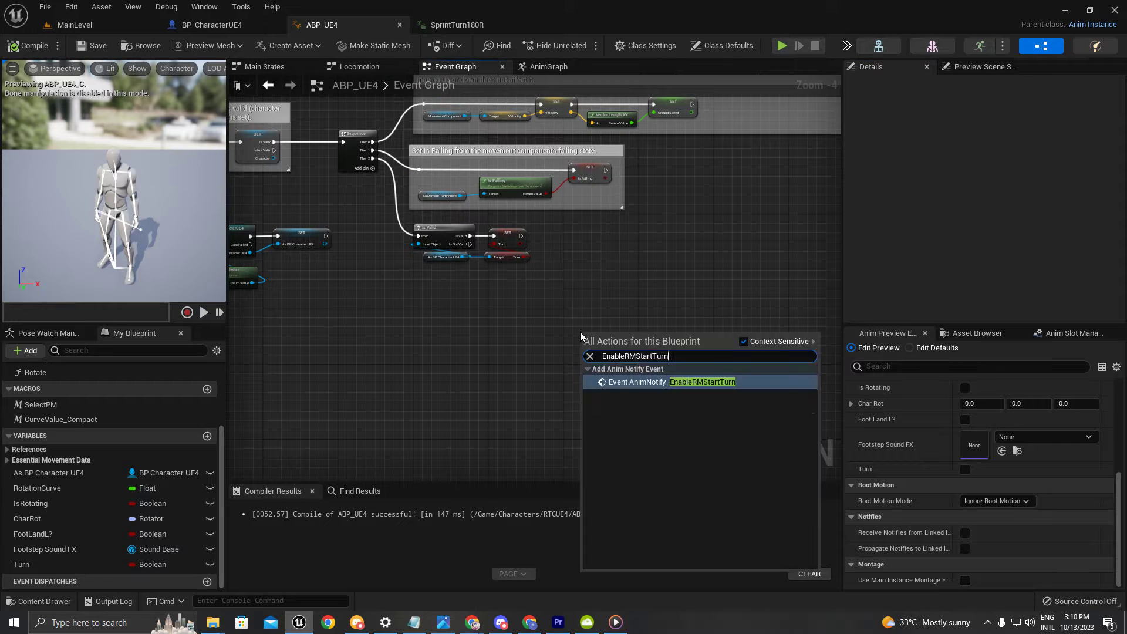
{"action": "left_click", "coordinate": [637, 385]}
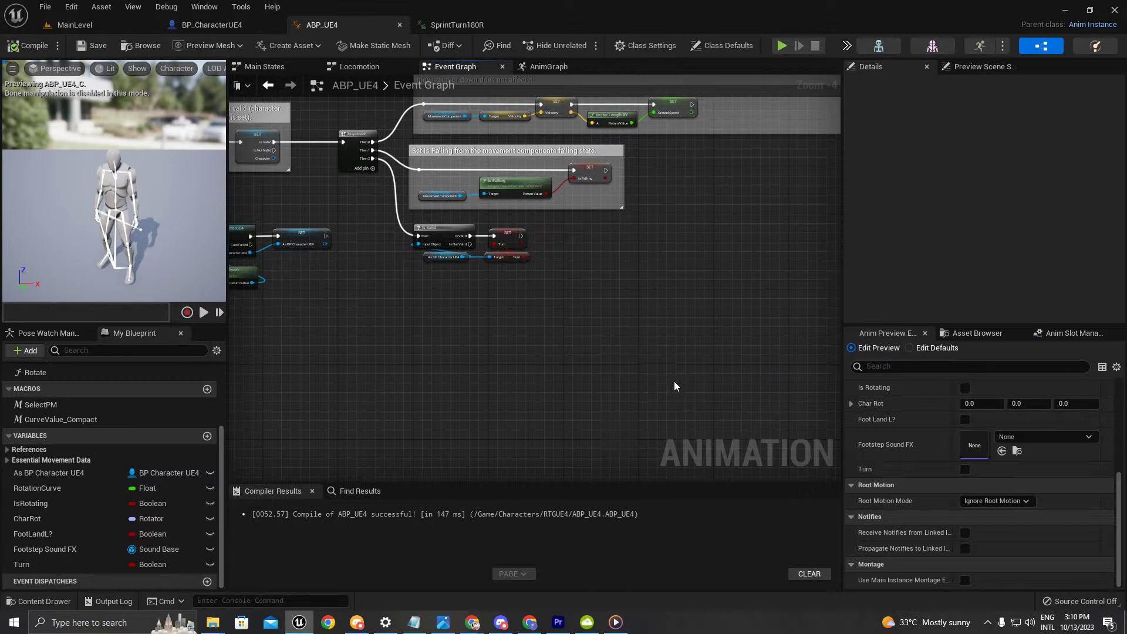
{"action": "scroll", "coordinate": [630, 361], "scroll_direction": "up", "scroll_amount": 4}
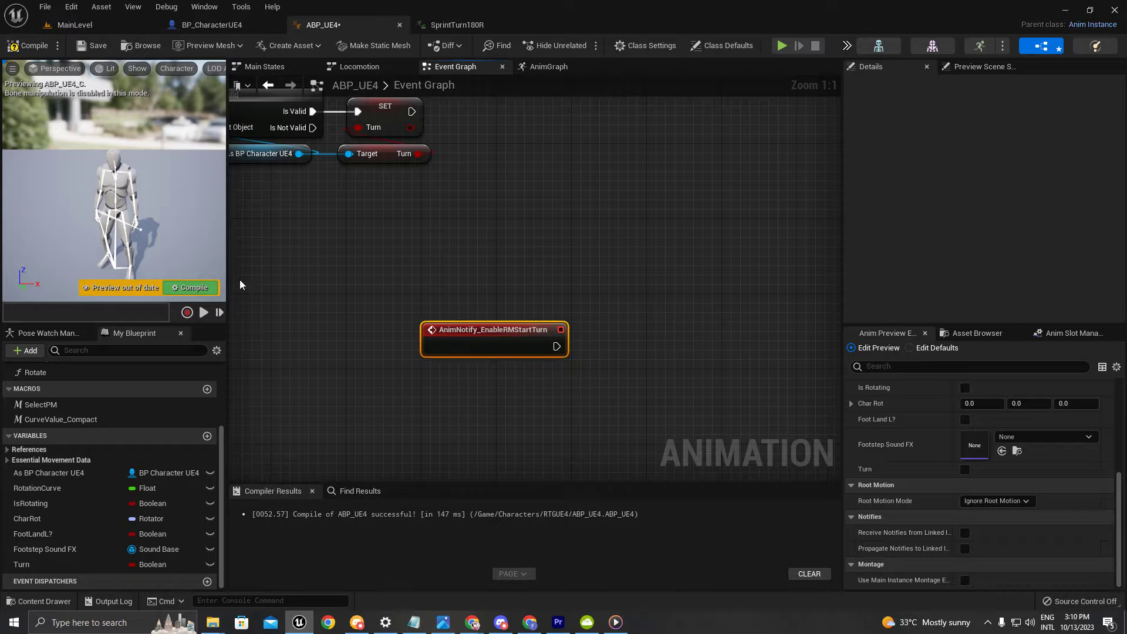
{"action": "left_click", "coordinate": [200, 291]}
Add a Set Root Motion Mode node driven by the AnimNotify_EnableRMStartTurn event
{"action": "scroll", "coordinate": [514, 389], "scroll_direction": "down", "scroll_amount": 3}
{"action": "right_click_drag", "start_coordinate": [514, 388], "coordinate": [475, 291]}
{"action": "scroll", "coordinate": [481, 284], "scroll_direction": "up", "scroll_amount": 3}
{"action": "left_click_drag", "start_coordinate": [471, 246], "coordinate": [554, 260]}
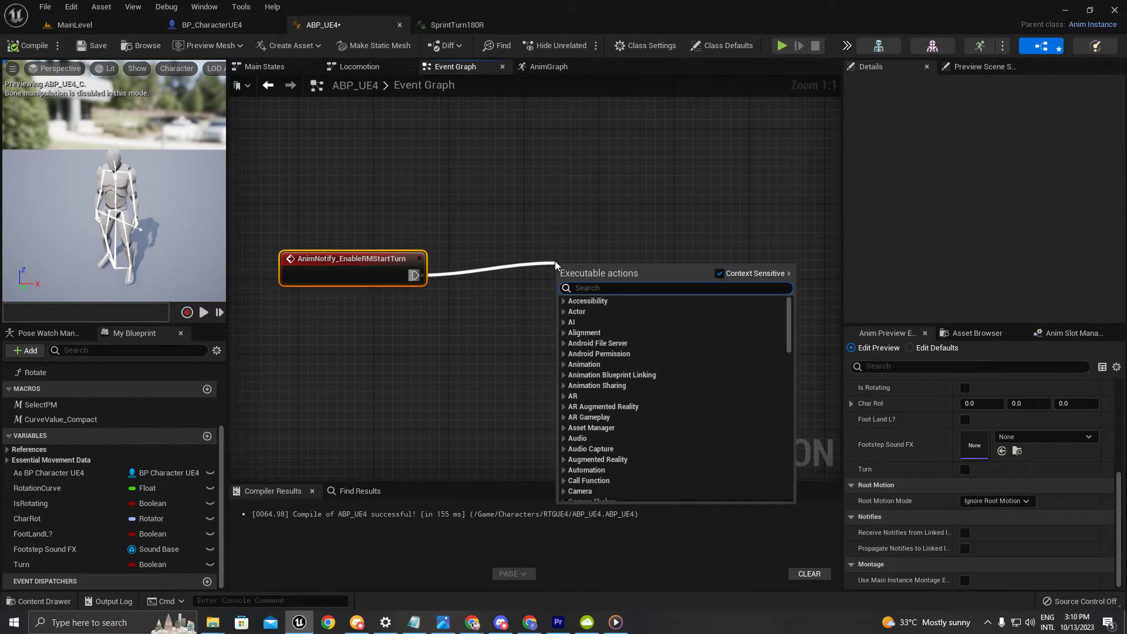
{"action": "type", "text": "set to"}
{"action": "key", "text": "BackSpace"}
{"action": "key", "text": "BackSpace"}
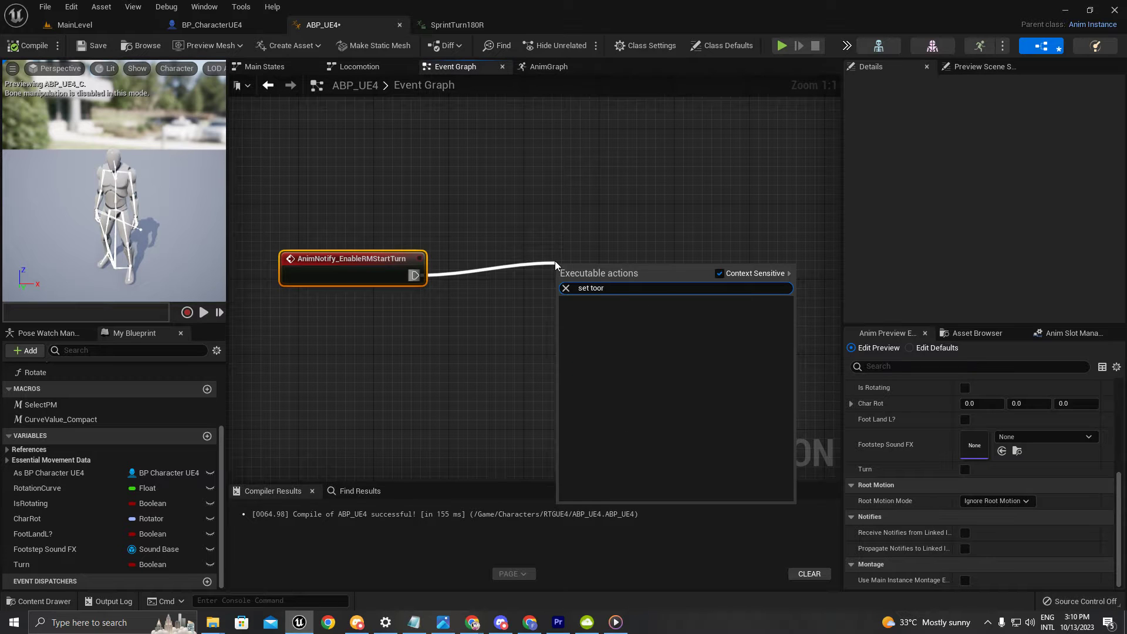
{"action": "type", "text": "root mo"}
{"action": "key", "text": "Return"}
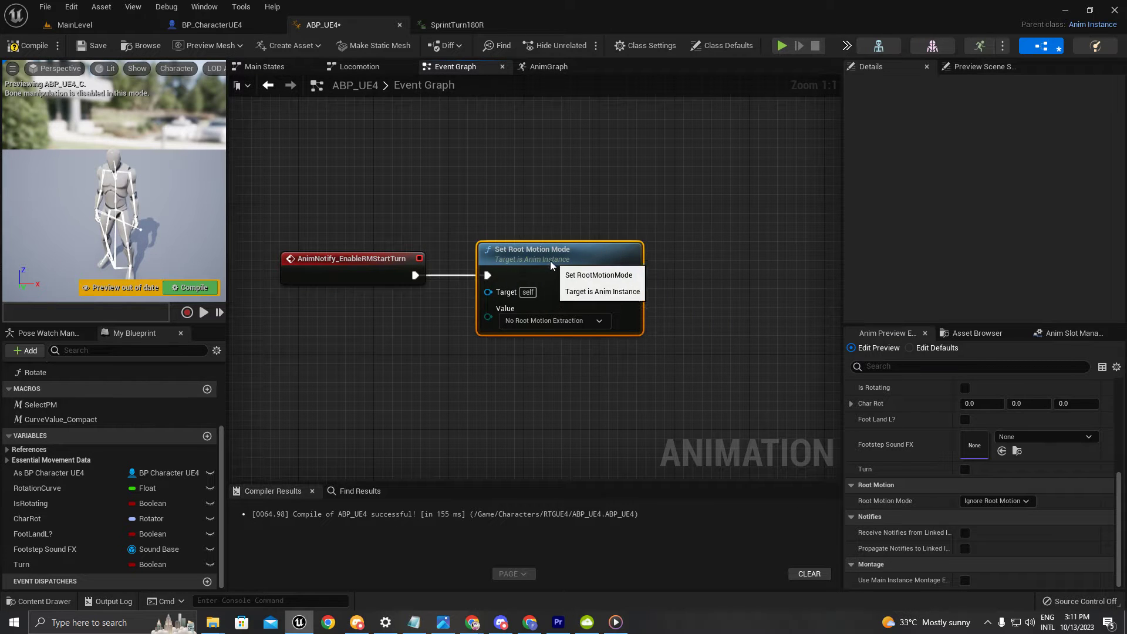
Set the Set Root Motion Mode node's value to Root Motion from Everything and compile
{"action": "left_click", "coordinate": [581, 321]}
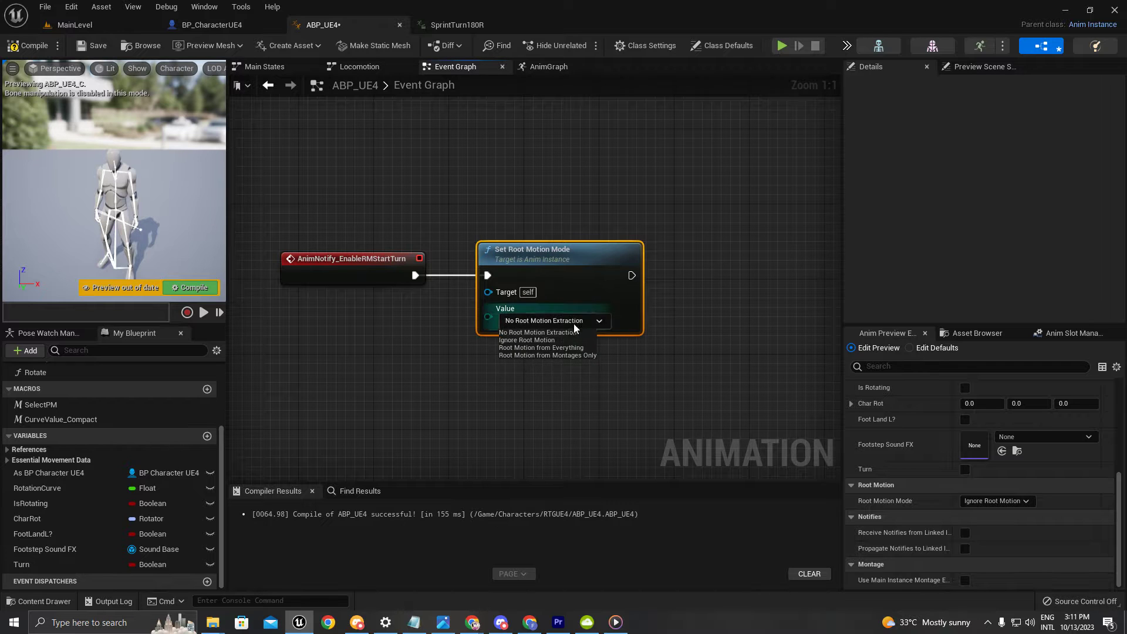
{"action": "left_click", "coordinate": [652, 280]}
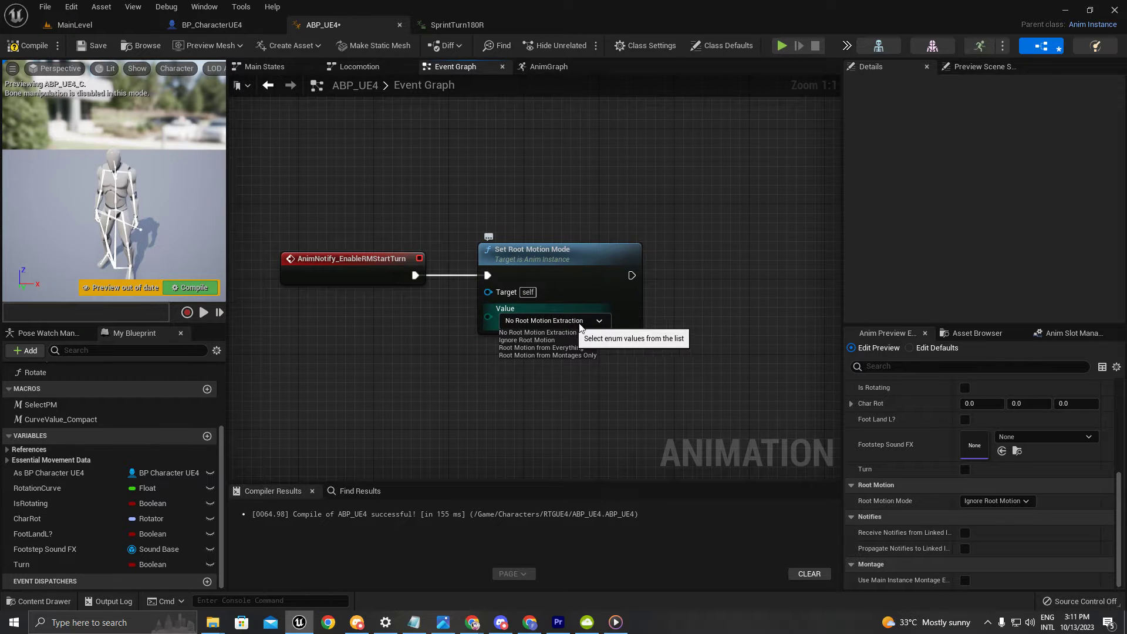
{"action": "left_click", "coordinate": [543, 321]}
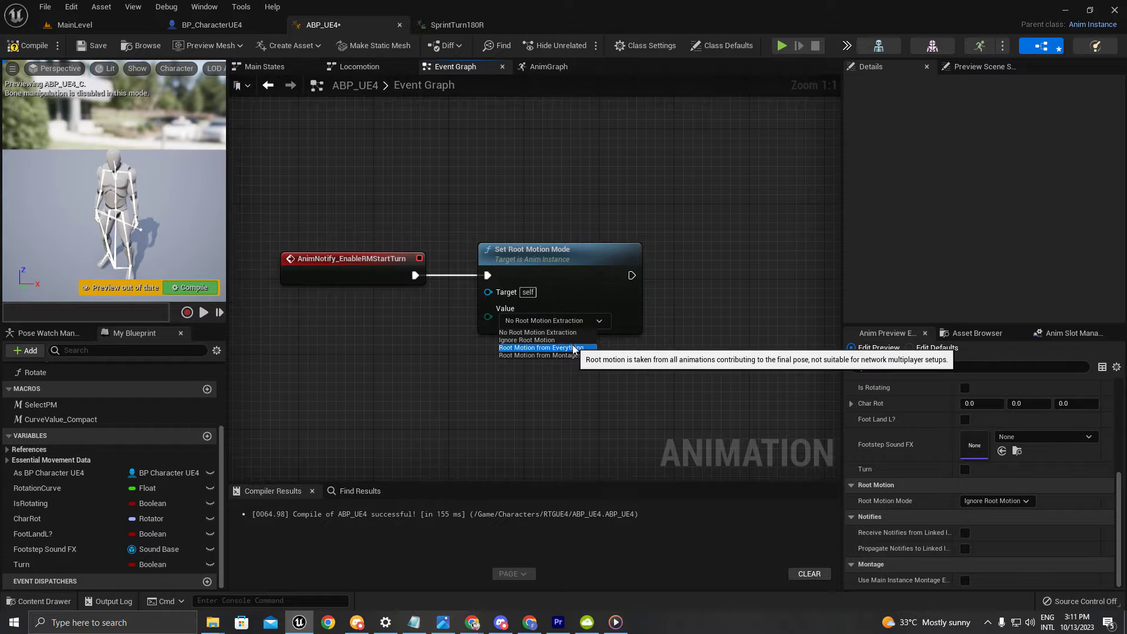
{"action": "left_click", "coordinate": [552, 348]}
{"action": "key", "text": "F7"}
Return to the SprintTurn180R state in the Locomotion graph and play the level to test the turn, then stop the preview
{"action": "scroll", "coordinate": [629, 146], "scroll_direction": "down", "scroll_amount": 3}
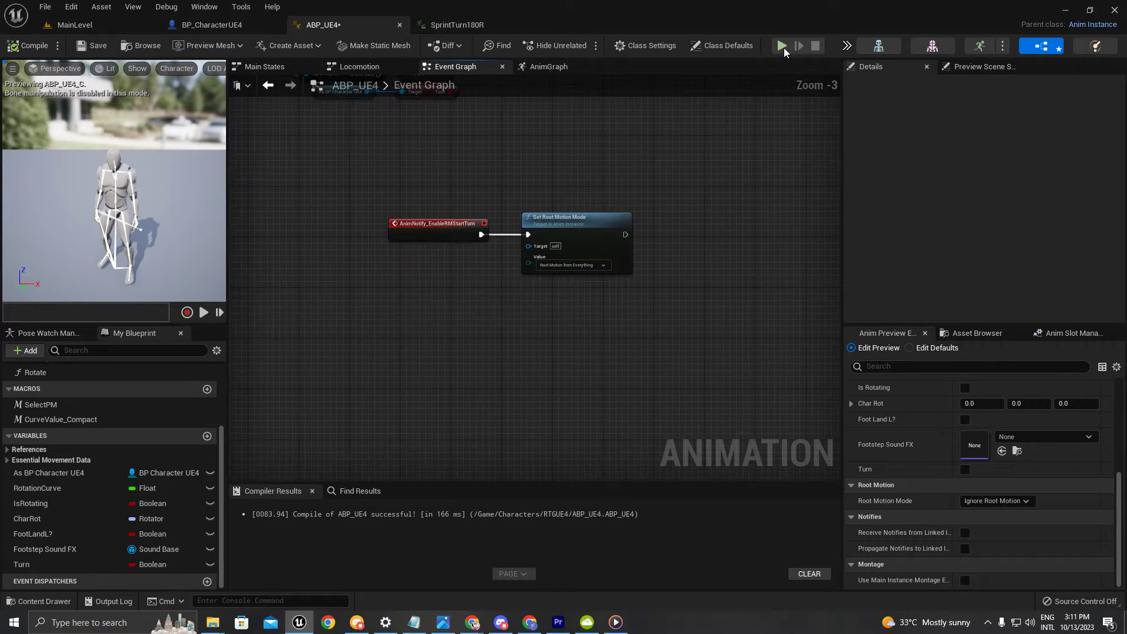
{"action": "left_click", "coordinate": [530, 65]}
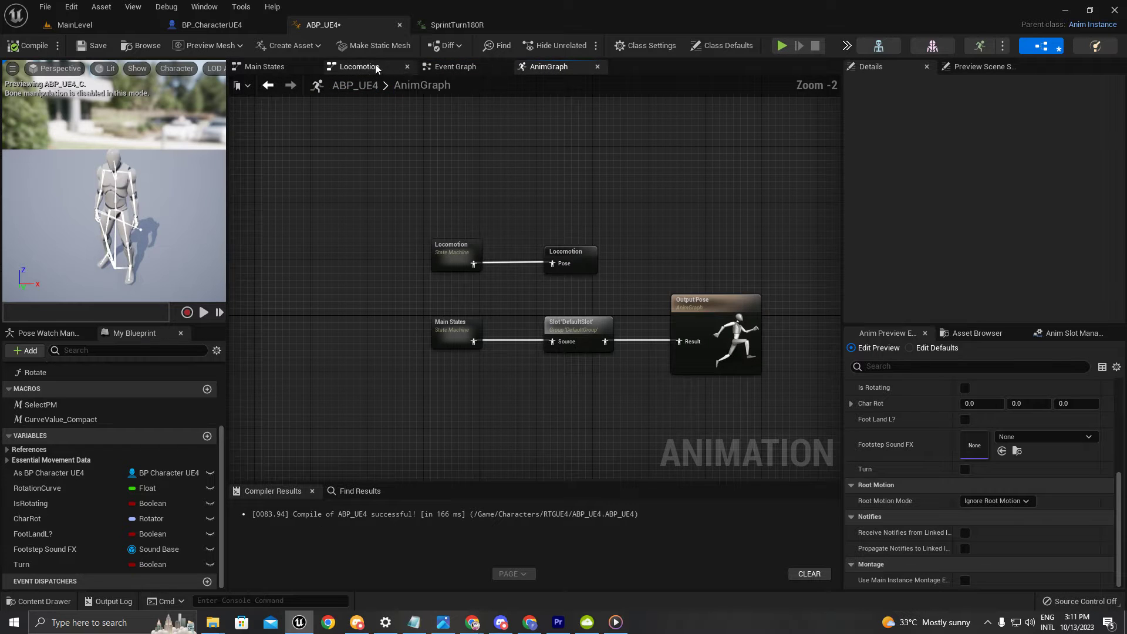
{"action": "left_click", "coordinate": [358, 67]}
{"action": "left_click", "coordinate": [666, 231]}
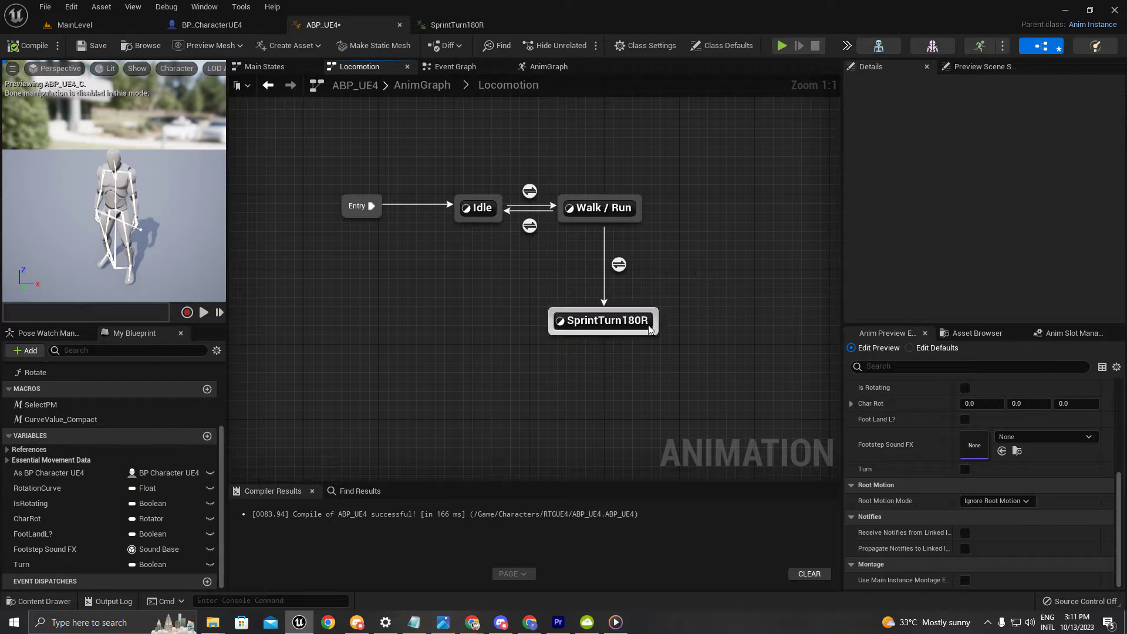
{"action": "left_click", "coordinate": [602, 322]}
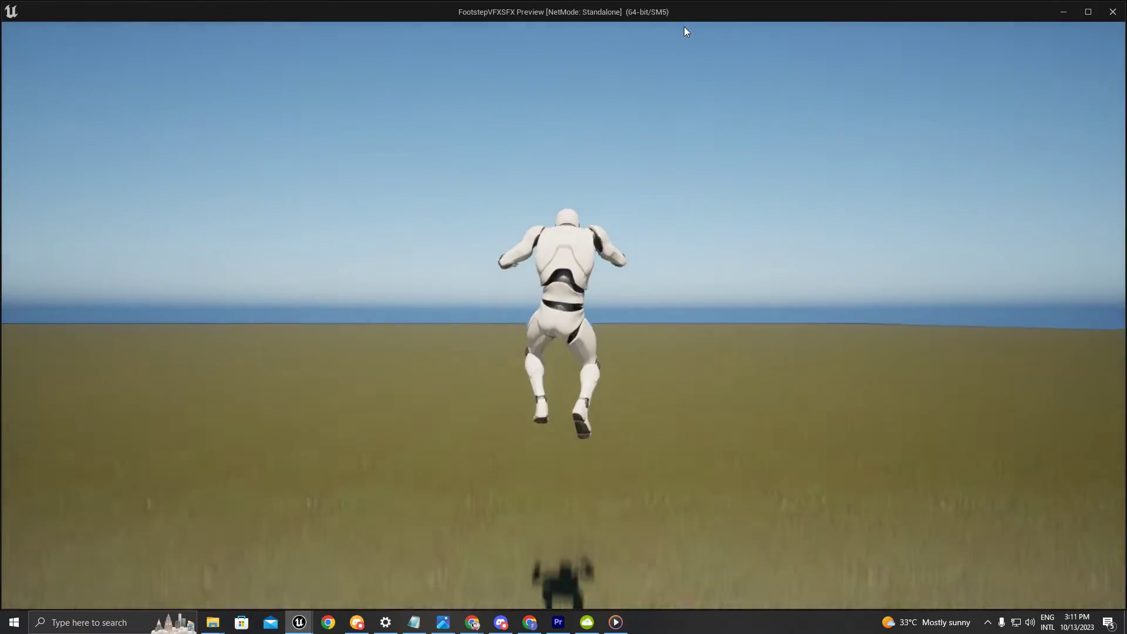
{"action": "key", "text": "s"}
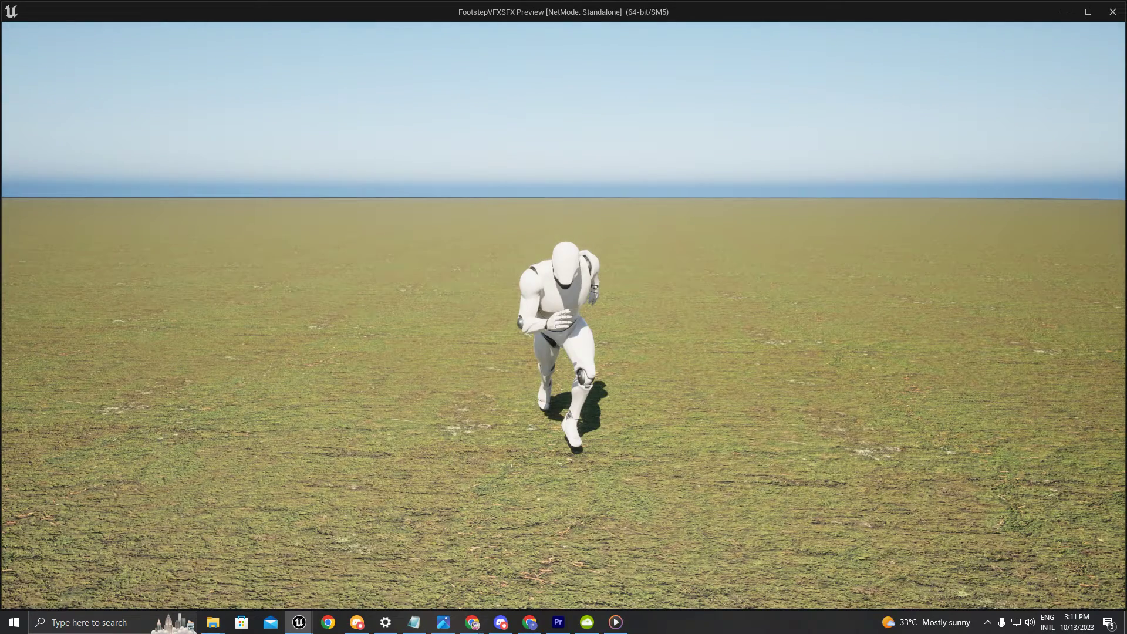
{"action": "key", "text": "Escape"}
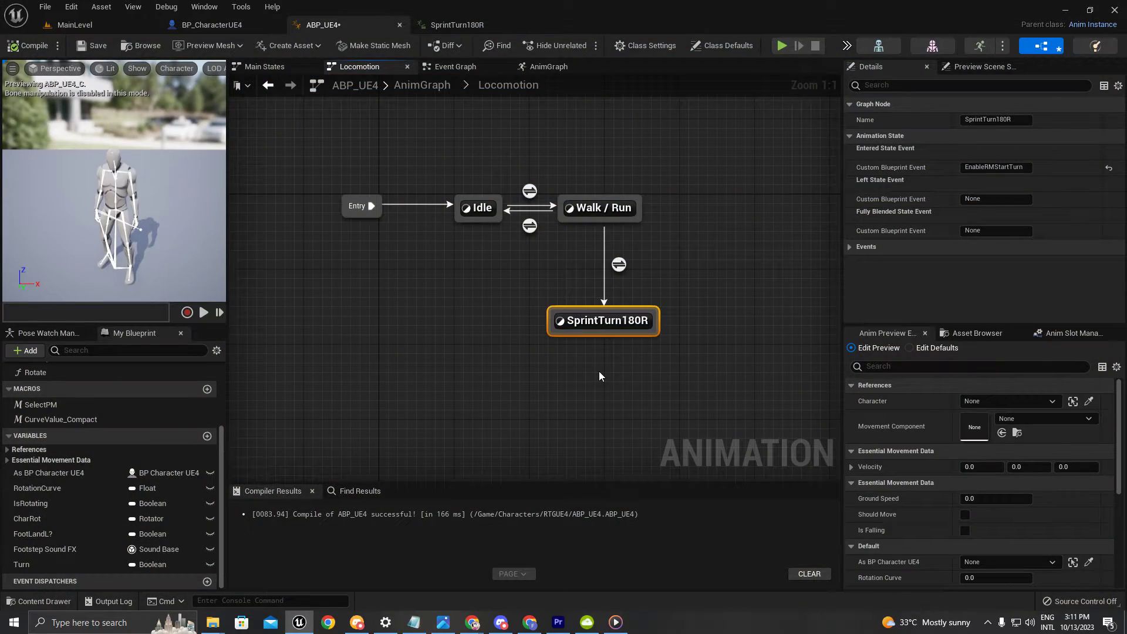
Open the SprintTurn180R animation and scrub it to about frame 13, viewing the character's turn from above
{"action": "left_click", "coordinate": [457, 25]}
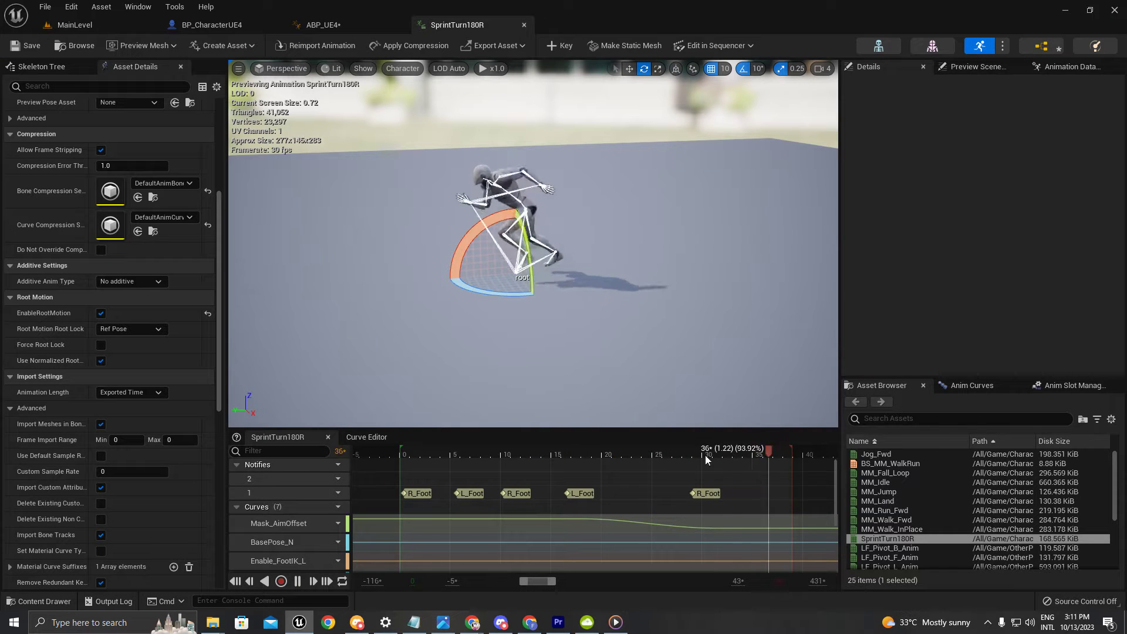
{"action": "left_click", "coordinate": [446, 459]}
{"action": "left_click_drag", "start_coordinate": [449, 459], "coordinate": [537, 464]}
{"action": "left_click_drag", "start_coordinate": [446, 243], "coordinate": [640, 288], "text": "alt"}
{"action": "scroll", "coordinate": [158, 305], "scroll_direction": "down", "scroll_amount": 2}
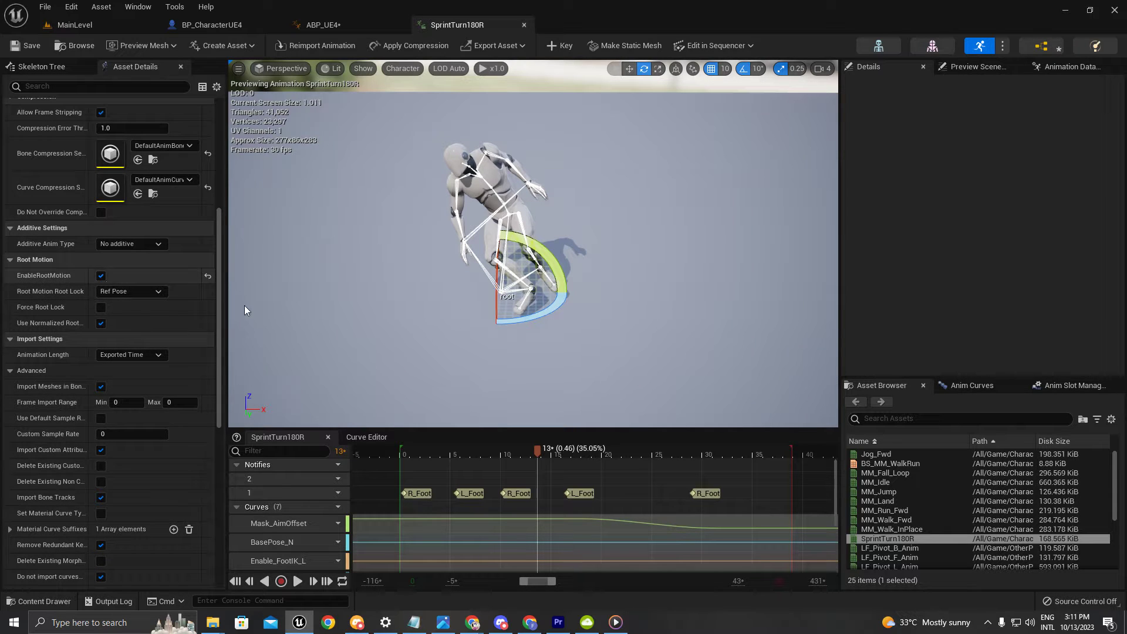
Turn off EnableRootMotion for the SprintTurn180R animation and select the root bone to inspect its movement near the start
{"action": "left_click", "coordinate": [101, 276]}
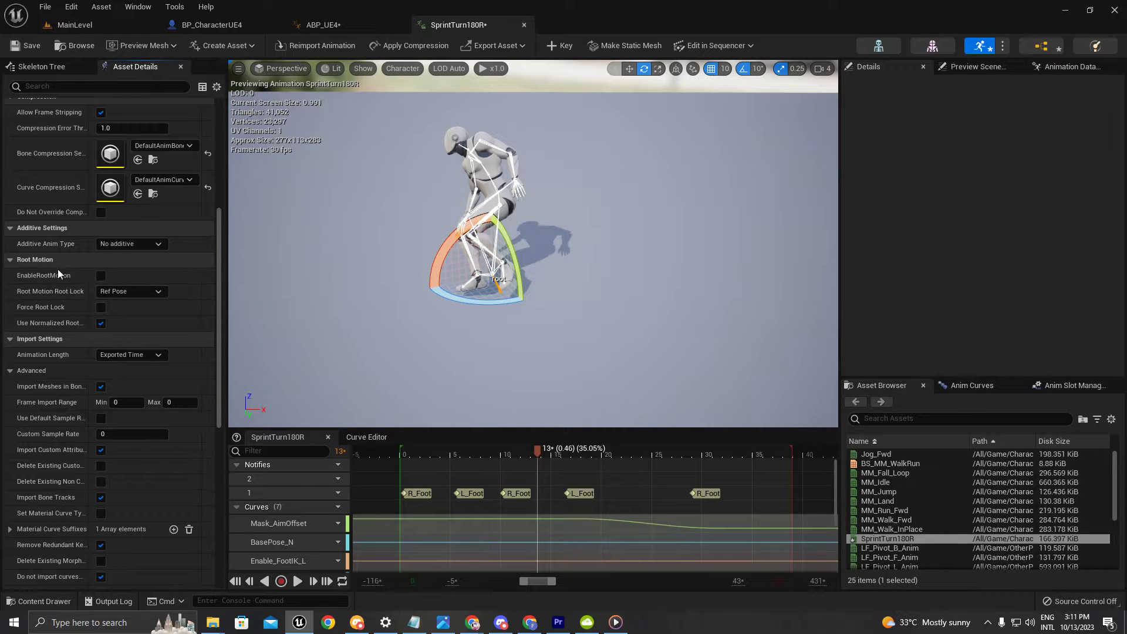
{"action": "left_click", "coordinate": [510, 336]}
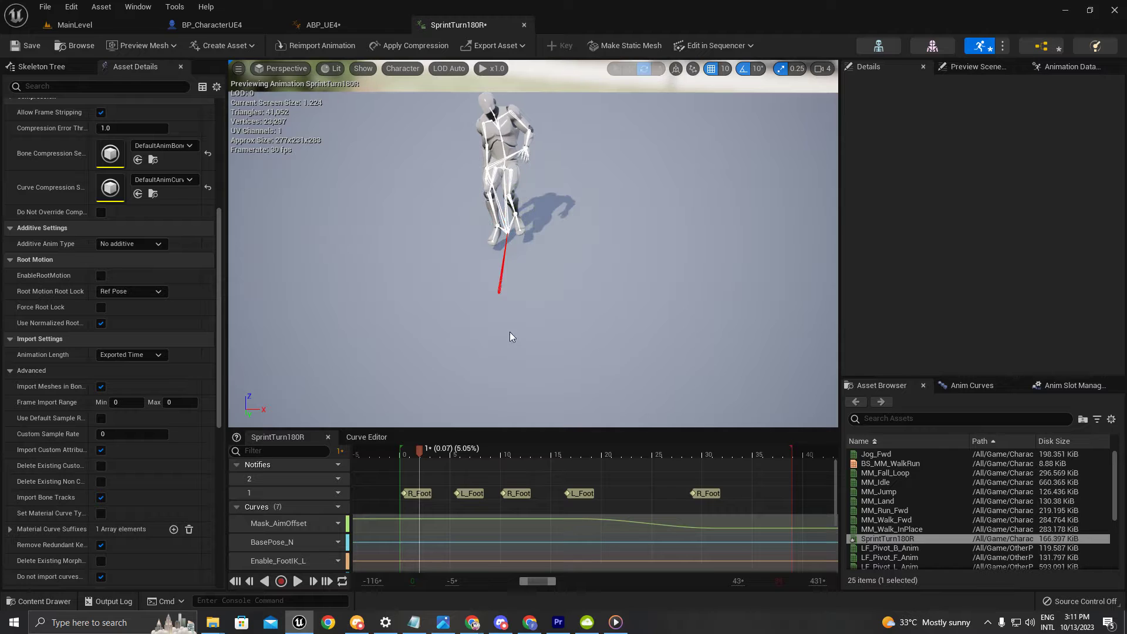
{"action": "left_click", "coordinate": [502, 279]}
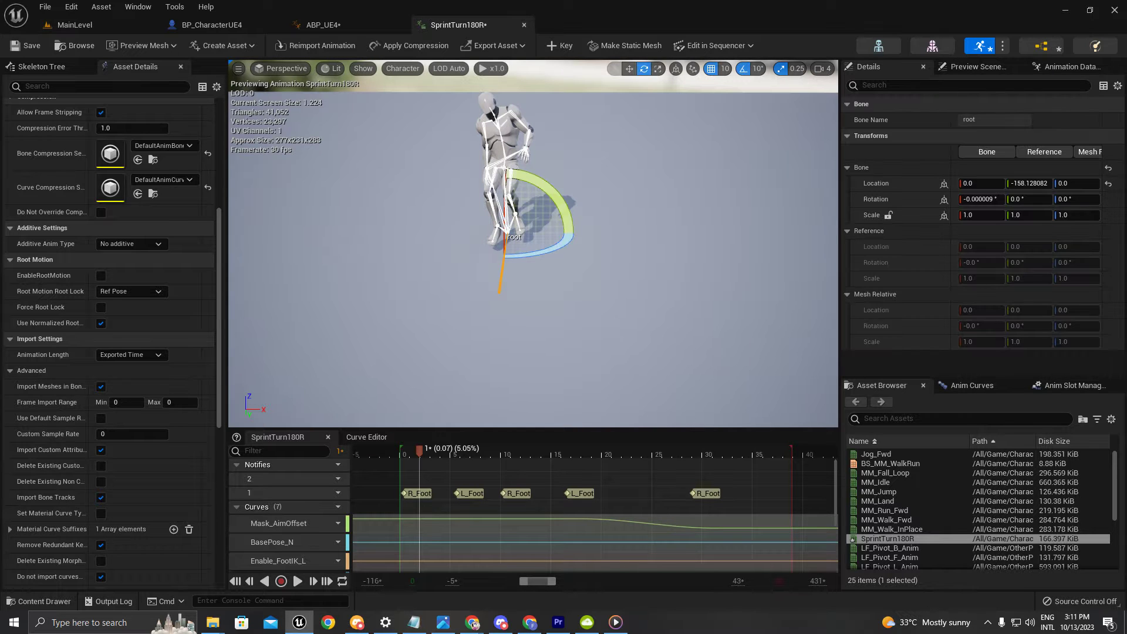
Deselect the root bone, turn EnableRootMotion back on for the SprintTurn180R animation and save the animation
{"action": "left_click", "coordinate": [493, 256]}
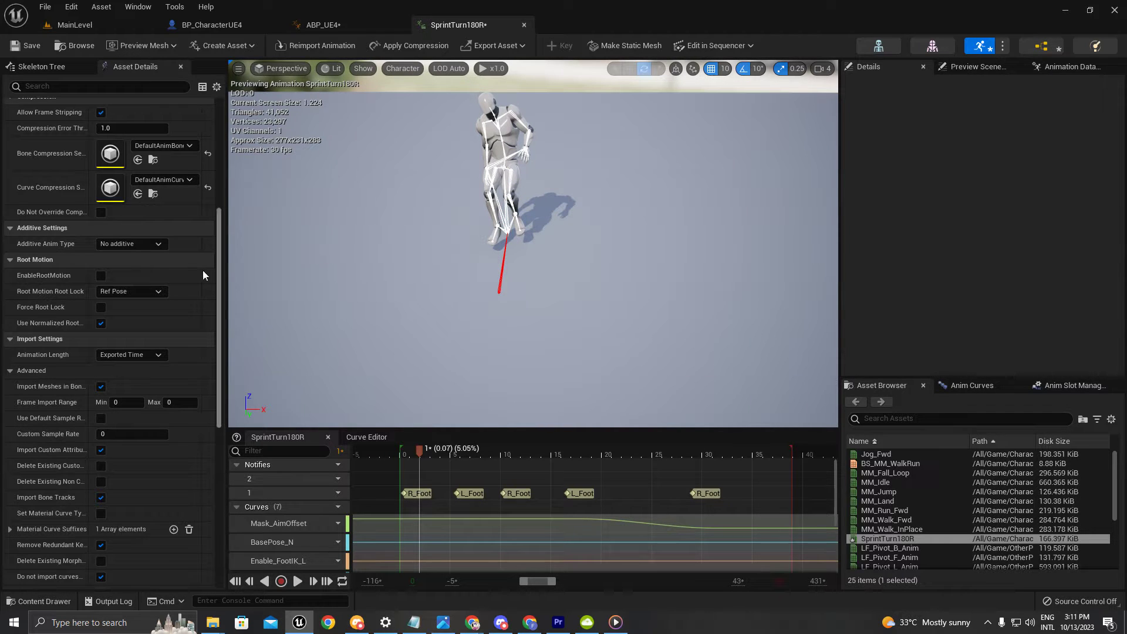
{"action": "left_click", "coordinate": [101, 275]}
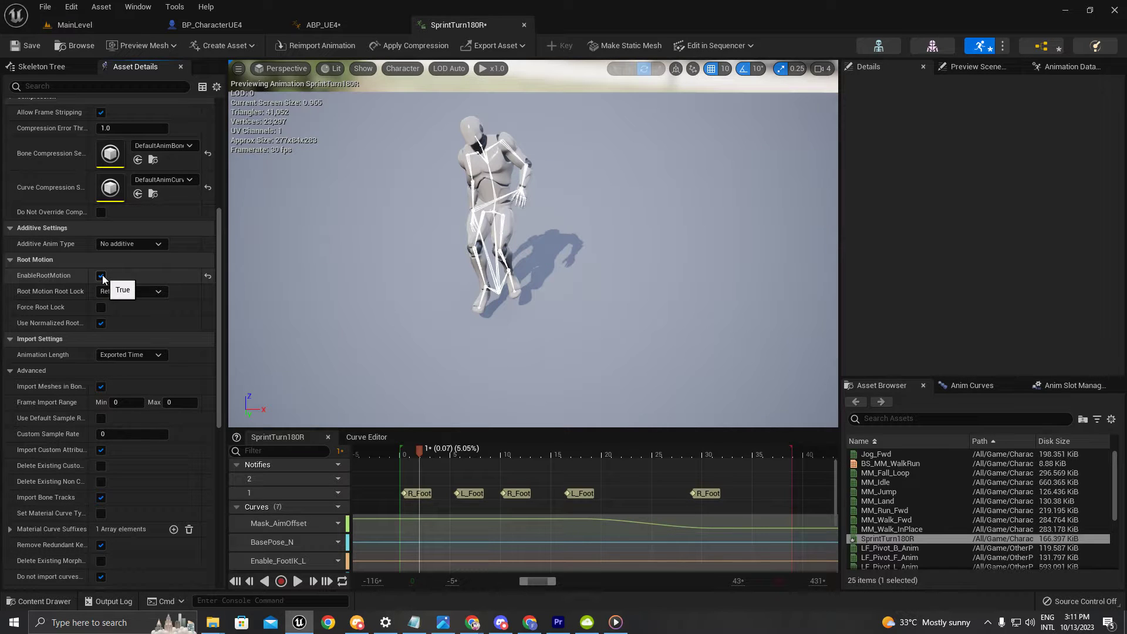
{"action": "left_click", "coordinate": [28, 45]}
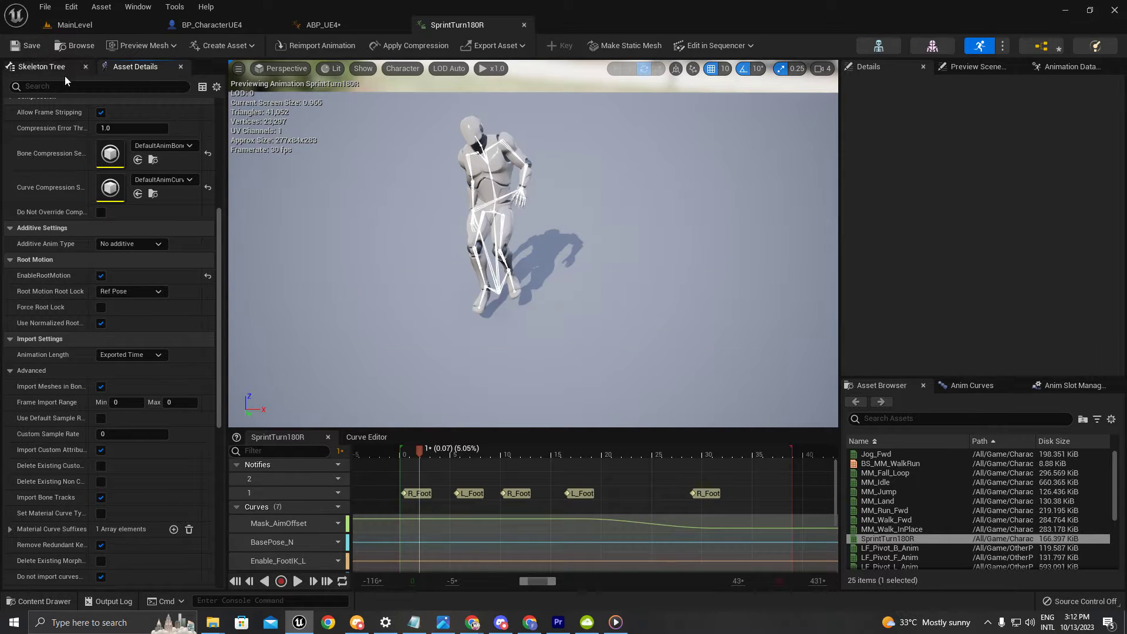
Scrub the SprintTurn180R animation to about frame 29 and add a new notify named DisableRM there on notify track 2
{"action": "left_click_drag", "start_coordinate": [421, 451], "coordinate": [642, 461]}
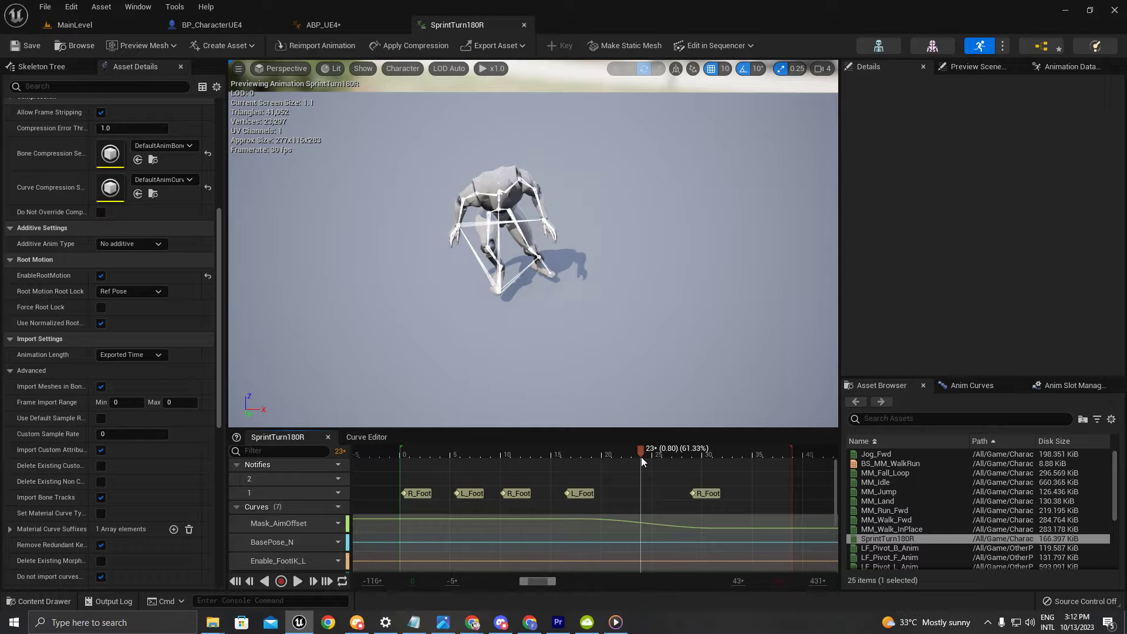
{"action": "left_click_drag", "start_coordinate": [641, 457], "coordinate": [691, 473]}
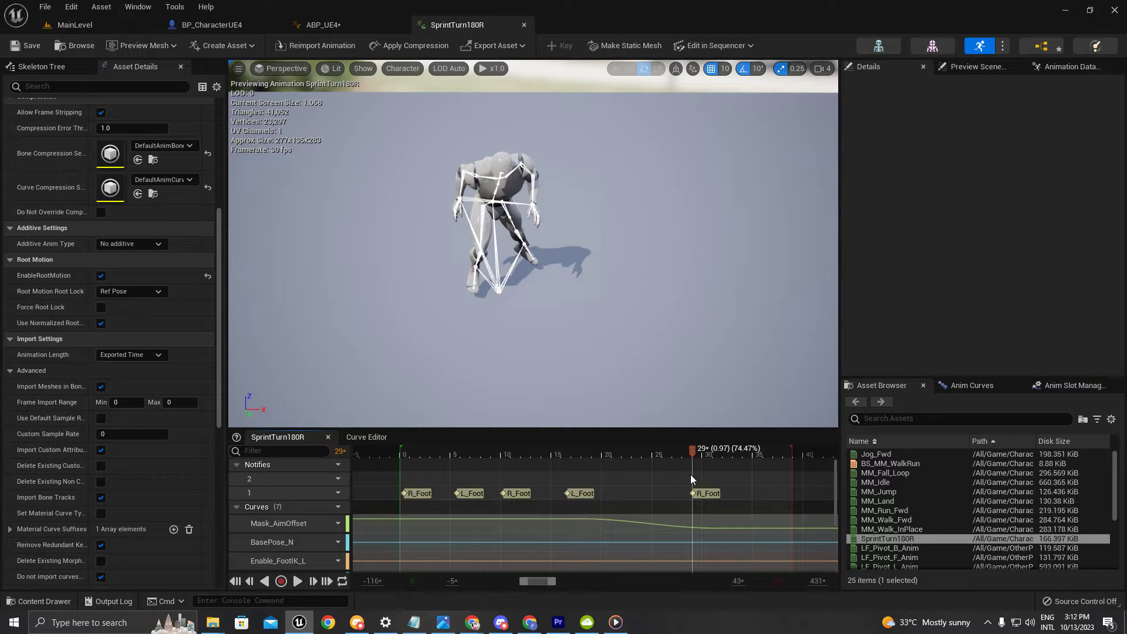
{"action": "right_click", "coordinate": [690, 474]}
{"action": "mouse_move", "coordinate": [707, 502]}
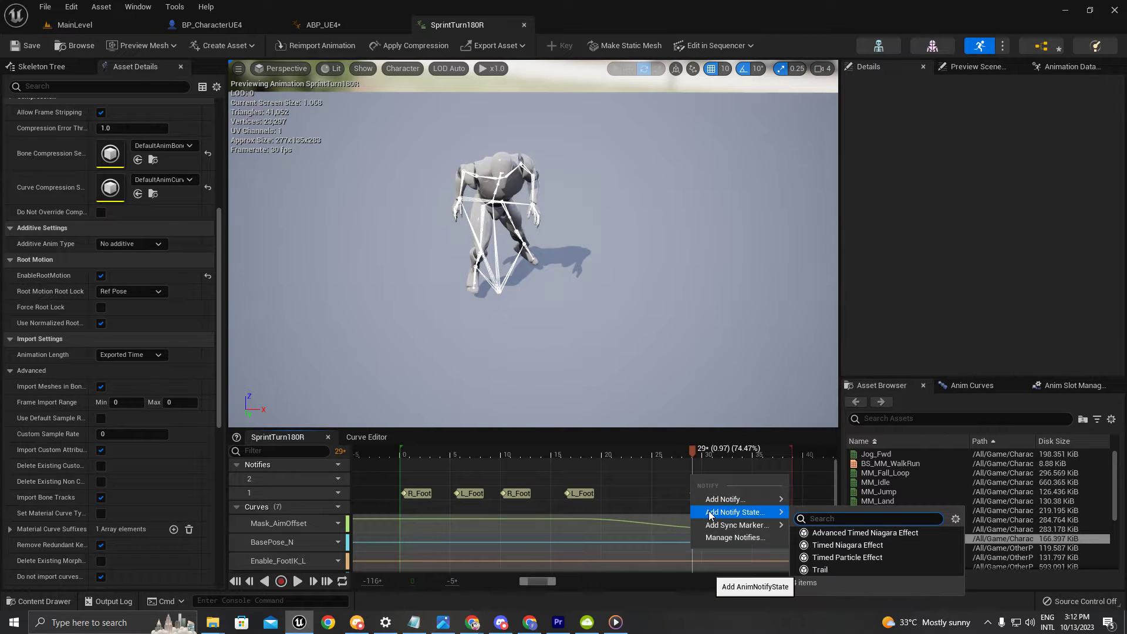
{"action": "left_click", "coordinate": [827, 447]}
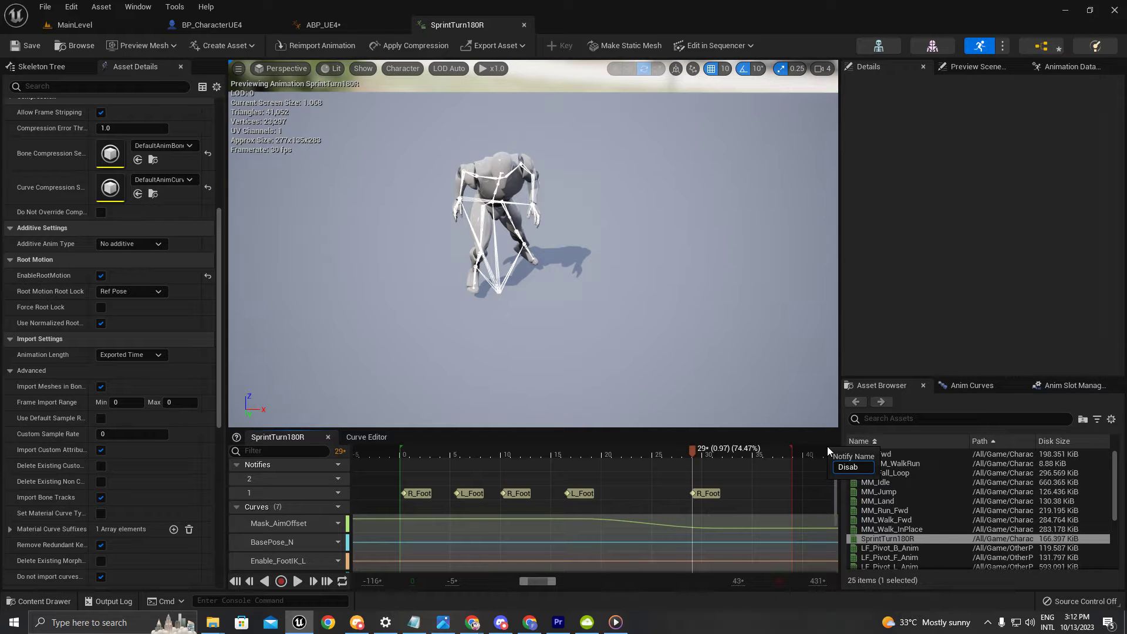
{"action": "type", "text": "DisableRM"}
{"action": "key", "text": "Return"}
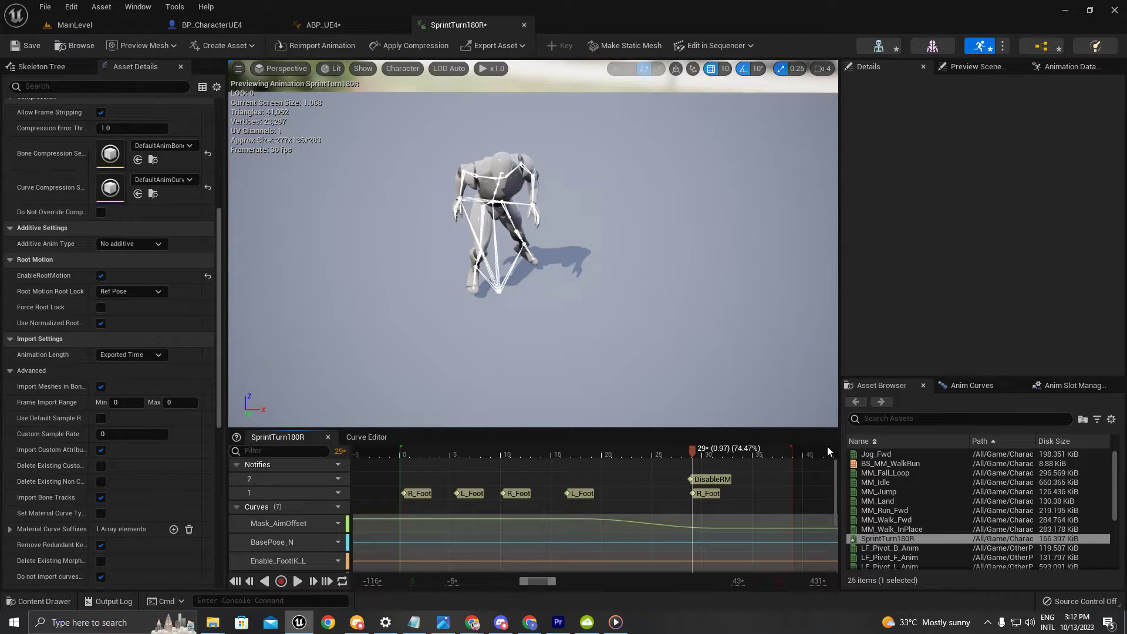
Shift the DisableRM notify slightly along its track to about frame 30 and save the animation
{"action": "left_click", "coordinate": [650, 456]}
{"action": "left_click_drag", "start_coordinate": [650, 456], "coordinate": [694, 453]}
{"action": "left_click", "coordinate": [38, 47]}
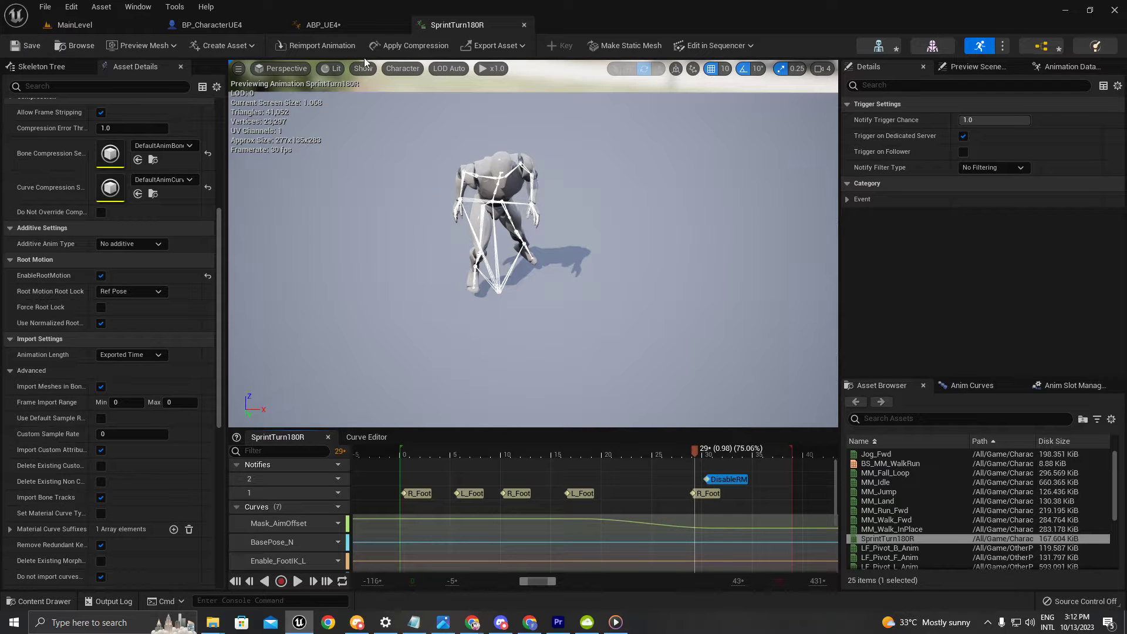
Add the AnimNotify_DisableRM event to the ABP_UE4 Event Graph below the AnimNotify_EnableRMStartTurn event
{"action": "left_click", "coordinate": [332, 31]}
{"action": "scroll", "coordinate": [677, 261], "scroll_direction": "down", "scroll_amount": 3}
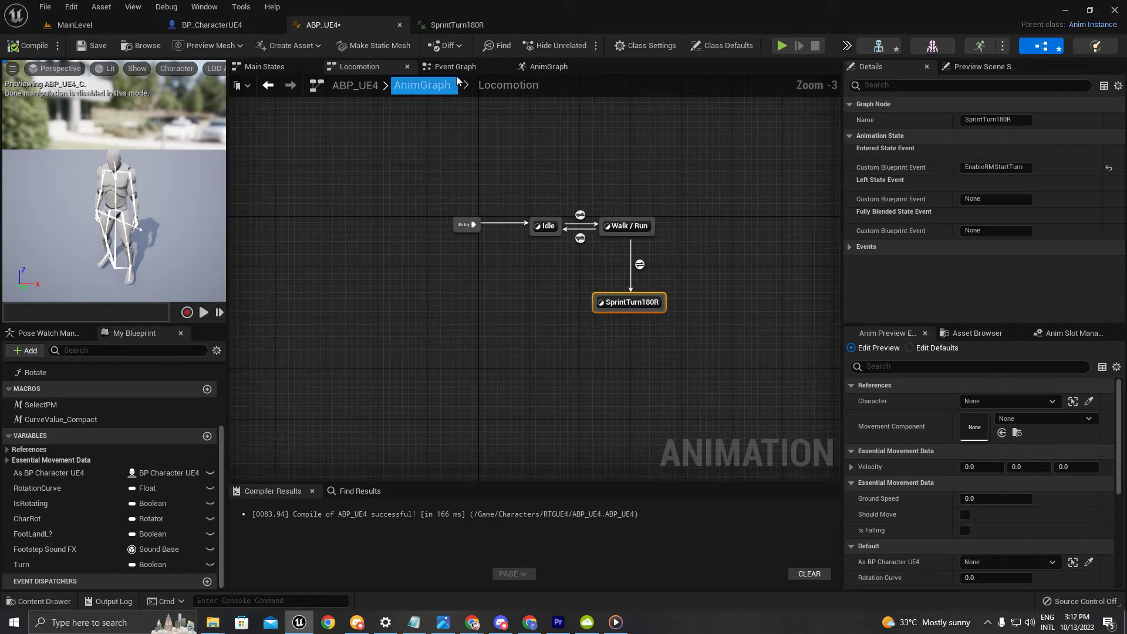
{"action": "left_click", "coordinate": [499, 66]}
{"action": "left_click", "coordinate": [536, 68]}
{"action": "left_click", "coordinate": [469, 66]}
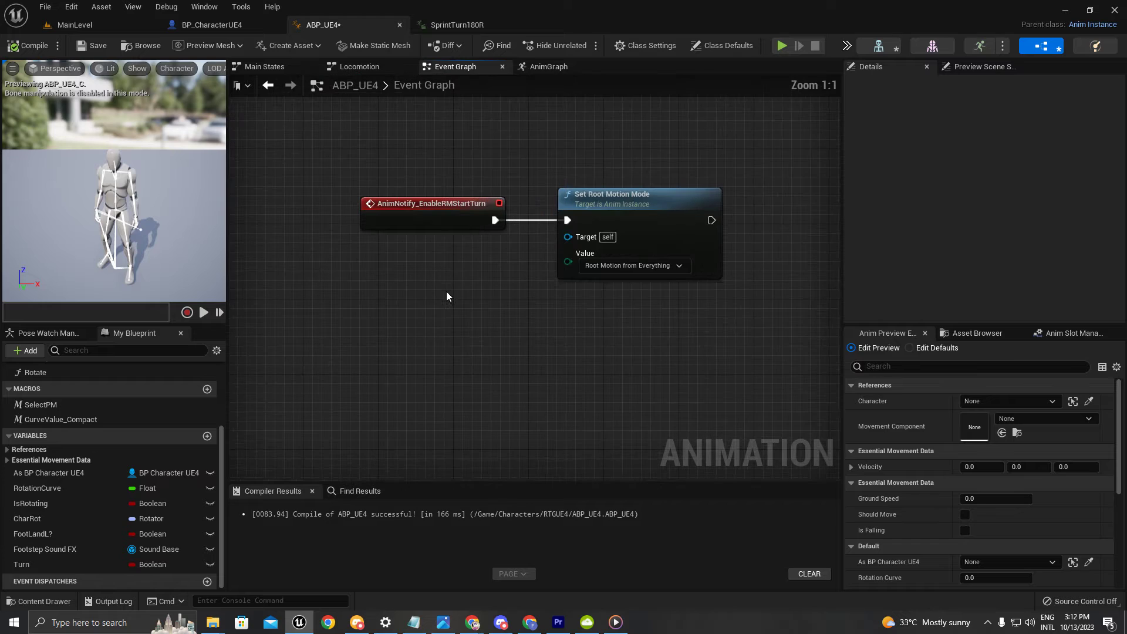
{"action": "left_click", "coordinate": [480, 27]}
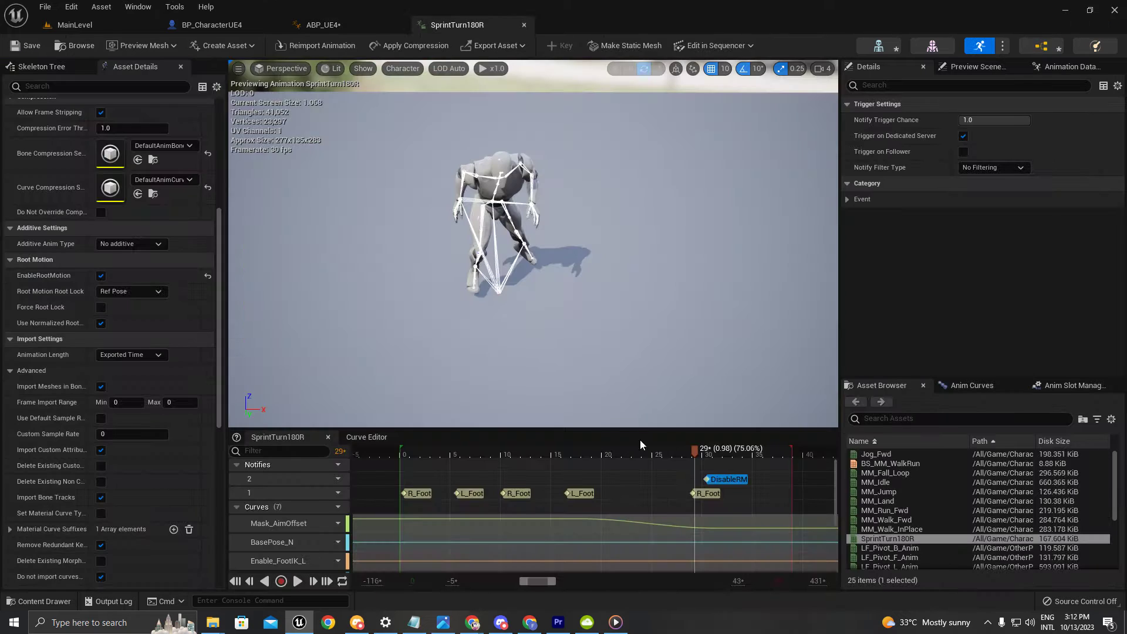
{"action": "left_click", "coordinate": [329, 25]}
{"action": "right_click", "coordinate": [468, 337]}
{"action": "type", "text": "disab"}
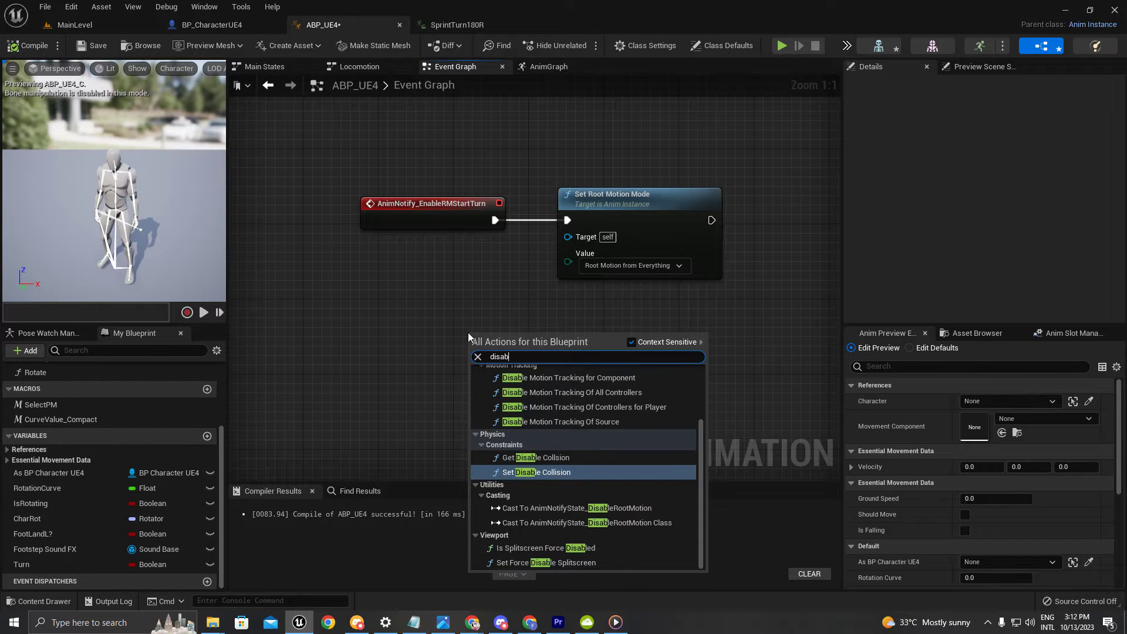
{"action": "type", "text": "lerm"}
{"action": "key", "text": "Return"}
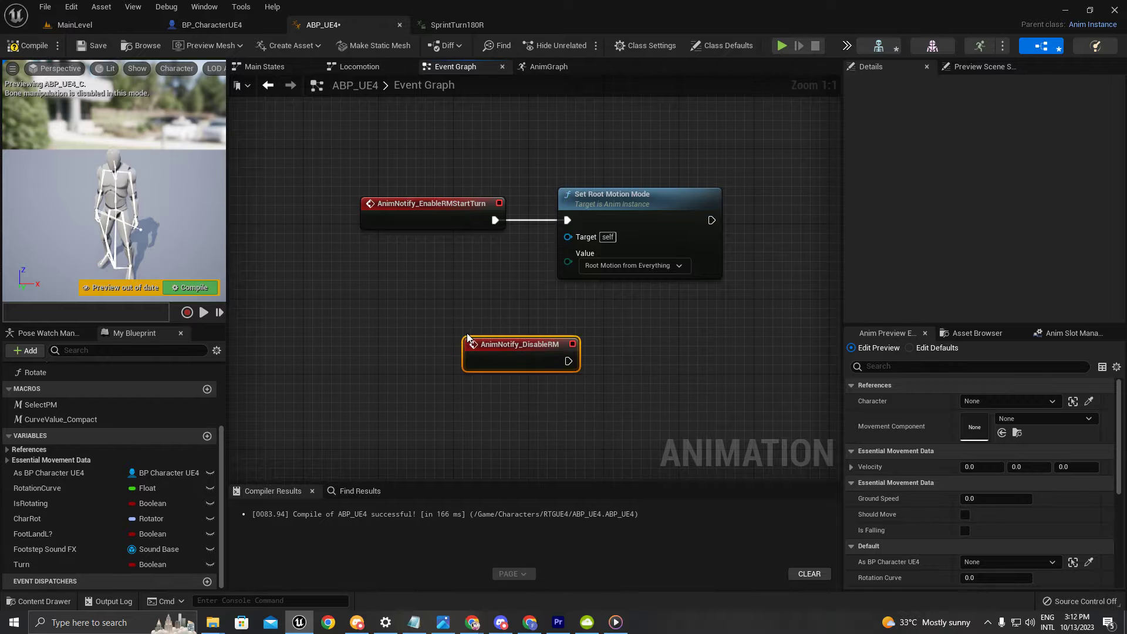
Duplicate the Set Root Motion Mode node and connect the copy to the AnimNotify_DisableRM event's execution output
{"action": "left_click", "coordinate": [649, 300]}
{"action": "left_click", "coordinate": [682, 231]}
{"action": "key", "text": "ctrl+c"}
{"action": "key", "text": "ctrl+v"}
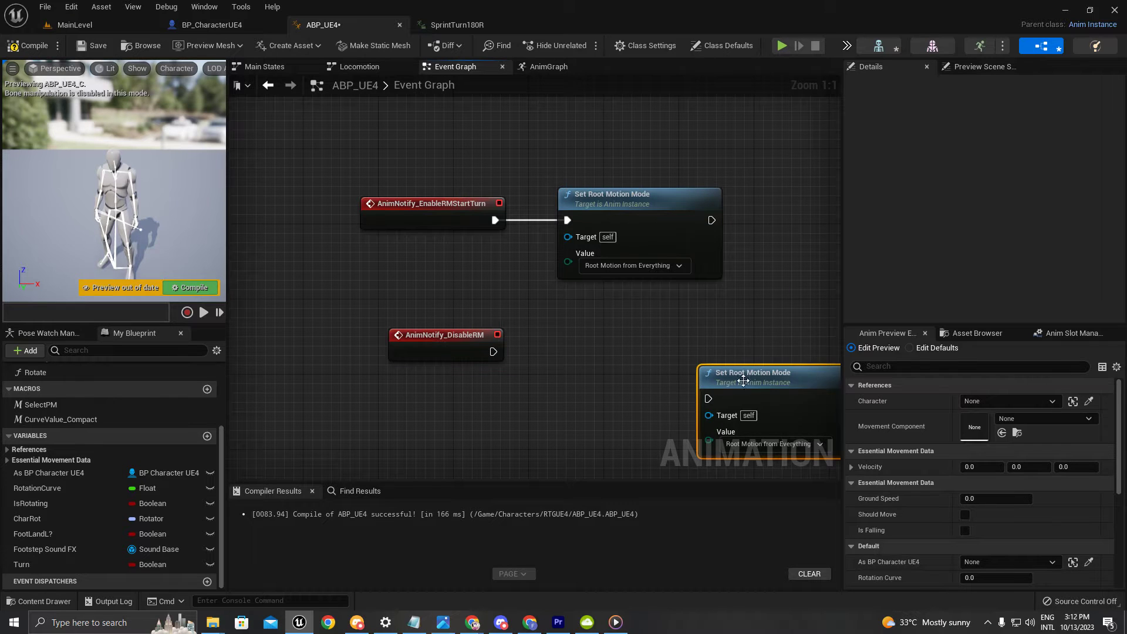
{"action": "left_click_drag", "start_coordinate": [739, 378], "coordinate": [693, 341]}
{"action": "left_click_drag", "start_coordinate": [491, 353], "coordinate": [661, 360]}
{"action": "key", "text": "Home"}
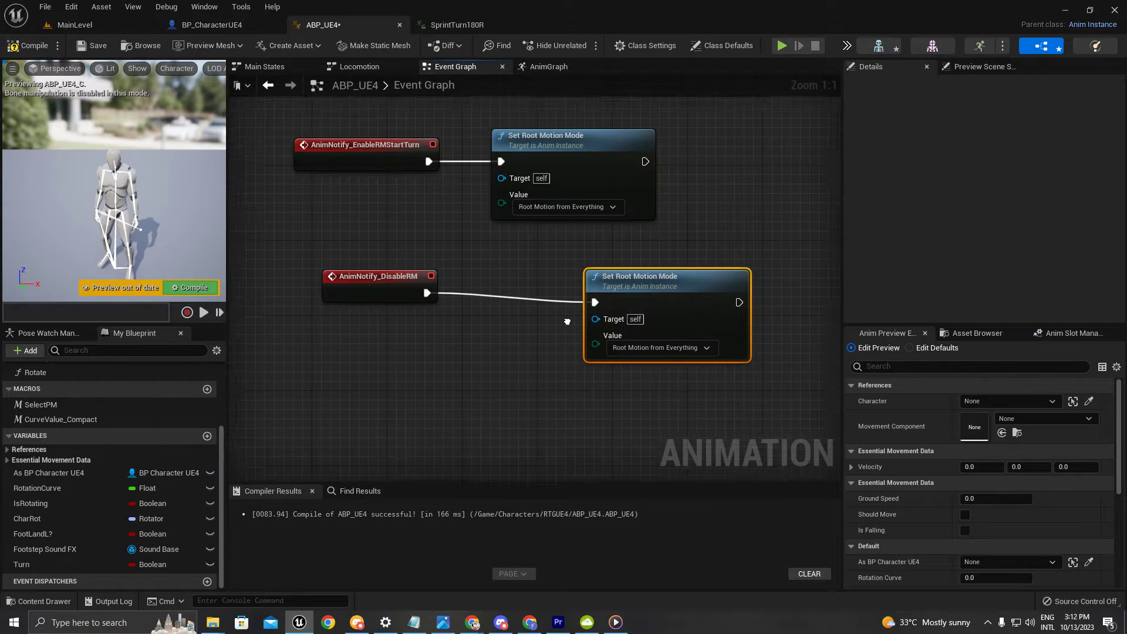
Set the copied Set Root Motion Mode node's value to Ignore Root Motion, align the AnimNotify_DisableRM event with it and compile
{"action": "left_click", "coordinate": [680, 342]}
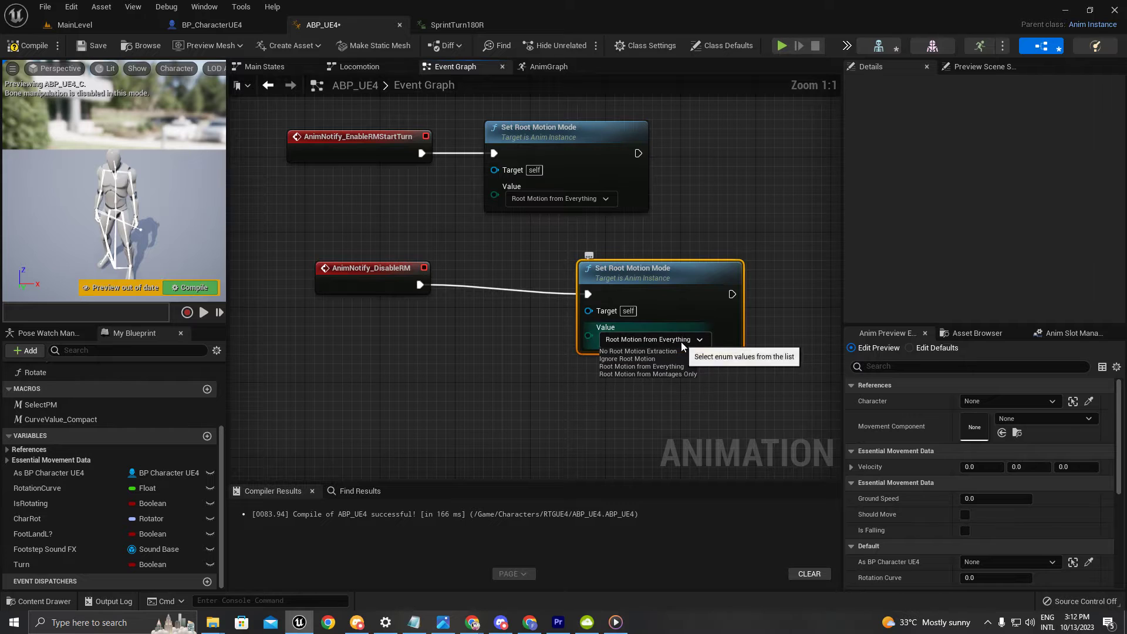
{"action": "left_click", "coordinate": [623, 359]}
{"action": "left_click_drag", "start_coordinate": [376, 268], "coordinate": [414, 278]}
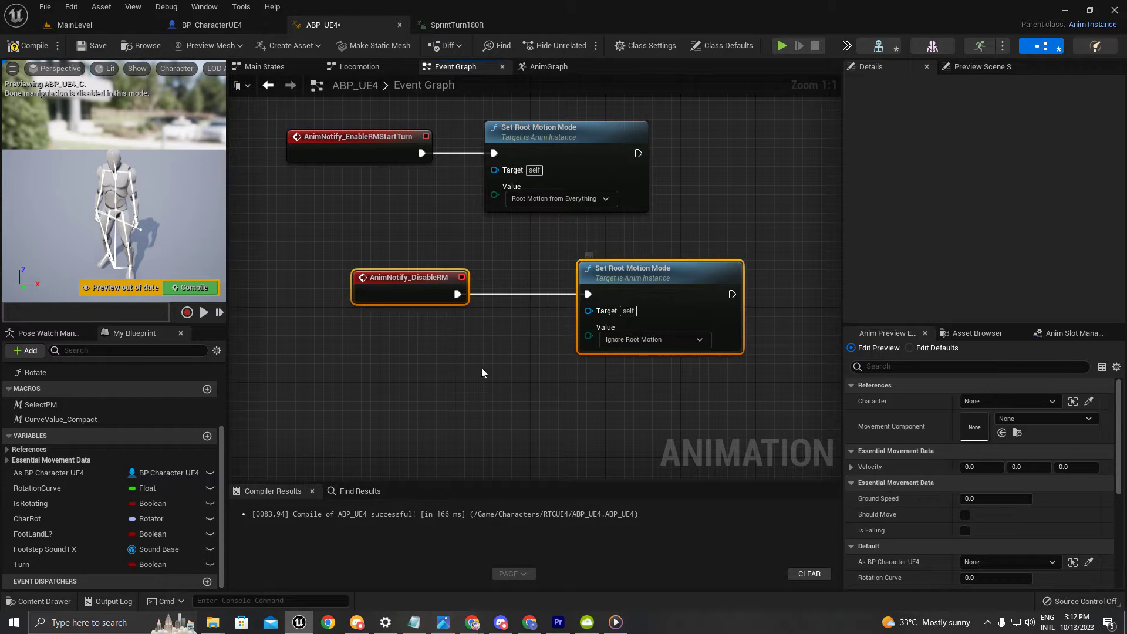
{"action": "left_click", "coordinate": [481, 368]}
{"action": "left_click", "coordinate": [186, 289]}
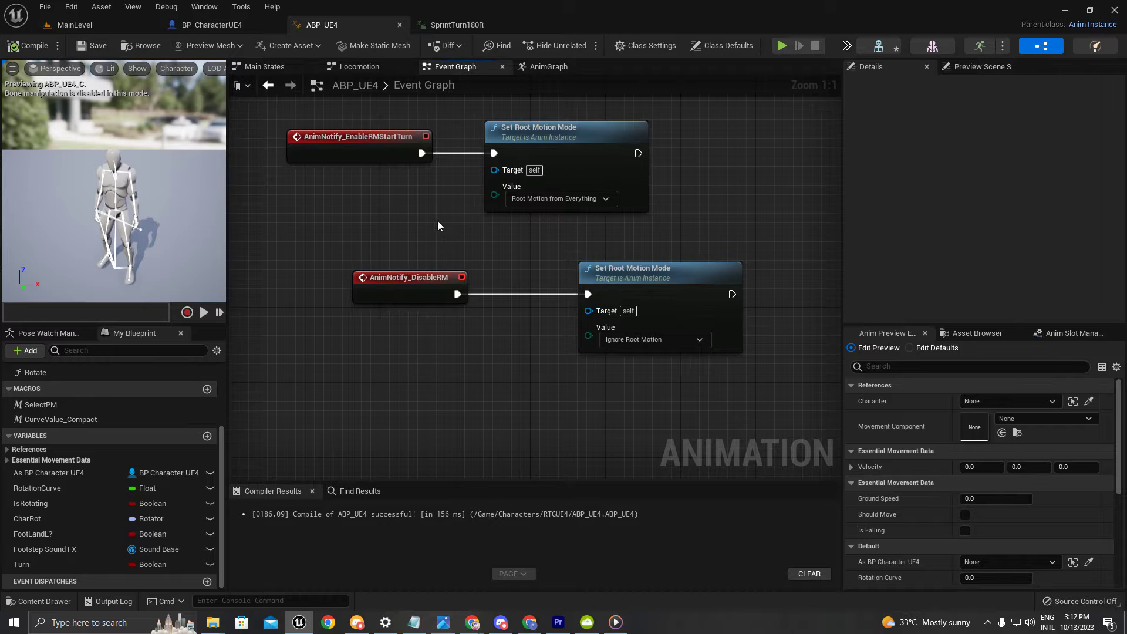
Move the AnimNotify_EnableRMStartTurn event and its Set Root Motion Mode node farther above the AnimNotify_DisableRM nodes
{"action": "scroll", "coordinate": [521, 206], "scroll_direction": "down", "scroll_amount": 4}
{"action": "scroll", "coordinate": [521, 206], "scroll_direction": "up", "scroll_amount": 3}
{"action": "left_click_drag", "start_coordinate": [448, 168], "coordinate": [734, 293]}
{"action": "left_click_drag", "start_coordinate": [672, 229], "coordinate": [704, 174]}
{"action": "scroll", "coordinate": [672, 229], "scroll_direction": "up", "scroll_amount": 1}
{"action": "right_click_drag", "start_coordinate": [663, 183], "coordinate": [547, 205]}
{"action": "scroll", "coordinate": [535, 201], "scroll_direction": "down", "scroll_amount": 3}
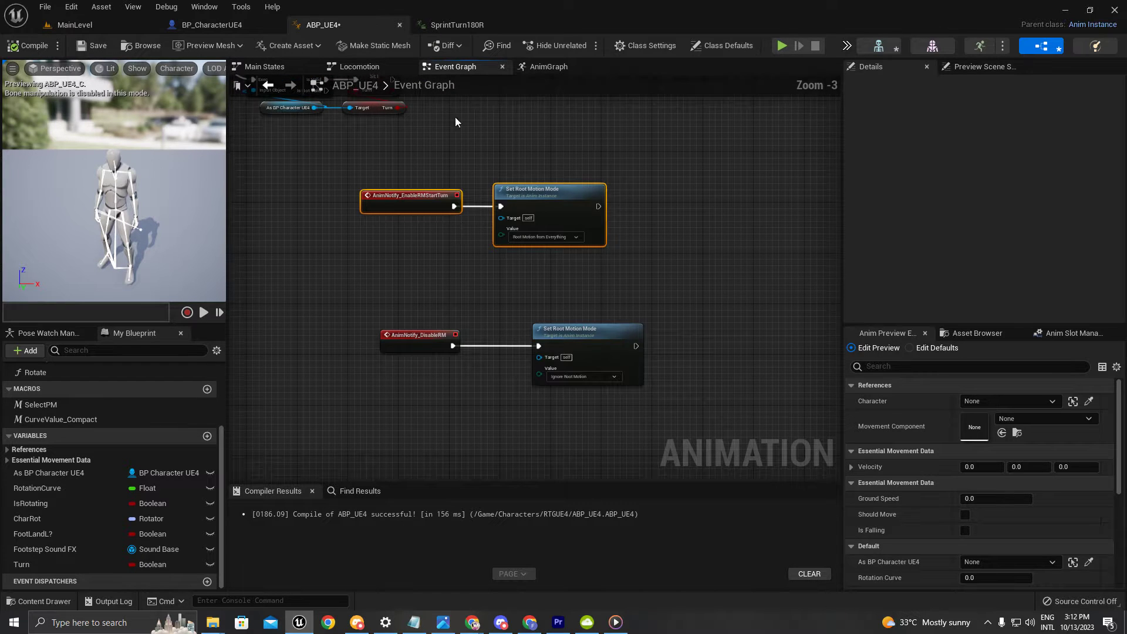
Play the level and run the character in all directions to test the sprint turn, then stop the preview
{"action": "left_click", "coordinate": [556, 69]}
{"action": "scroll", "coordinate": [606, 241], "scroll_direction": "up", "scroll_amount": 3}
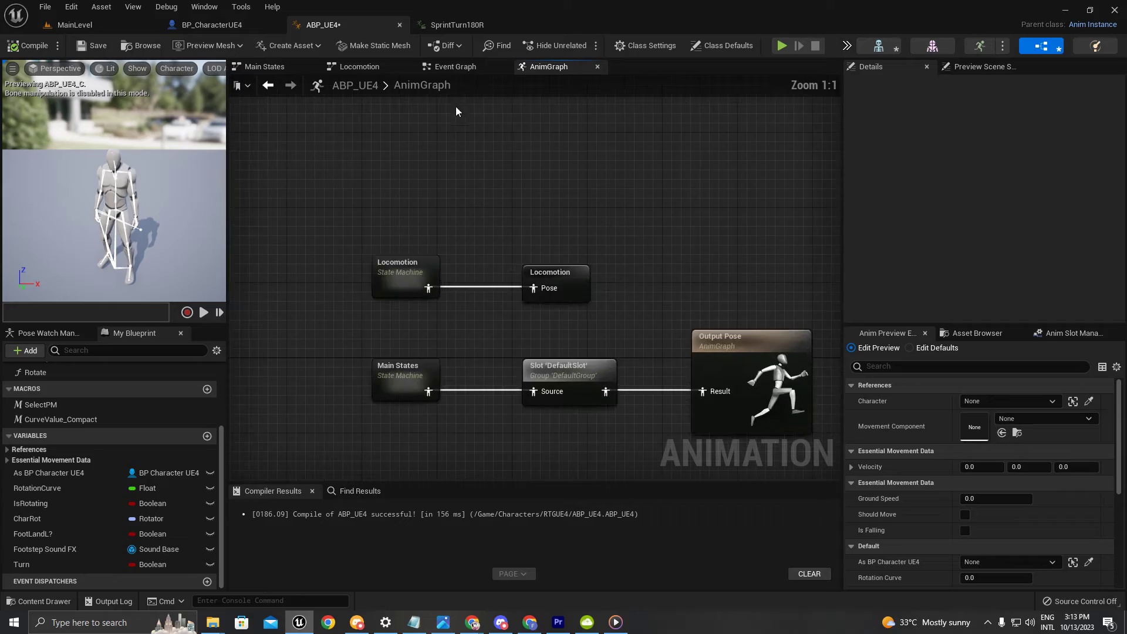
{"action": "left_click", "coordinate": [455, 67]}
{"action": "left_click", "coordinate": [781, 46]}
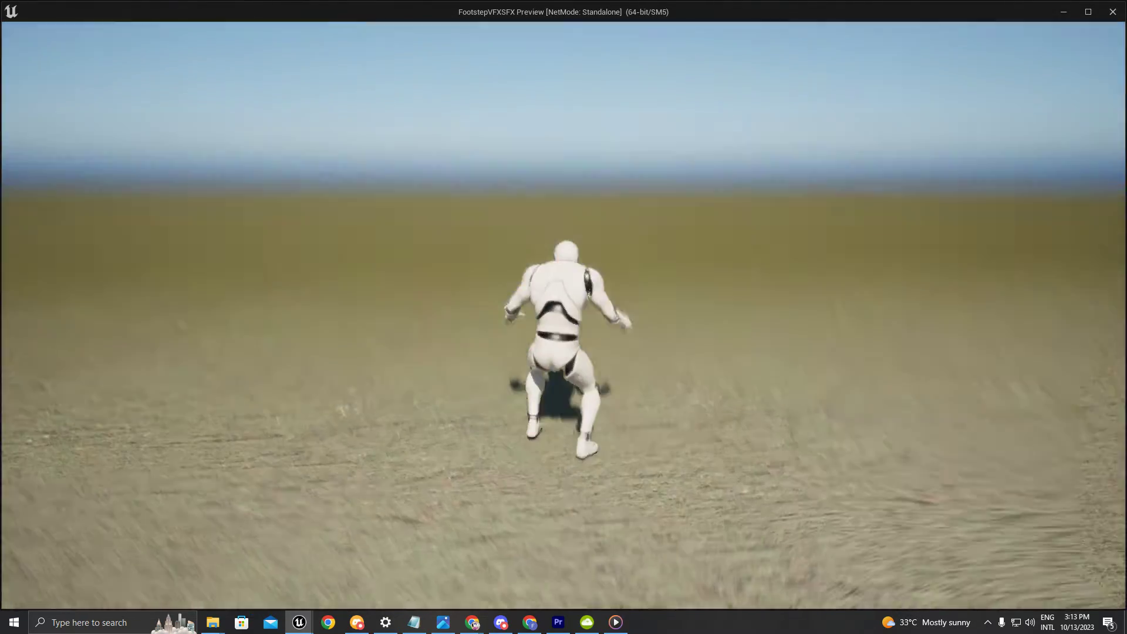
{"action": "key", "text": "s"}
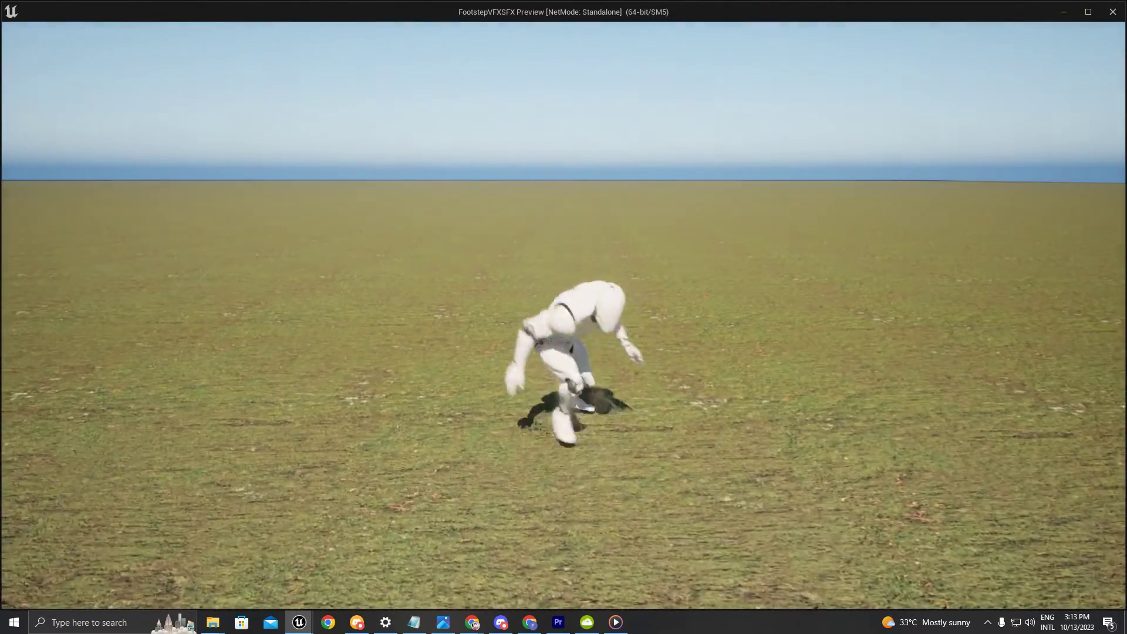
{"action": "key", "text": "w"}
{"action": "key", "text": "a"}
{"action": "key", "text": "d"}
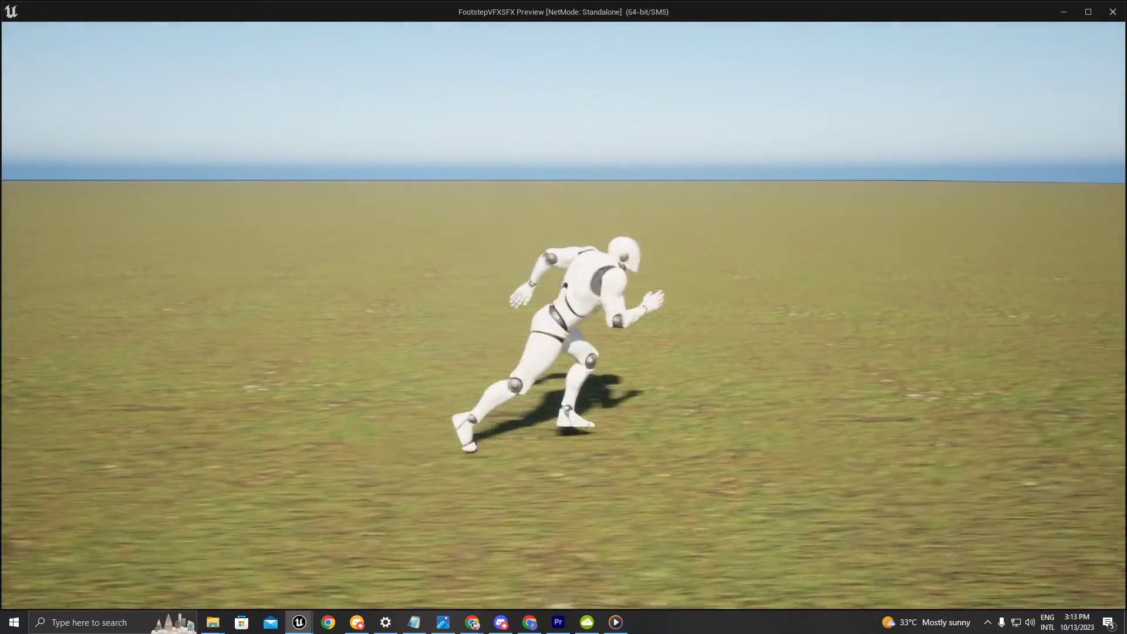
{"action": "key", "text": "s"}
{"action": "key", "text": "a"}
{"action": "key", "text": "d"}
{"action": "key", "text": "w"}
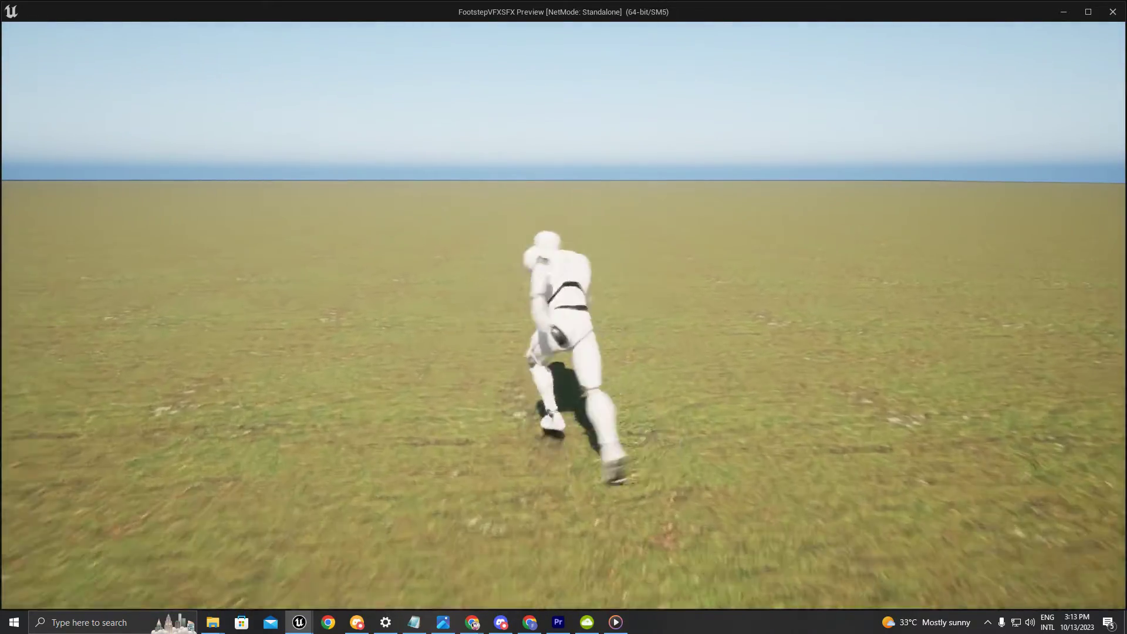
{"action": "key", "text": "d"}
{"action": "key", "text": "s"}
{"action": "key", "text": "w"}
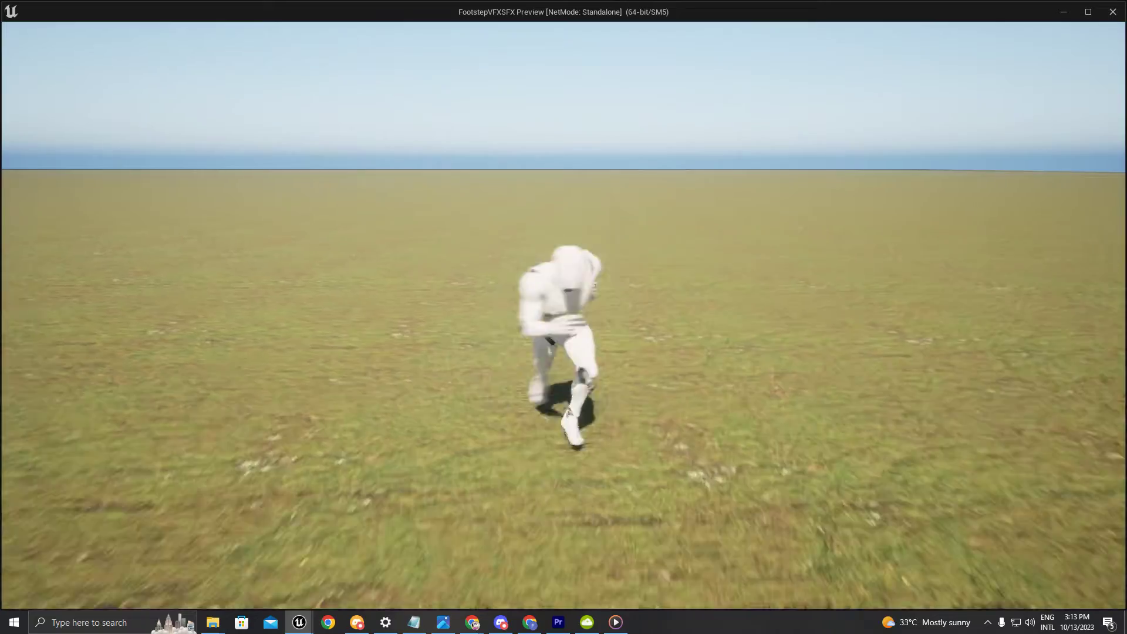
{"action": "key", "text": "d"}
{"action": "key", "text": "a"}
{"action": "key", "text": "s"}
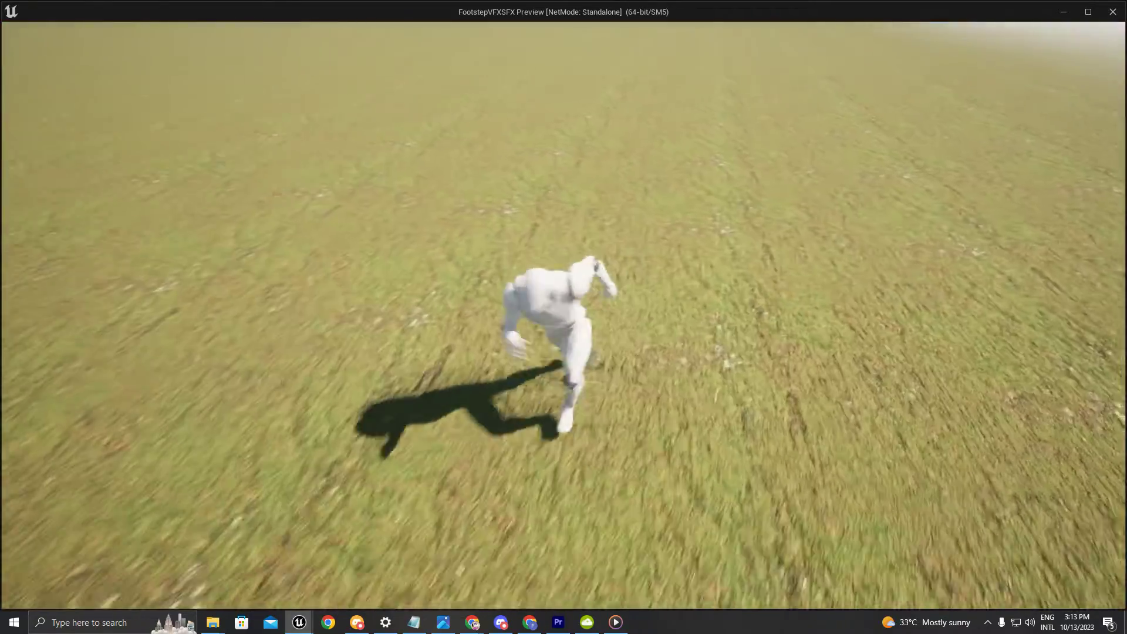
{"action": "key", "text": "w"}
{"action": "key", "text": "d"}
{"action": "key", "text": "a"}
{"action": "key", "text": "w"}
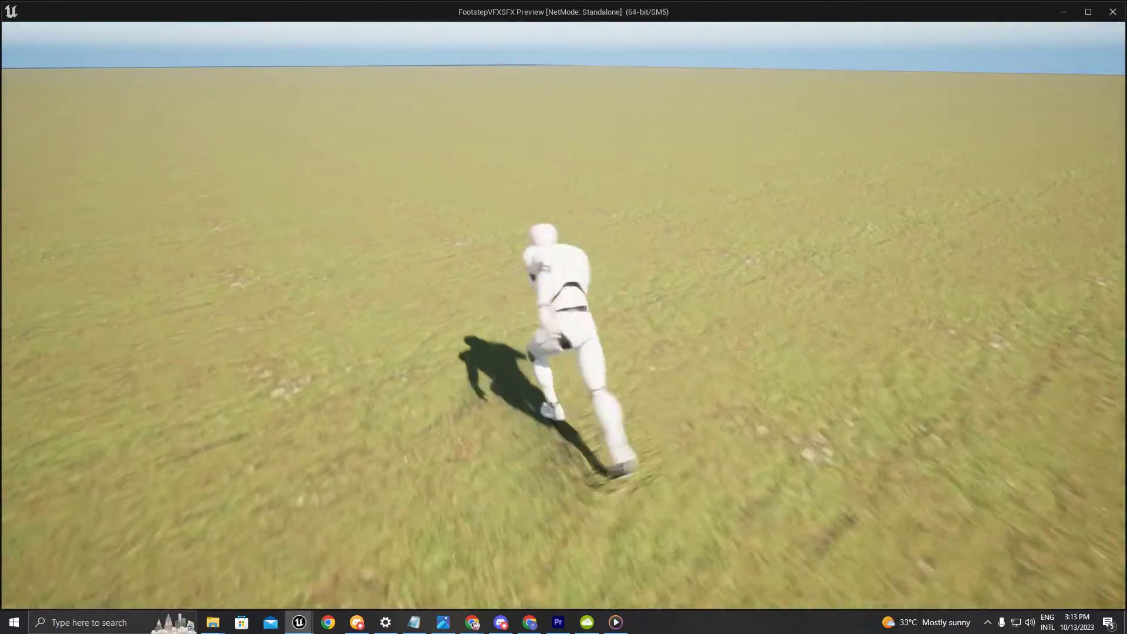
{"action": "key", "text": "Escape"}
{"action": "key", "text": "Escape"}
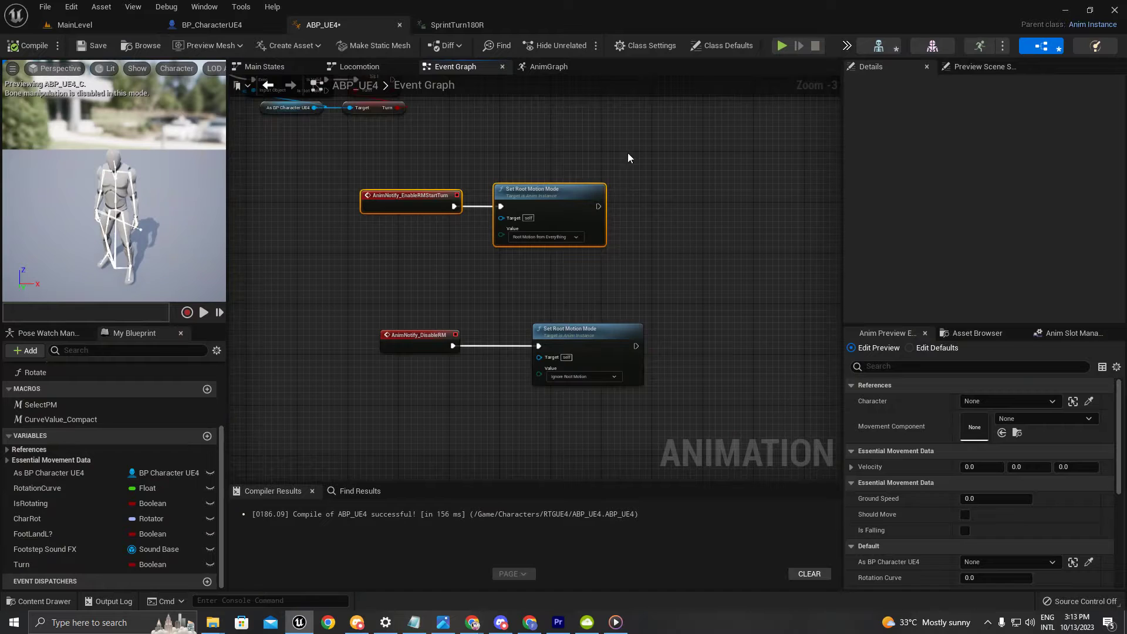
Return to the SprintTurn180R animation and scrub from about frame 2 to frame 26 to examine the turn's motion
{"action": "left_click", "coordinate": [451, 26]}
{"action": "scroll", "coordinate": [648, 376], "scroll_direction": "down", "scroll_amount": 3}
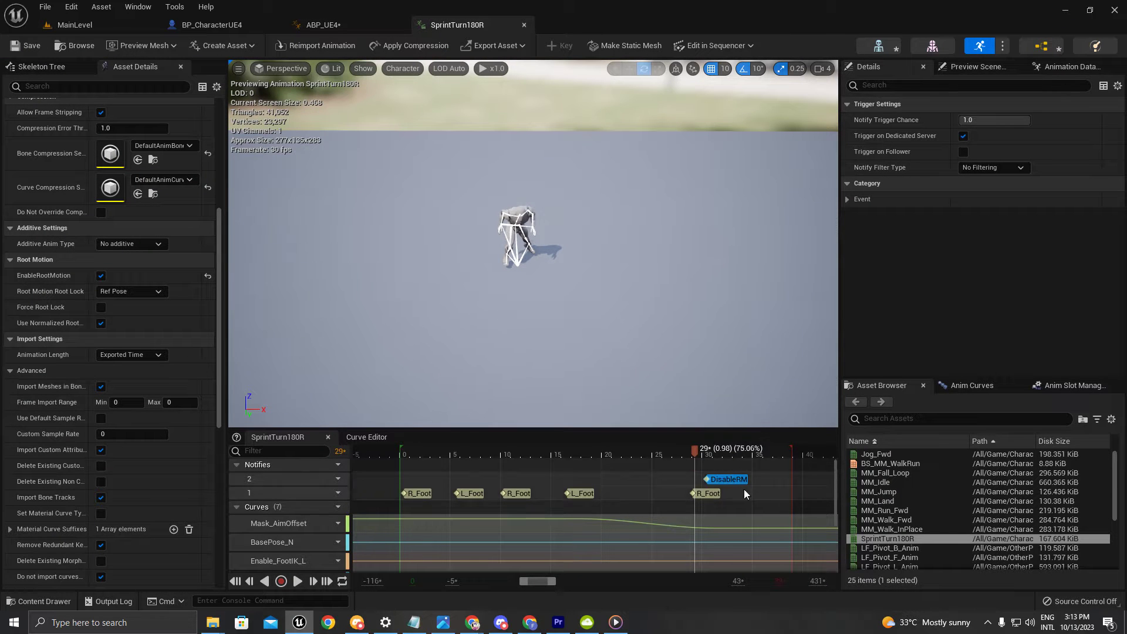
{"action": "left_click_drag", "start_coordinate": [694, 453], "coordinate": [423, 466]}
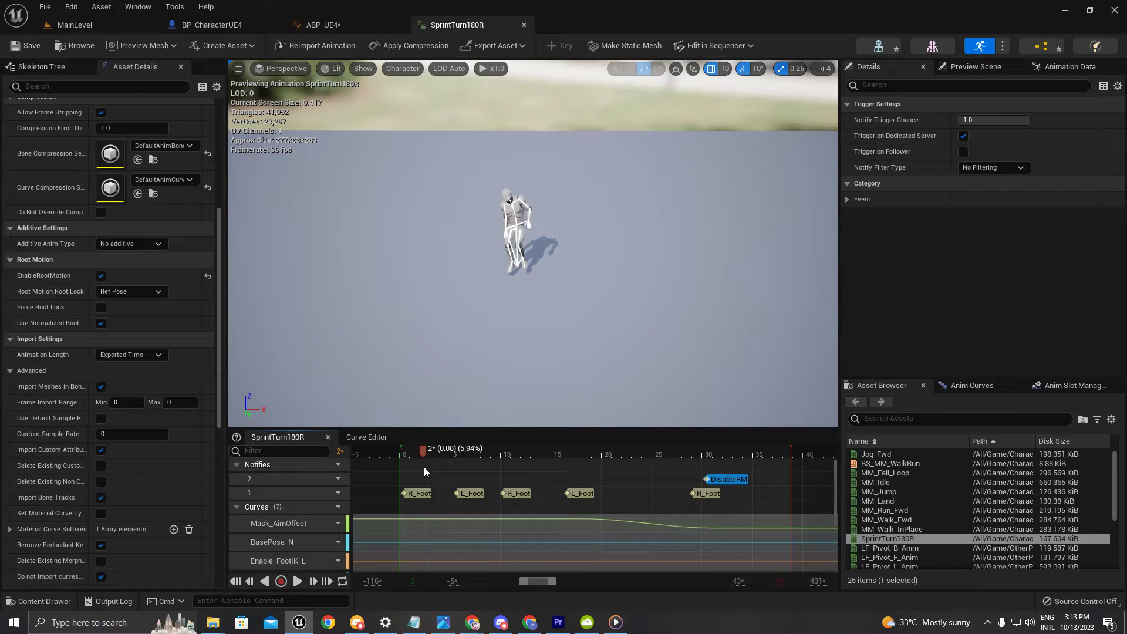
{"action": "left_click_drag", "start_coordinate": [424, 466], "coordinate": [612, 459]}
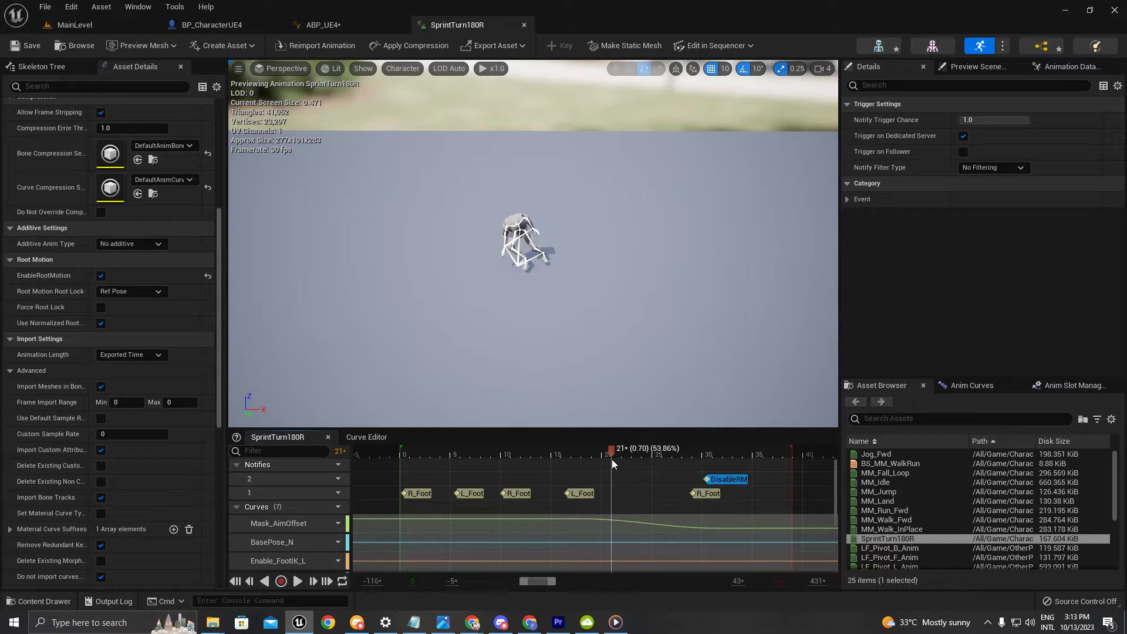
{"action": "left_click_drag", "start_coordinate": [611, 459], "coordinate": [662, 508]}
Add a new curve named TurnEnd to the SprintTurn180R animation and open it for editing
{"action": "scroll", "coordinate": [673, 510], "scroll_direction": "down", "scroll_amount": 2}
{"action": "scroll", "coordinate": [674, 511], "scroll_direction": "down", "scroll_amount": 2}
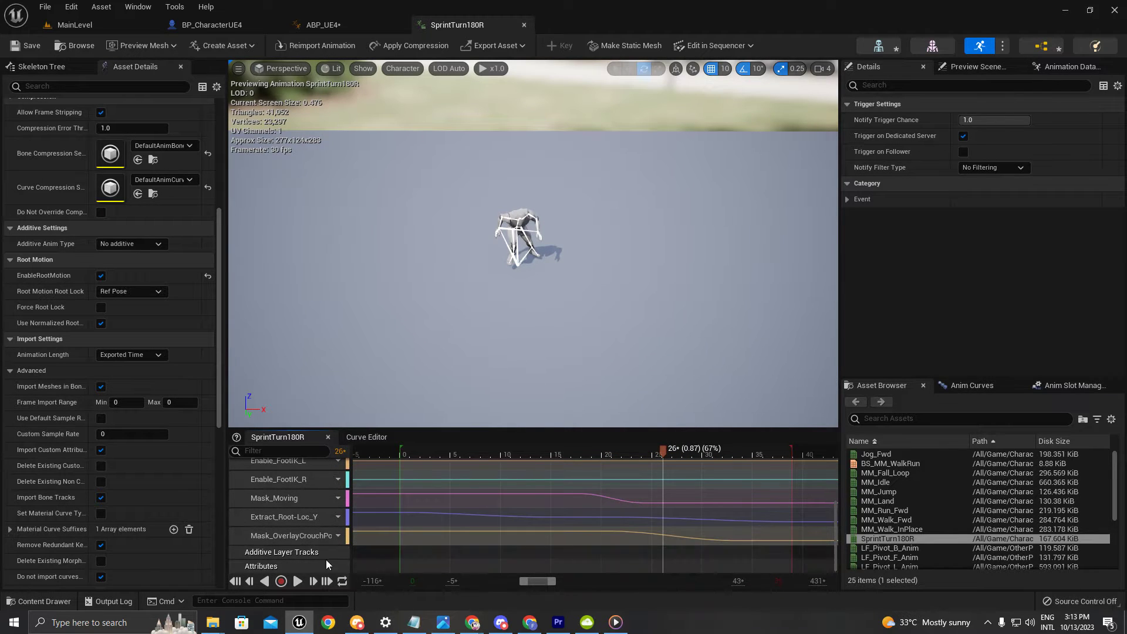
{"action": "scroll", "coordinate": [327, 516], "scroll_direction": "up", "scroll_amount": 4}
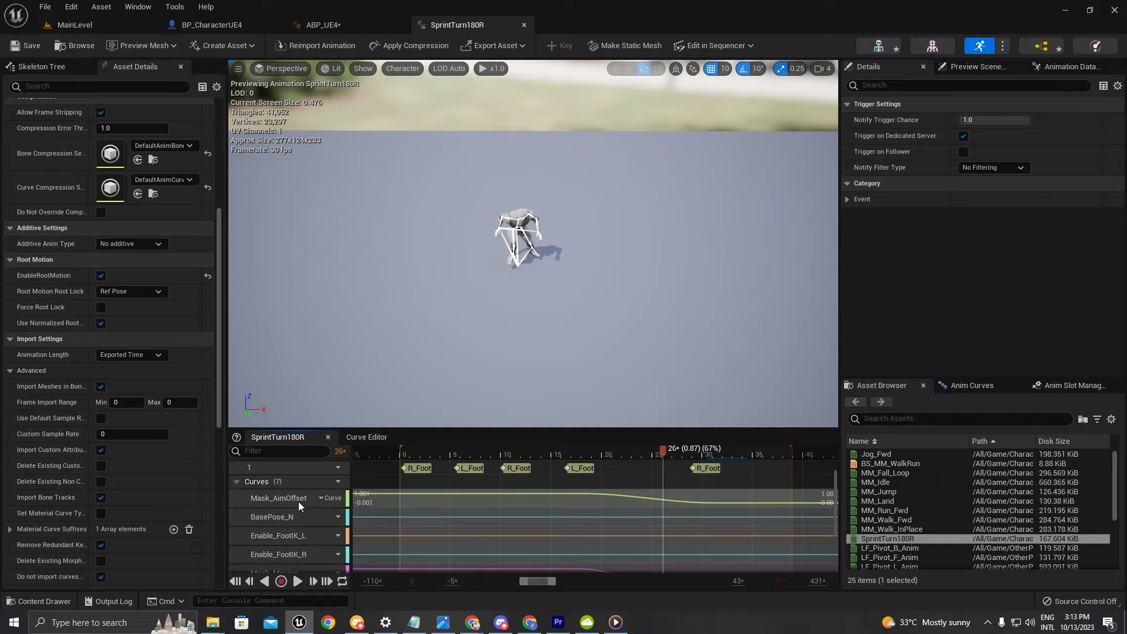
{"action": "left_click", "coordinate": [332, 481]}
{"action": "mouse_move", "coordinate": [387, 512]}
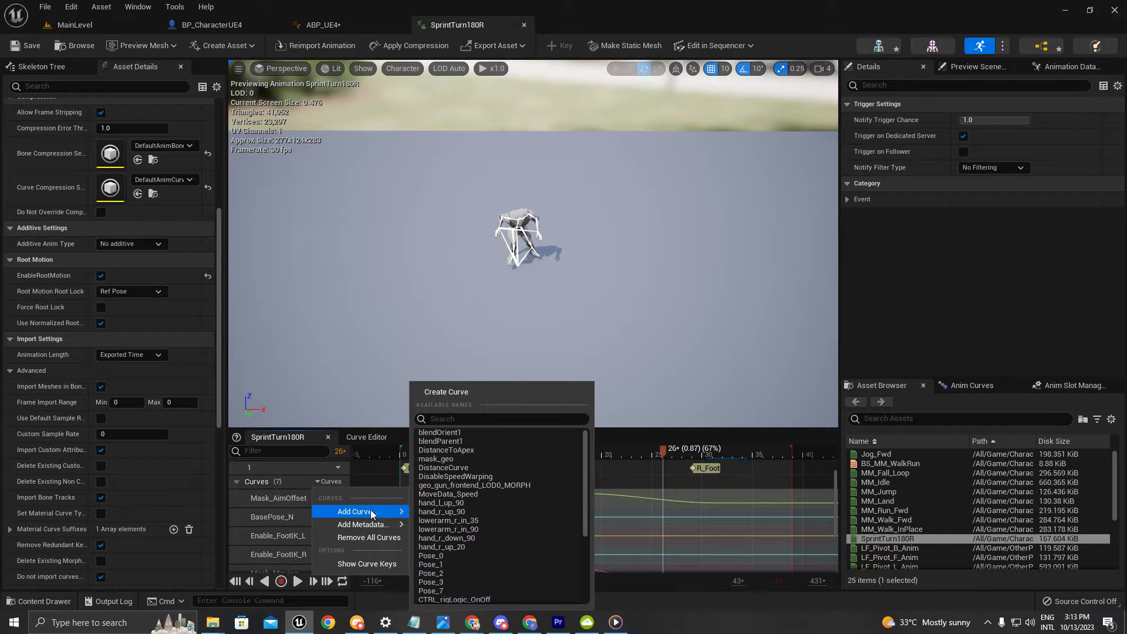
{"action": "left_click", "coordinate": [467, 392]}
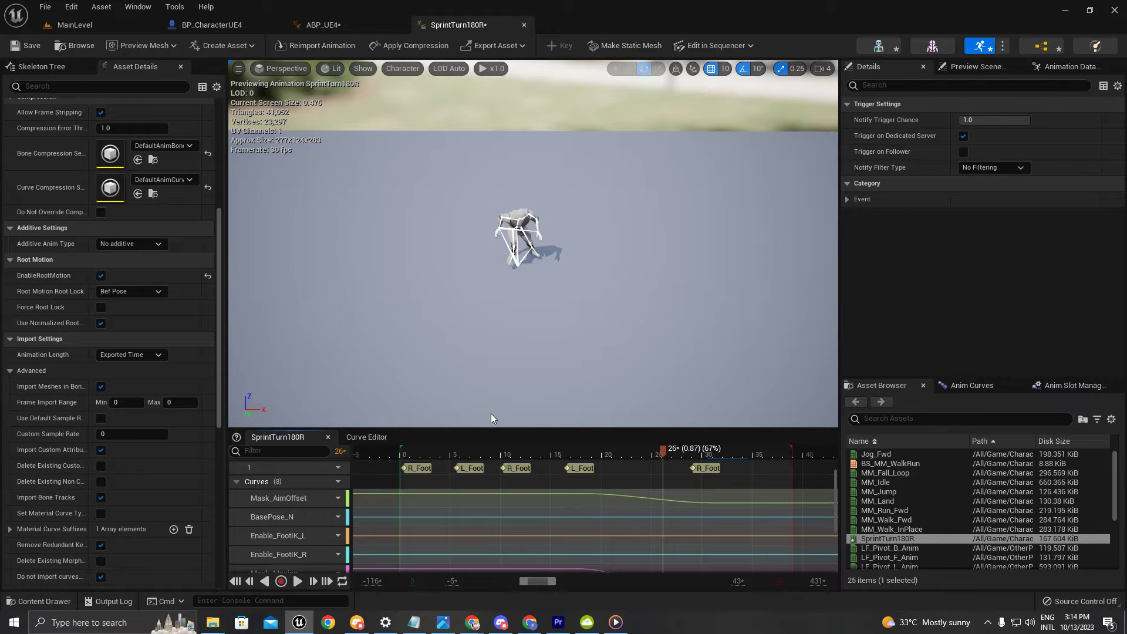
{"action": "scroll", "coordinate": [560, 522], "scroll_direction": "down", "scroll_amount": 5}
{"action": "double_click", "coordinate": [396, 542]}
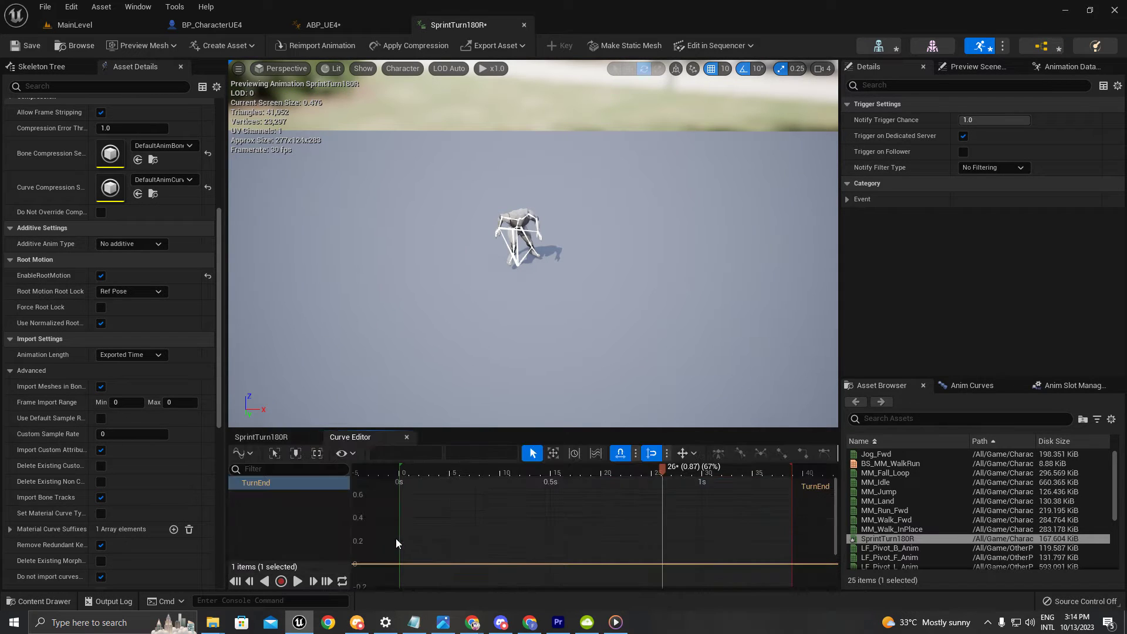
Add a key to the TurnEnd curve at 0.9 s, about frame 27, and set its value to 1
{"action": "mouse_move", "coordinate": [421, 562]}
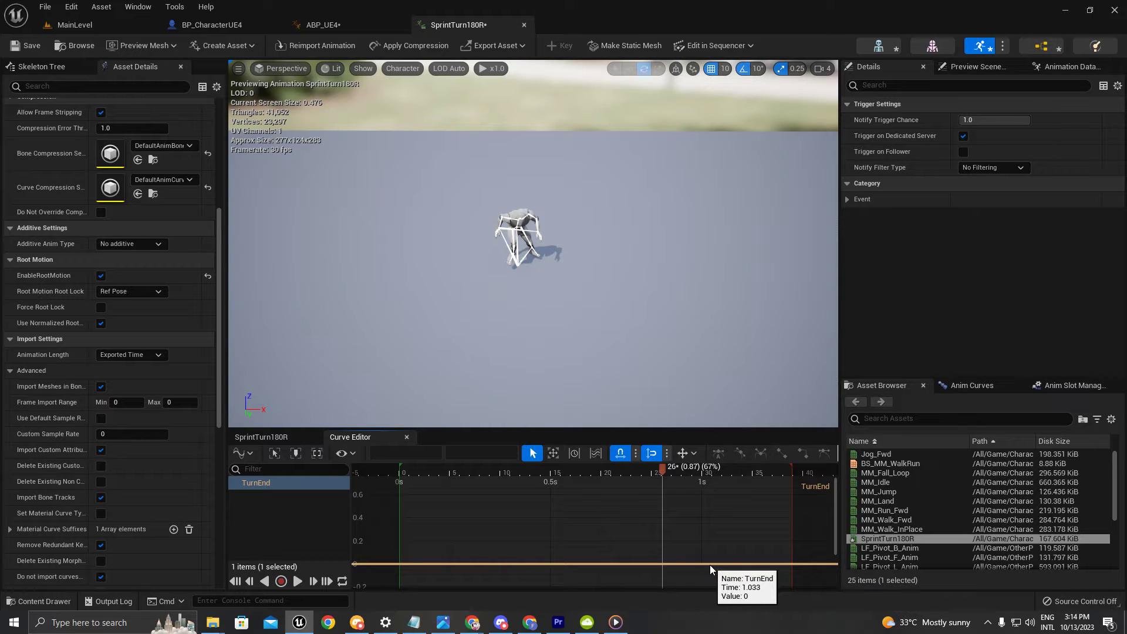
{"action": "left_click_drag", "start_coordinate": [661, 470], "coordinate": [674, 497]}
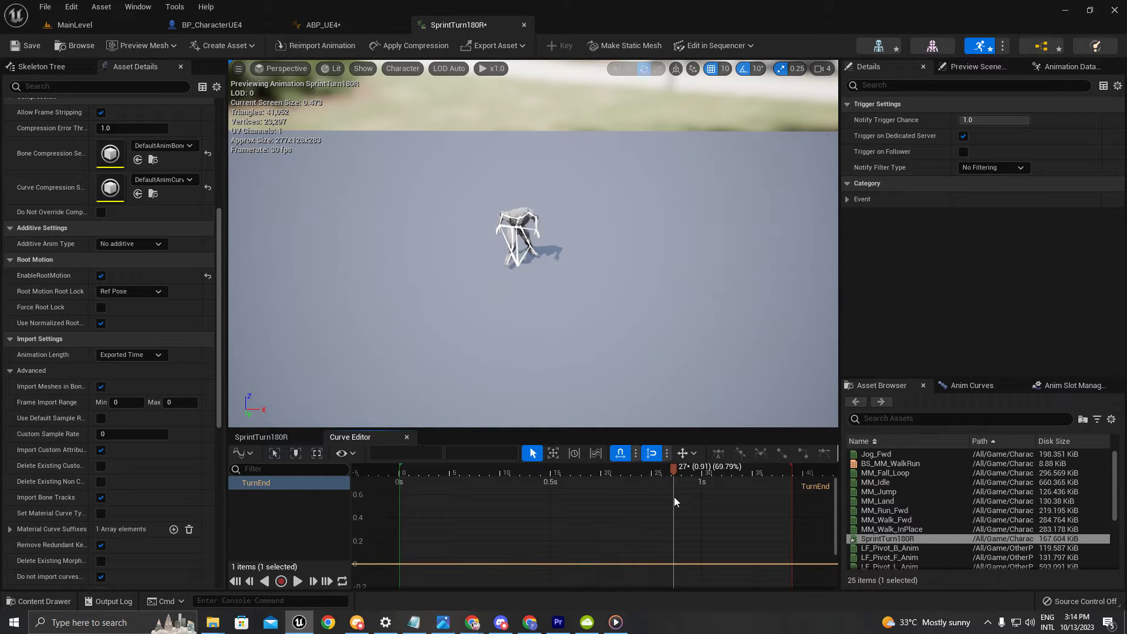
{"action": "mouse_move", "coordinate": [727, 565]}
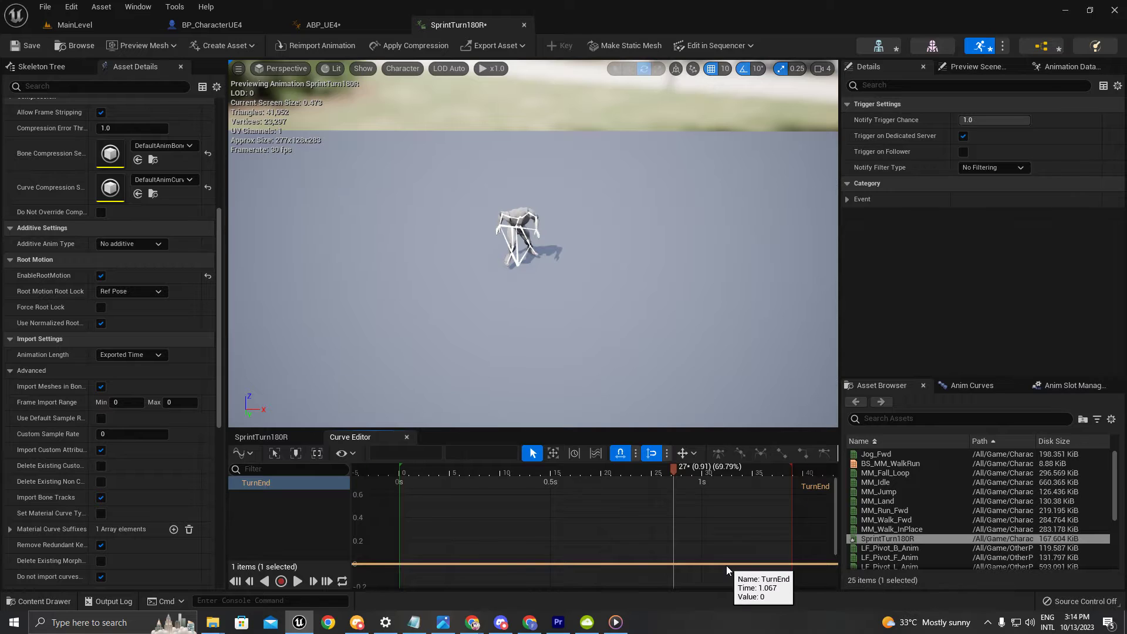
{"action": "scroll", "coordinate": [727, 565], "scroll_direction": "up", "scroll_amount": 2}
{"action": "scroll", "coordinate": [724, 565], "scroll_direction": "down", "scroll_amount": 2}
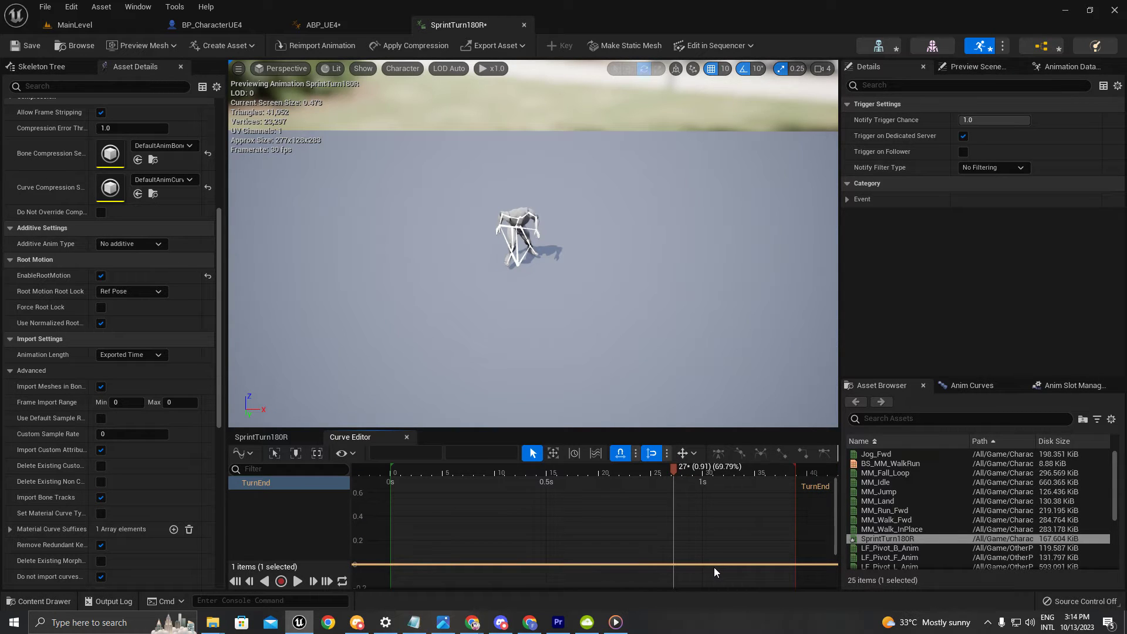
{"action": "mouse_move", "coordinate": [666, 467]}
{"action": "left_mouse_down"}
{"action": "mouse_move", "coordinate": [657, 467]}
{"action": "mouse_move", "coordinate": [763, 467]}
{"action": "mouse_move", "coordinate": [636, 475]}
{"action": "mouse_move", "coordinate": [705, 484]}
{"action": "mouse_move", "coordinate": [672, 488]}
{"action": "left_mouse_up"}
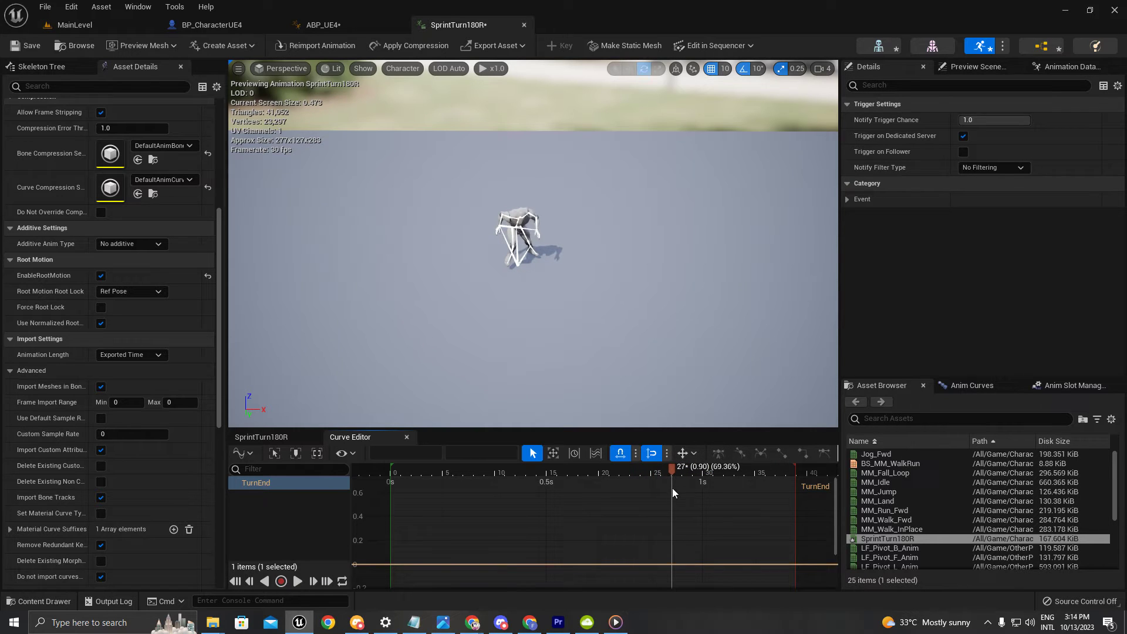
{"action": "middle_click", "coordinate": [670, 556]}
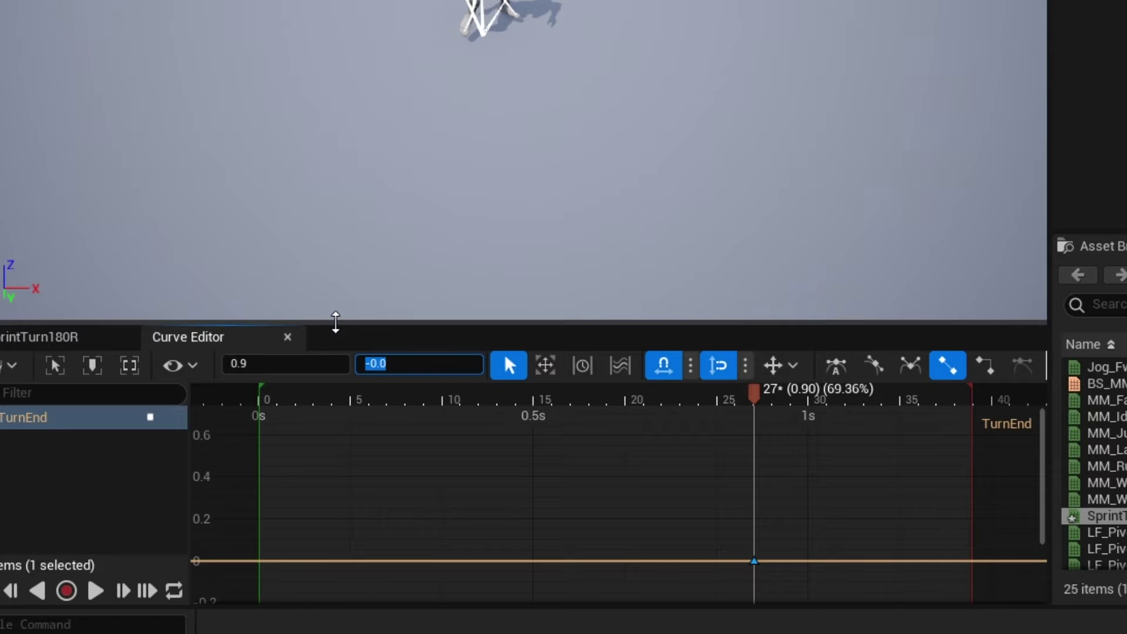
{"action": "type", "text": "1"}
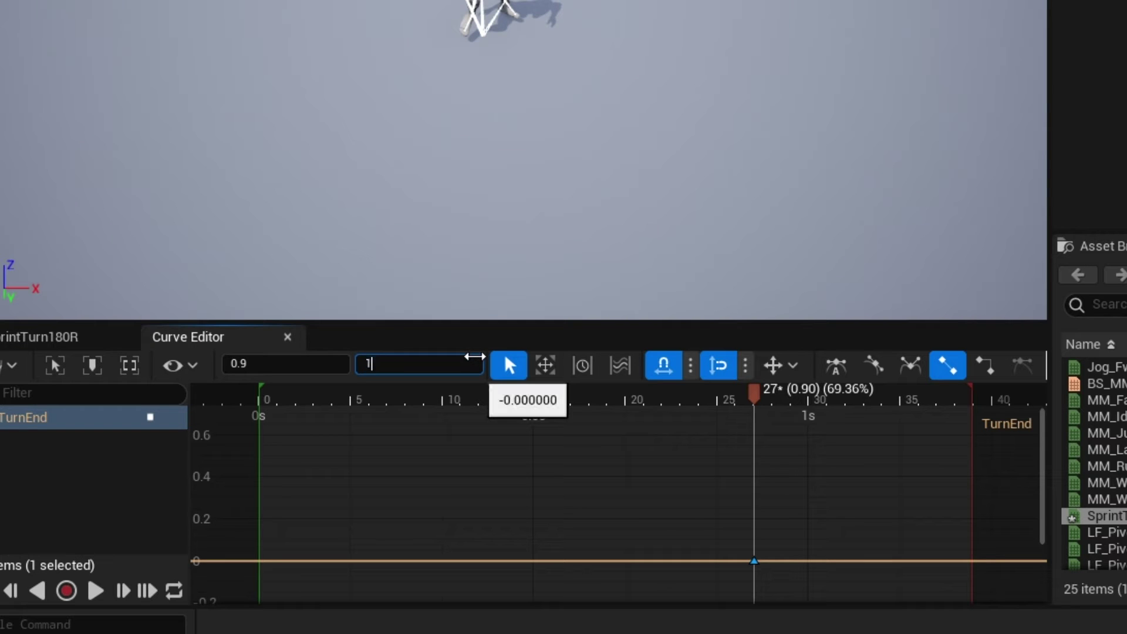
{"action": "key", "text": "Return"}
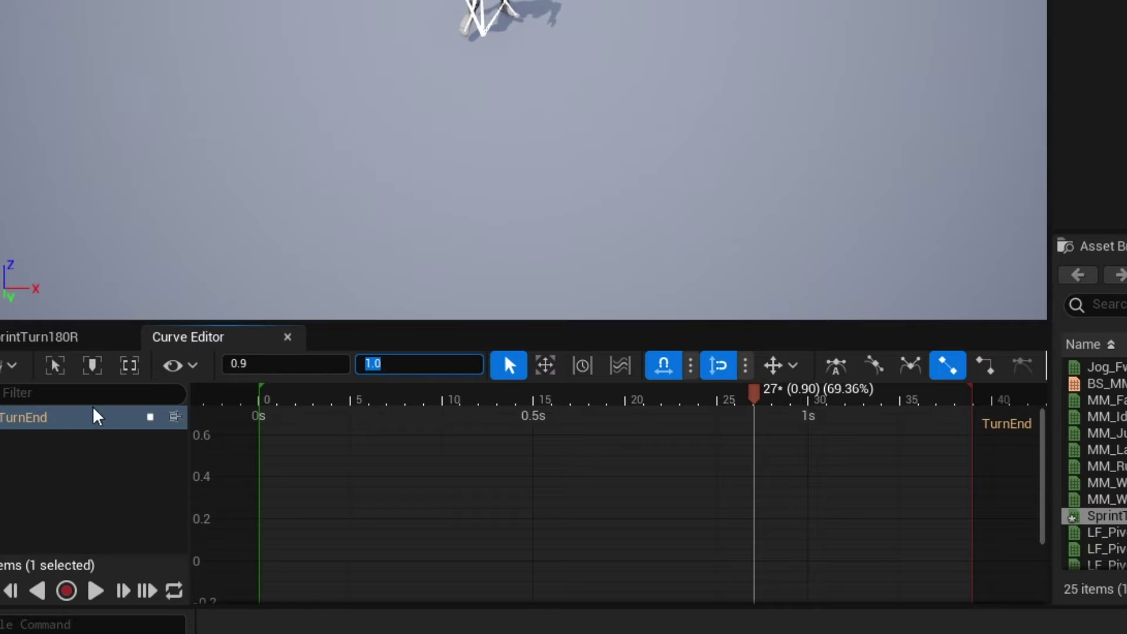
{"action": "left_click", "coordinate": [658, 525]}
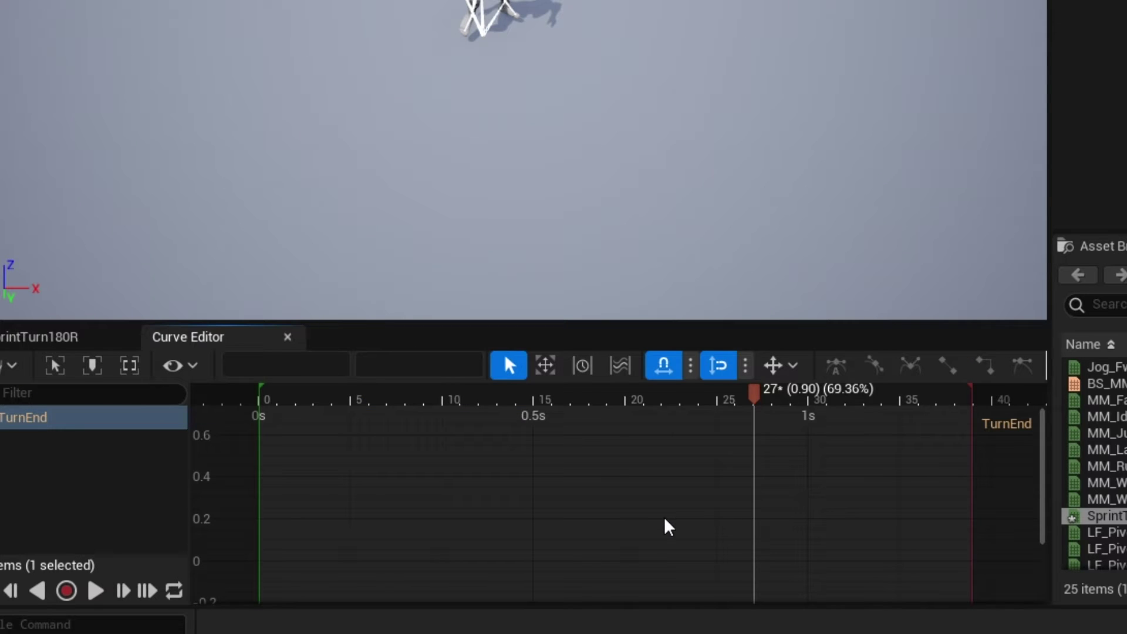
Add a second TurnEnd key at 1.3 s, the end of the animation, and set its value to 0
{"action": "key", "text": "f"}
{"action": "scroll", "coordinate": [653, 520], "scroll_direction": "down", "scroll_amount": 10}
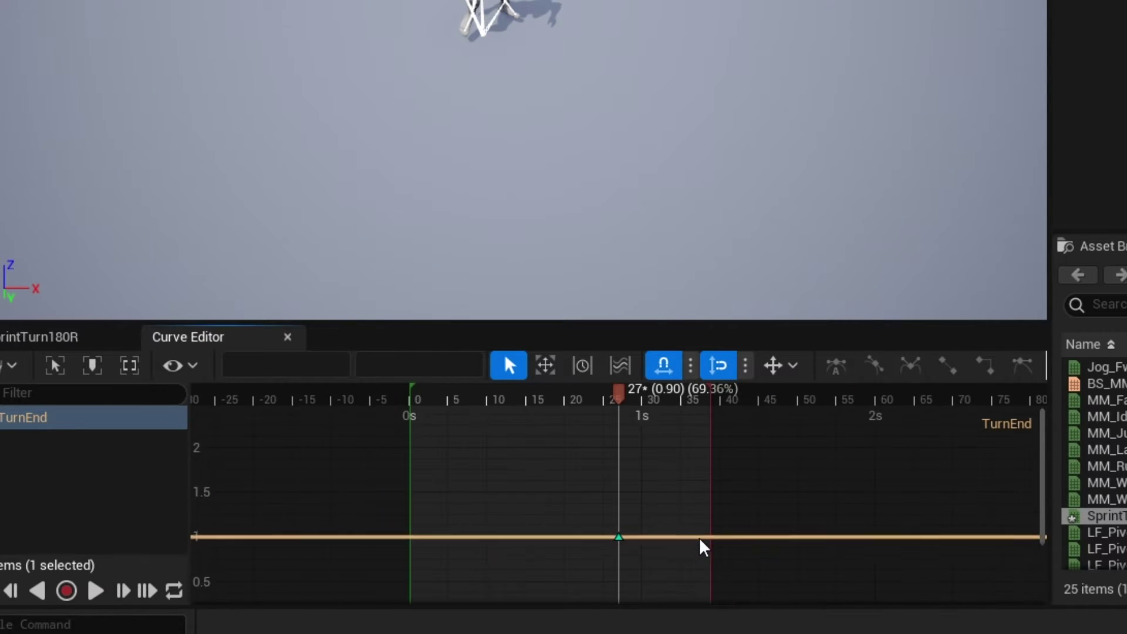
{"action": "scroll", "coordinate": [701, 536], "scroll_direction": "up", "scroll_amount": 8}
{"action": "left_click_drag", "start_coordinate": [634, 392], "coordinate": [815, 394]}
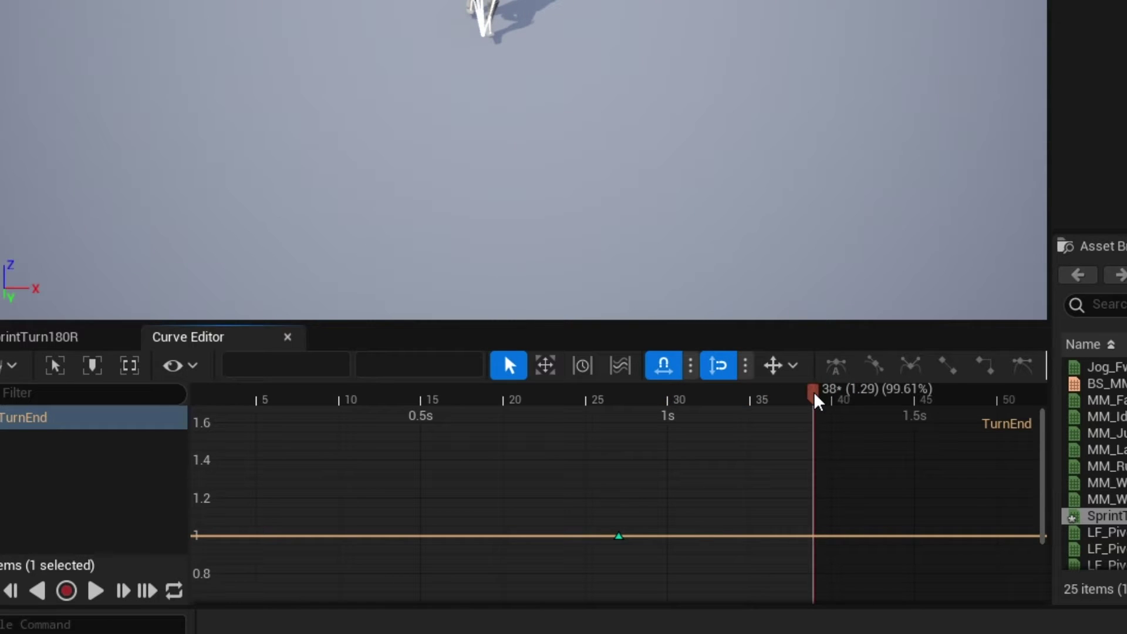
{"action": "key", "text": "Return"}
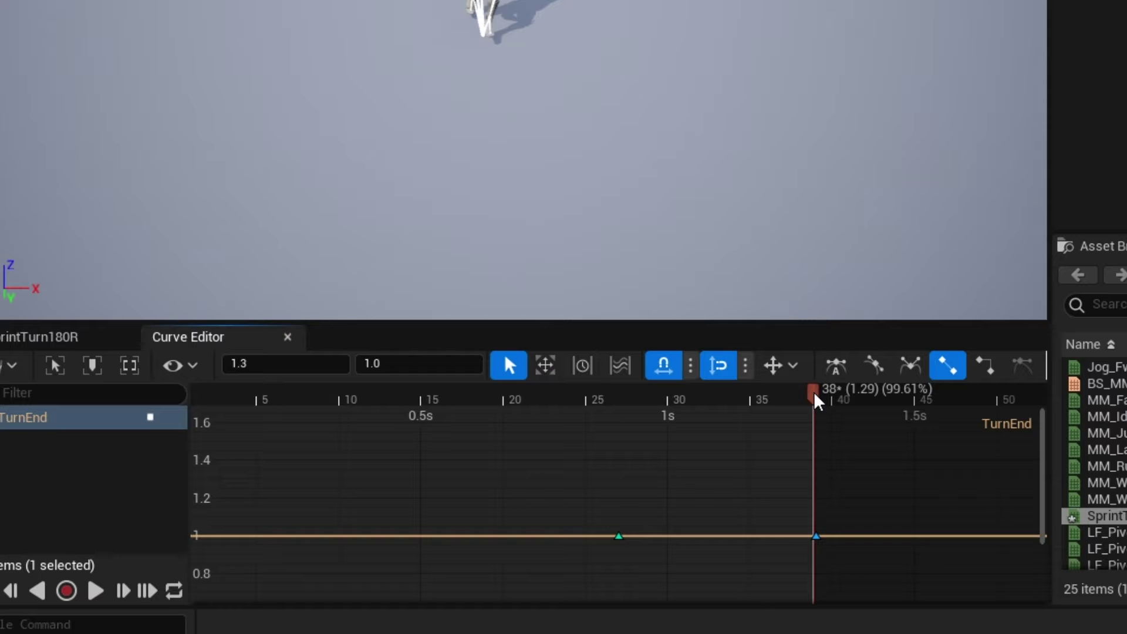
{"action": "left_click_drag", "start_coordinate": [814, 537], "coordinate": [814, 540]}
{"action": "left_click", "coordinate": [437, 365]}
{"action": "type", "text": "0"}
{"action": "key", "text": "Return"}
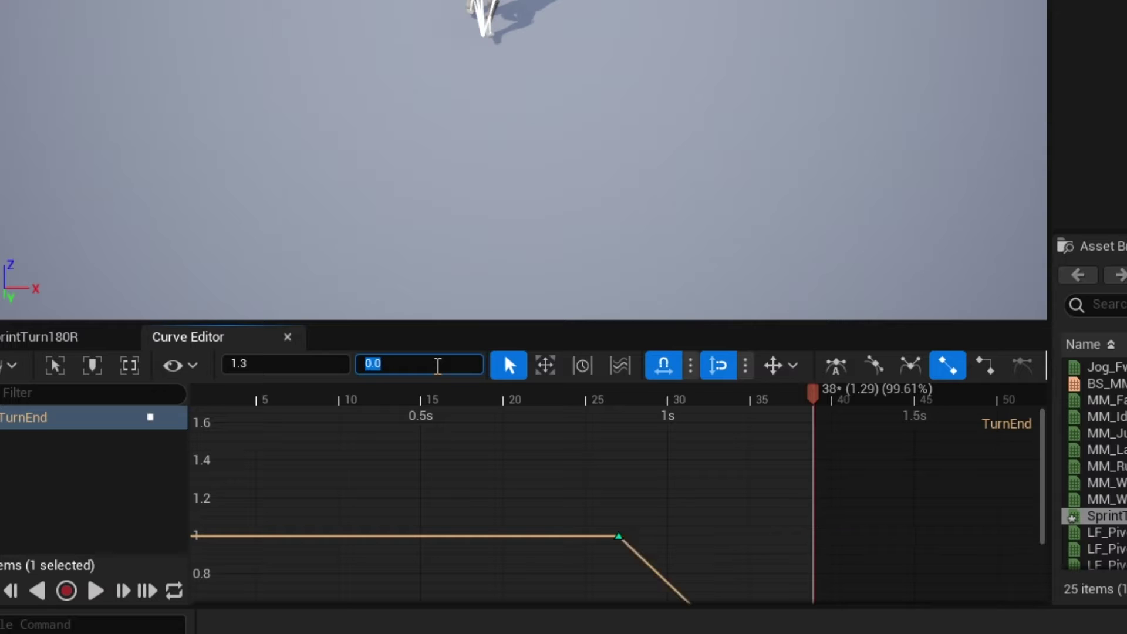
{"action": "left_click", "coordinate": [597, 511]}
{"action": "key", "text": "f"}
{"action": "scroll", "coordinate": [597, 502], "scroll_direction": "down", "scroll_amount": 4}
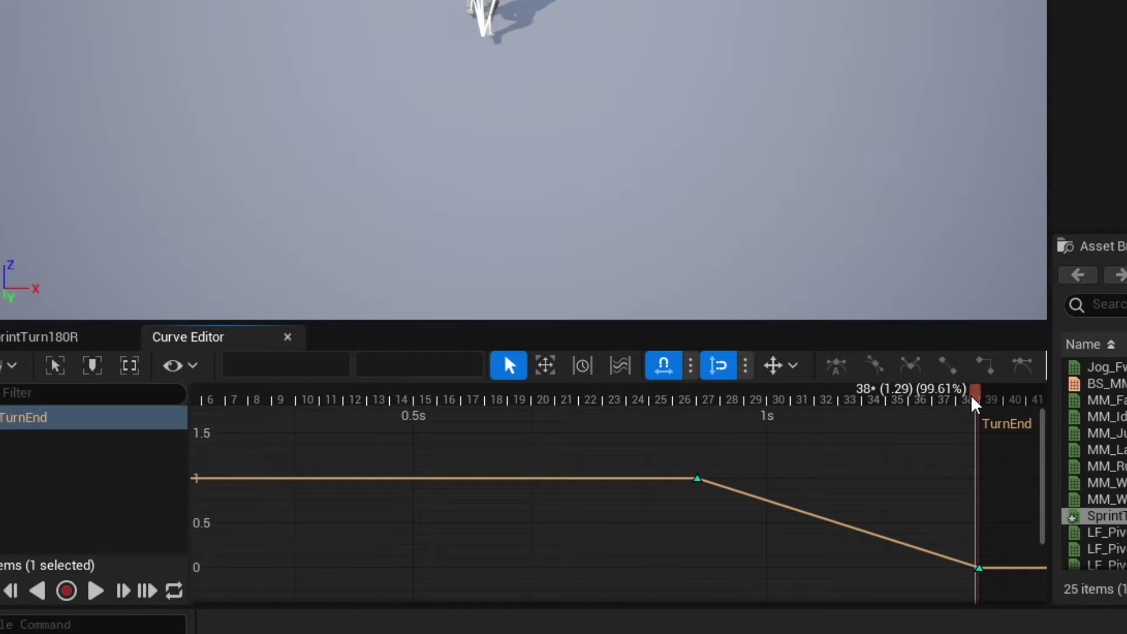
{"action": "left_click_drag", "start_coordinate": [975, 404], "coordinate": [996, 452]}
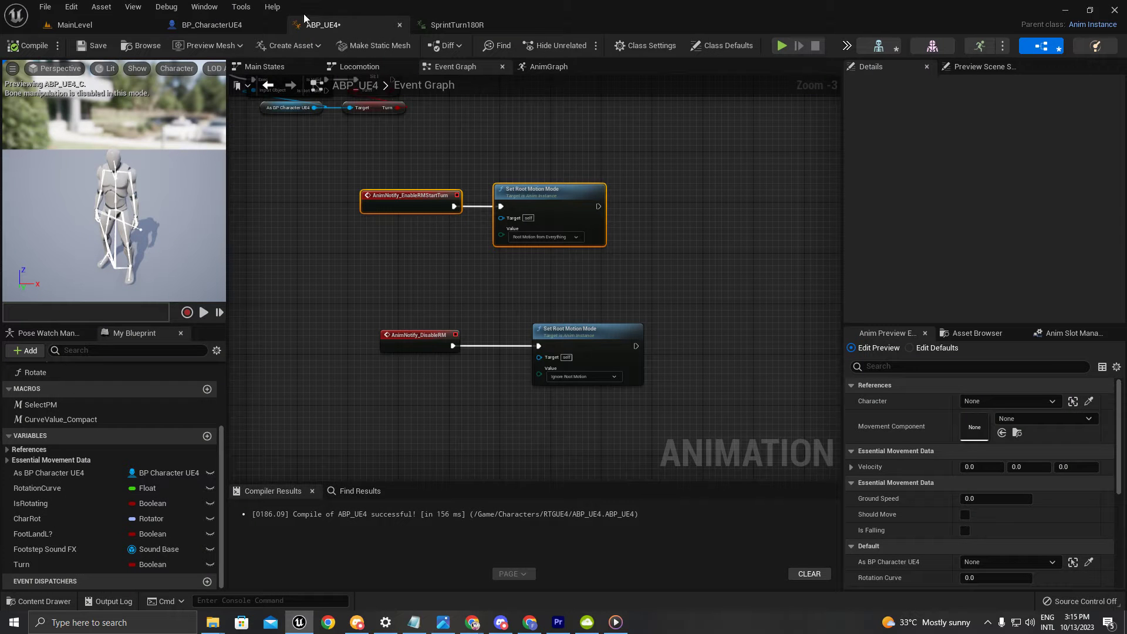
Add a Get Curve Value node to the ABP_UE4 Event Graph below the AnimNotify_DisableRM nodes
{"action": "left_click", "coordinate": [453, 25]}
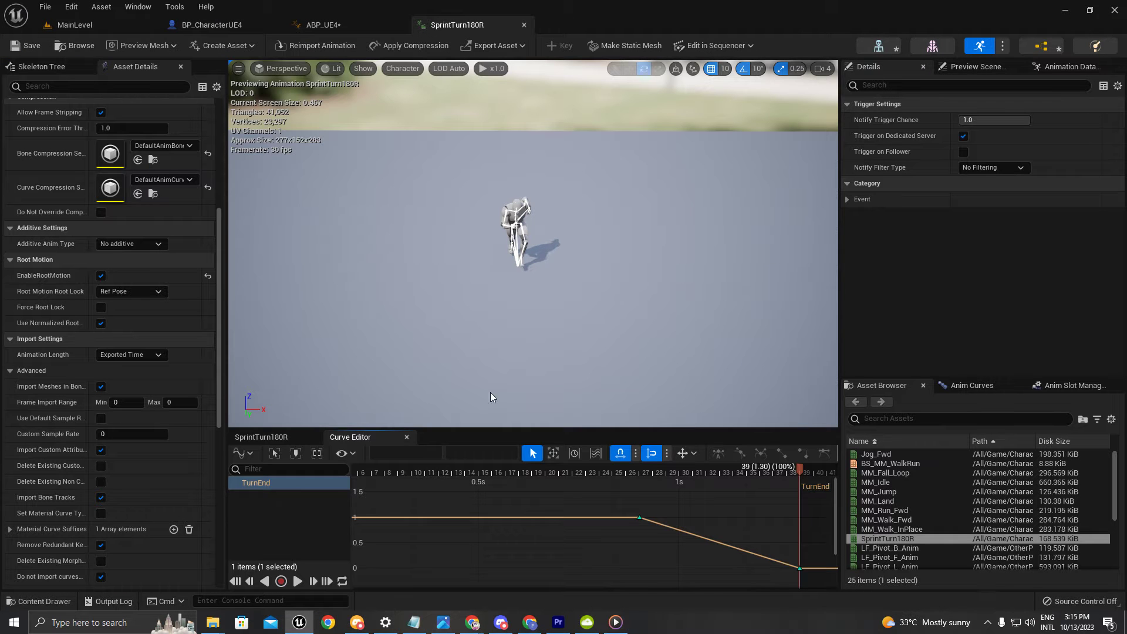
{"action": "left_click", "coordinate": [293, 505]}
{"action": "left_click", "coordinate": [259, 485]}
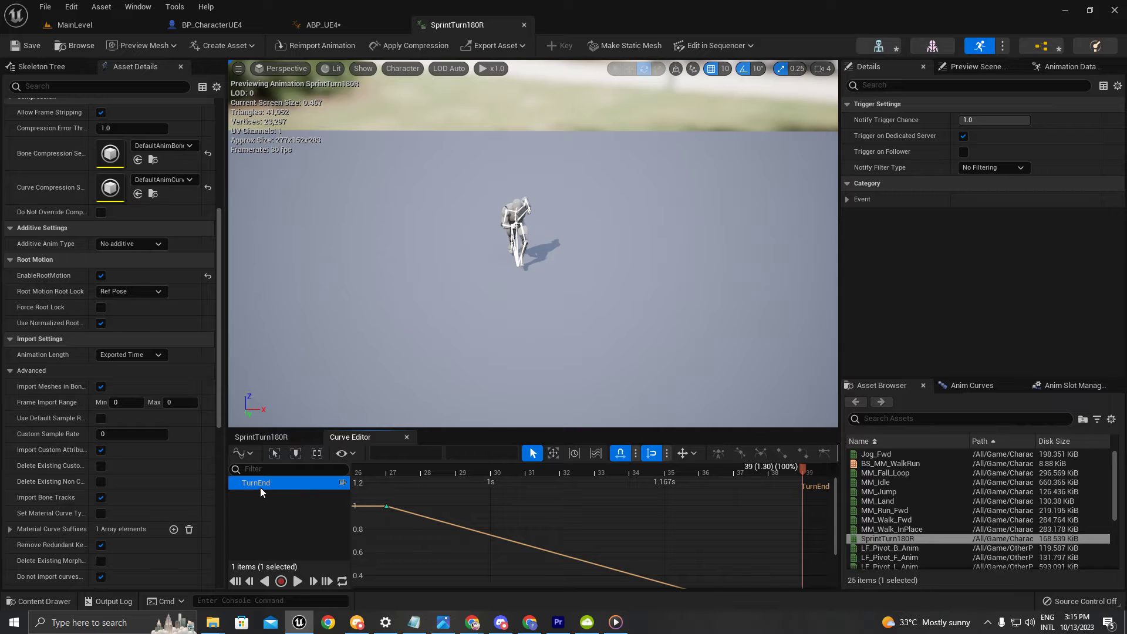
{"action": "left_click", "coordinate": [323, 24]}
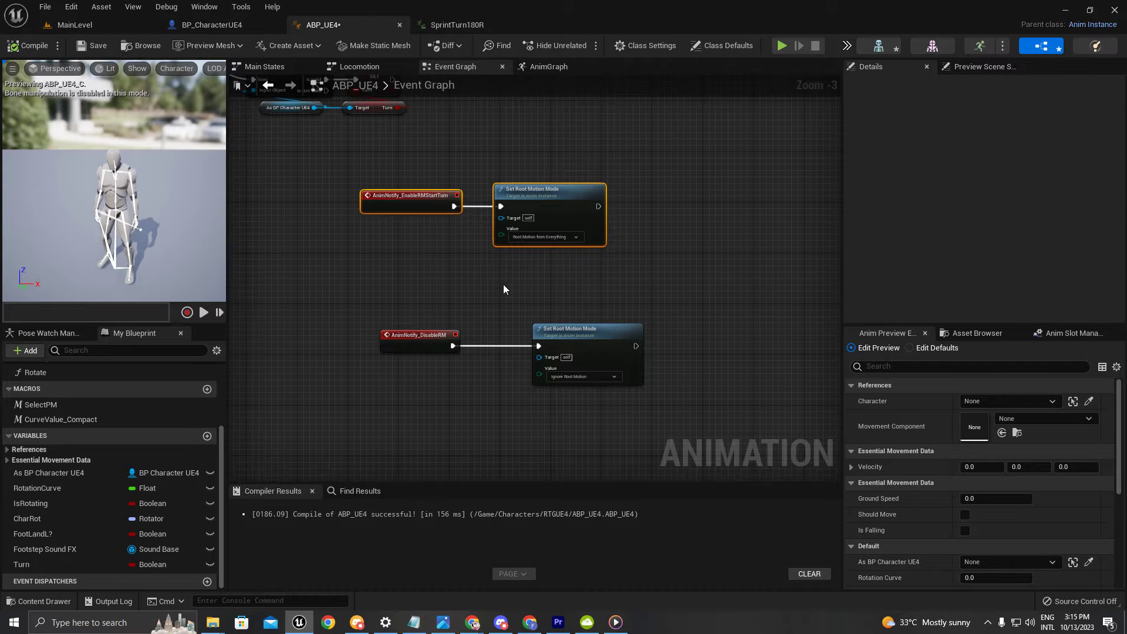
{"action": "scroll", "coordinate": [503, 287], "scroll_direction": "down", "scroll_amount": 2}
{"action": "right_click_drag", "start_coordinate": [498, 376], "coordinate": [526, 324]}
{"action": "scroll", "coordinate": [524, 325], "scroll_direction": "up", "scroll_amount": 3}
{"action": "left_click", "coordinate": [523, 325]}
{"action": "right_click", "coordinate": [523, 325]}
{"action": "type", "text": "get"}
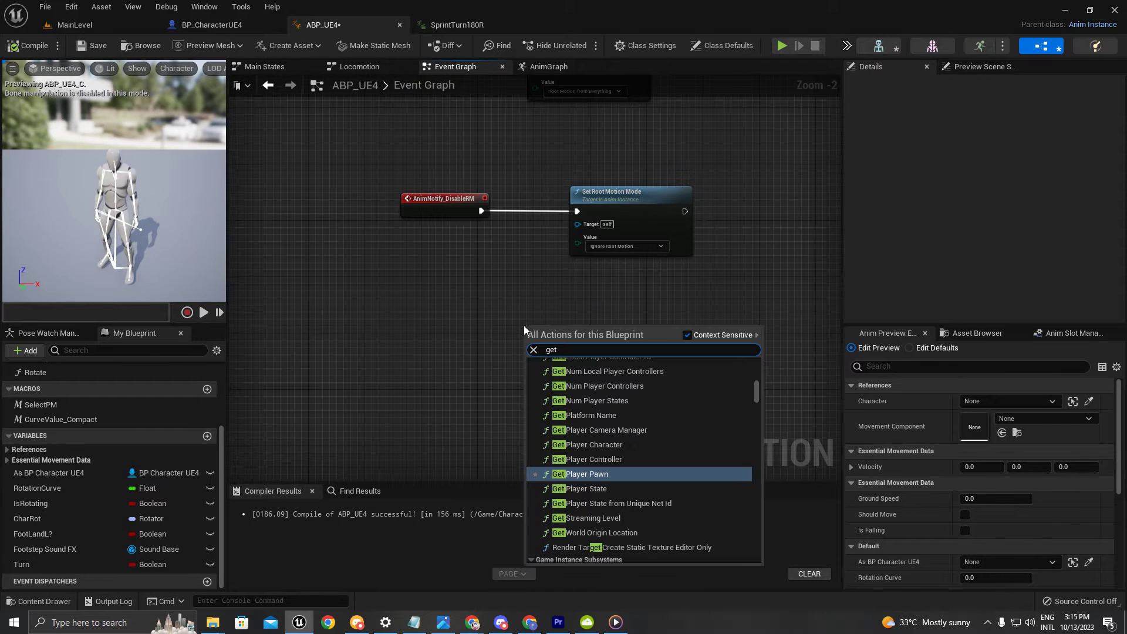
{"action": "type", "text": " curve"}
{"action": "key", "text": "Return"}
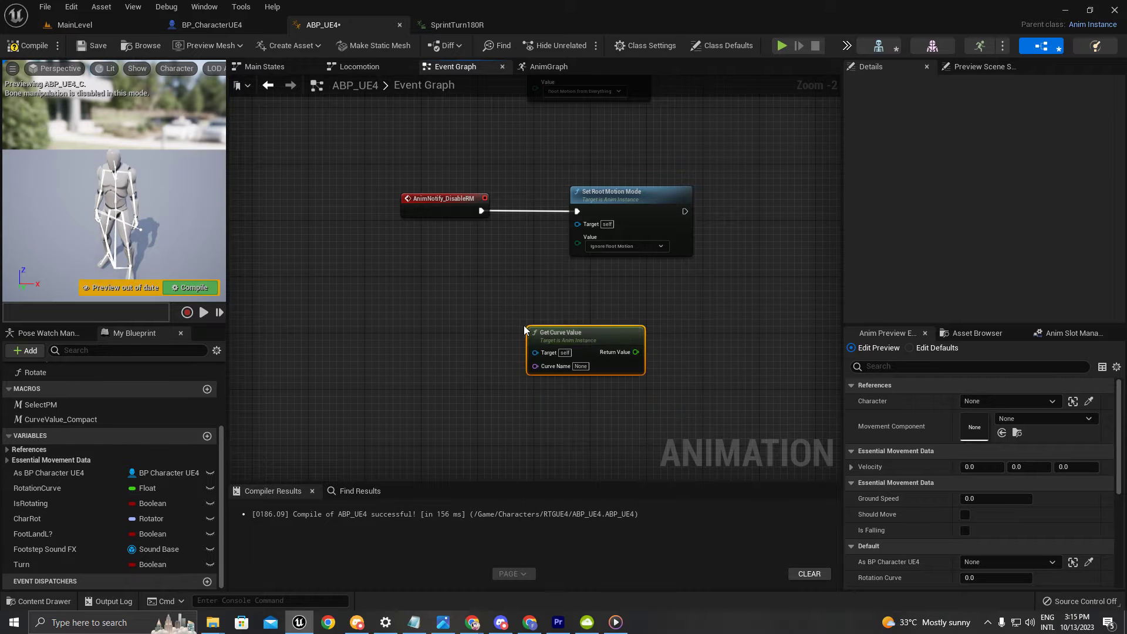
Set the Get Curve Value node's Curve Name to TurnEnd, matching the curve in SprintTurn180R
{"action": "scroll", "coordinate": [549, 332], "scroll_direction": "up", "scroll_amount": 2}
{"action": "left_click", "coordinate": [570, 339]}
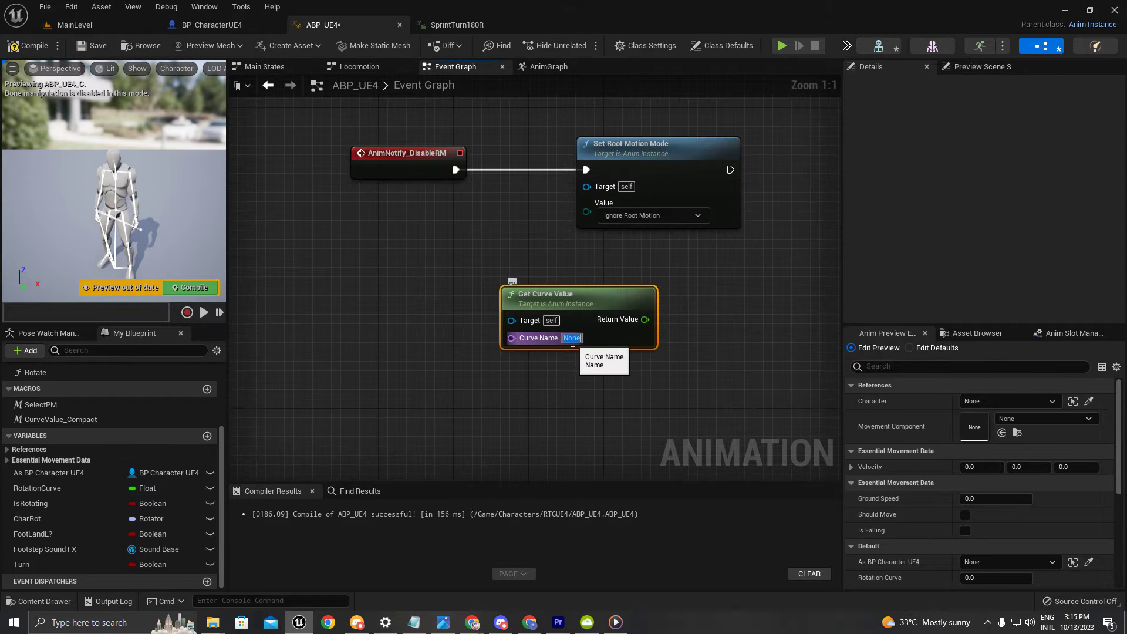
{"action": "left_click", "coordinate": [441, 24]}
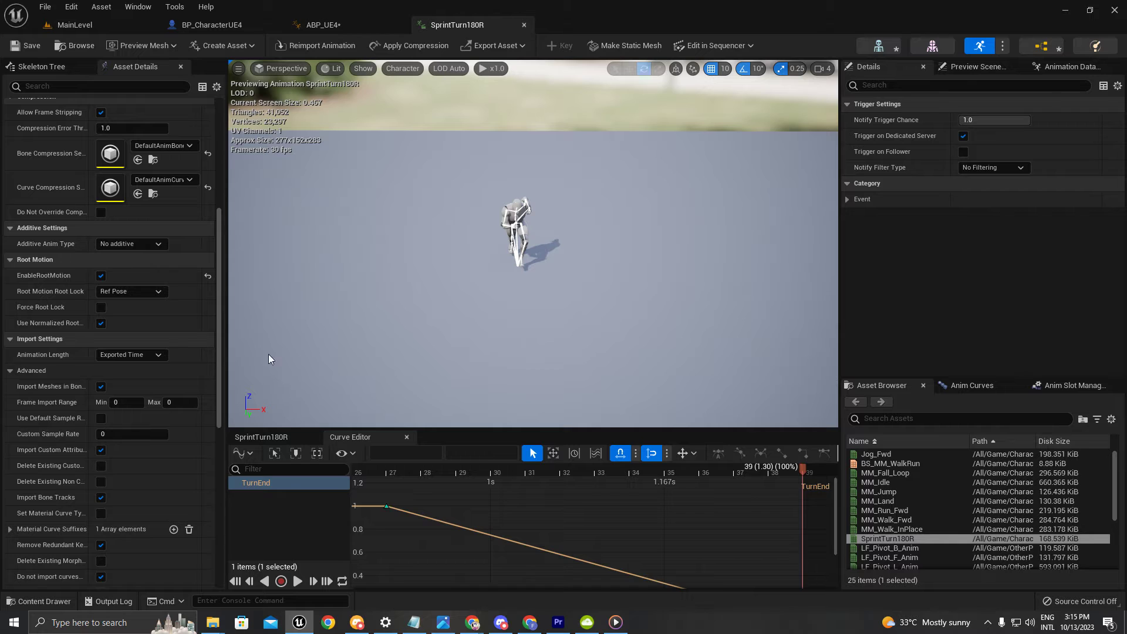
{"action": "left_click", "coordinate": [264, 499]}
{"action": "left_click", "coordinate": [352, 25]}
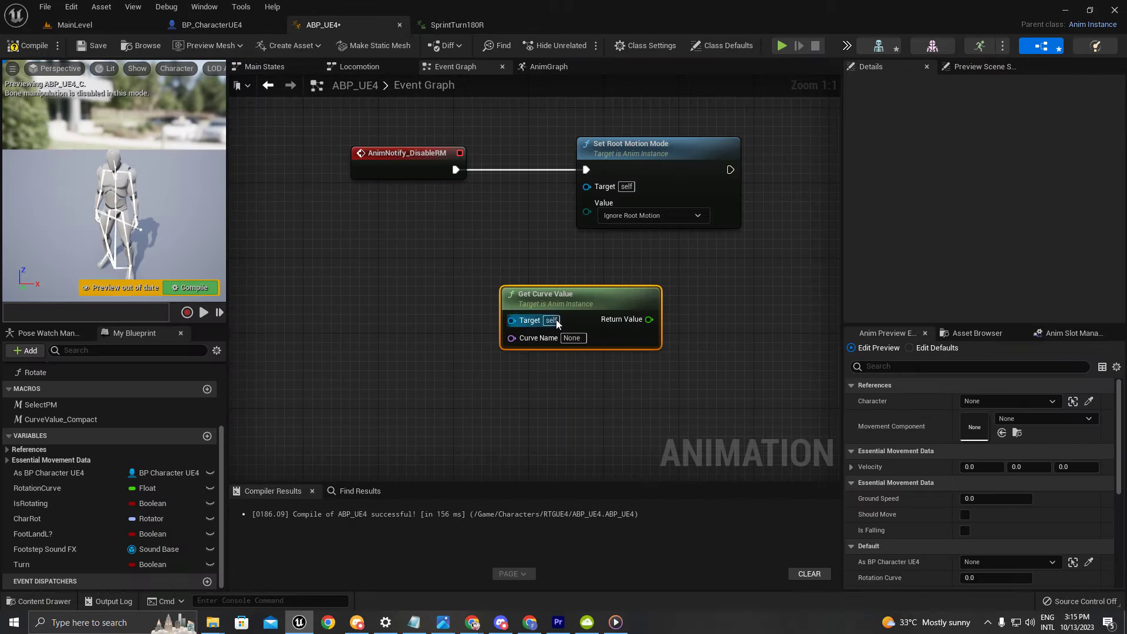
{"action": "type", "text": "TurnEnd"}
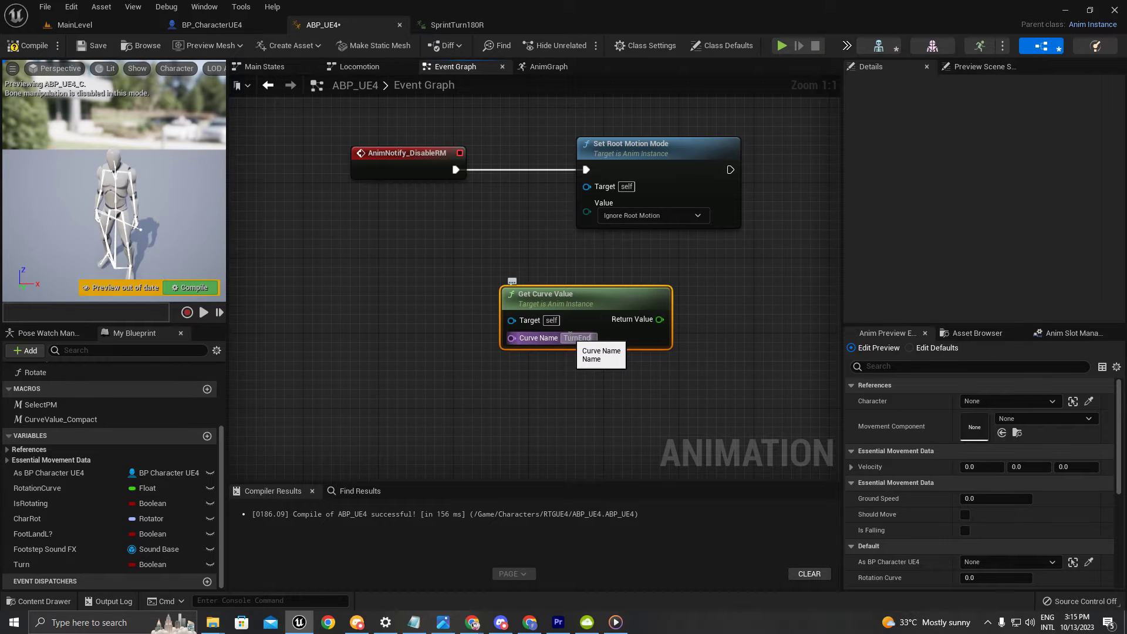
Move the Get Curve Value node up beneath the Is Valid and SET Turn nodes
{"action": "scroll", "coordinate": [569, 335], "scroll_direction": "down", "scroll_amount": 6}
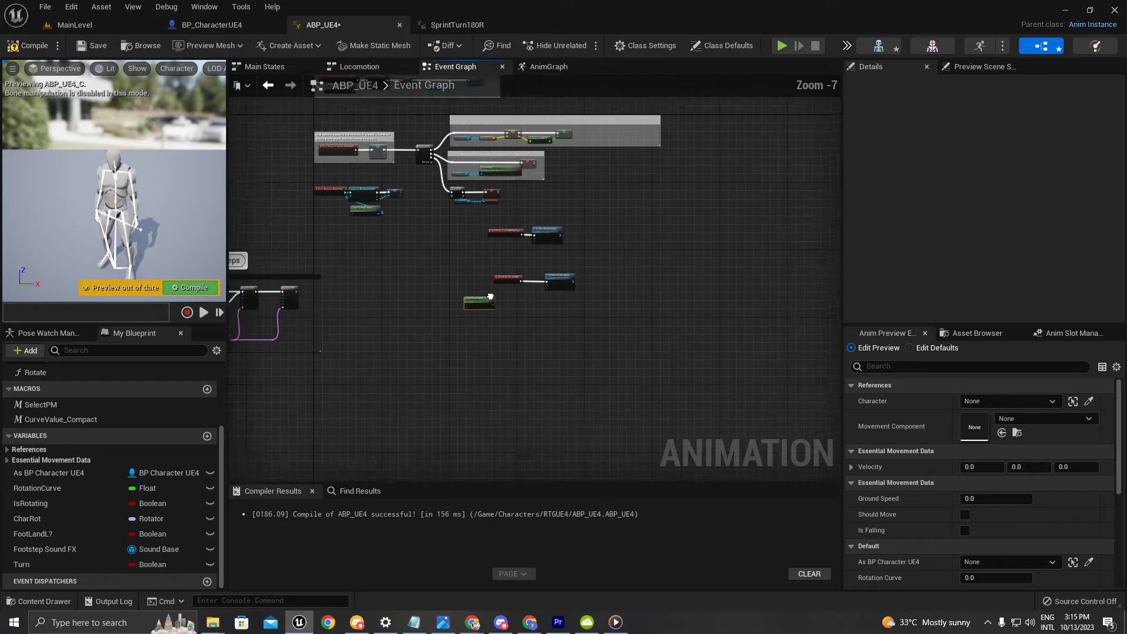
{"action": "scroll", "coordinate": [525, 345], "scroll_direction": "up", "scroll_amount": 5}
{"action": "scroll", "coordinate": [524, 358], "scroll_direction": "down", "scroll_amount": 3}
{"action": "scroll", "coordinate": [522, 376], "scroll_direction": "up", "scroll_amount": 3}
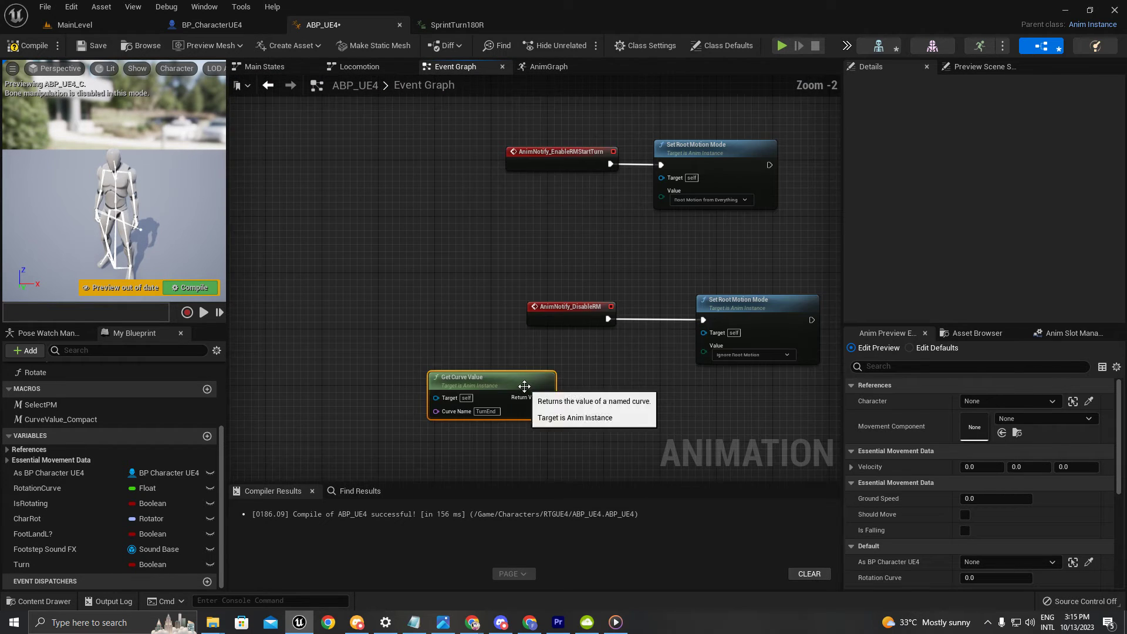
{"action": "left_click_drag", "start_coordinate": [519, 383], "coordinate": [428, 112]}
{"action": "right_click_drag", "start_coordinate": [446, 126], "coordinate": [456, 321]}
{"action": "left_click_drag", "start_coordinate": [442, 307], "coordinate": [506, 290]}
Add a Print String node after SET Turn and feed it the Get Curve Value node's return value
{"action": "scroll", "coordinate": [568, 217], "scroll_direction": "up", "scroll_amount": 2}
{"action": "left_click_drag", "start_coordinate": [544, 219], "coordinate": [766, 230]}
{"action": "type", "text": "print"}
{"action": "key", "text": "Return"}
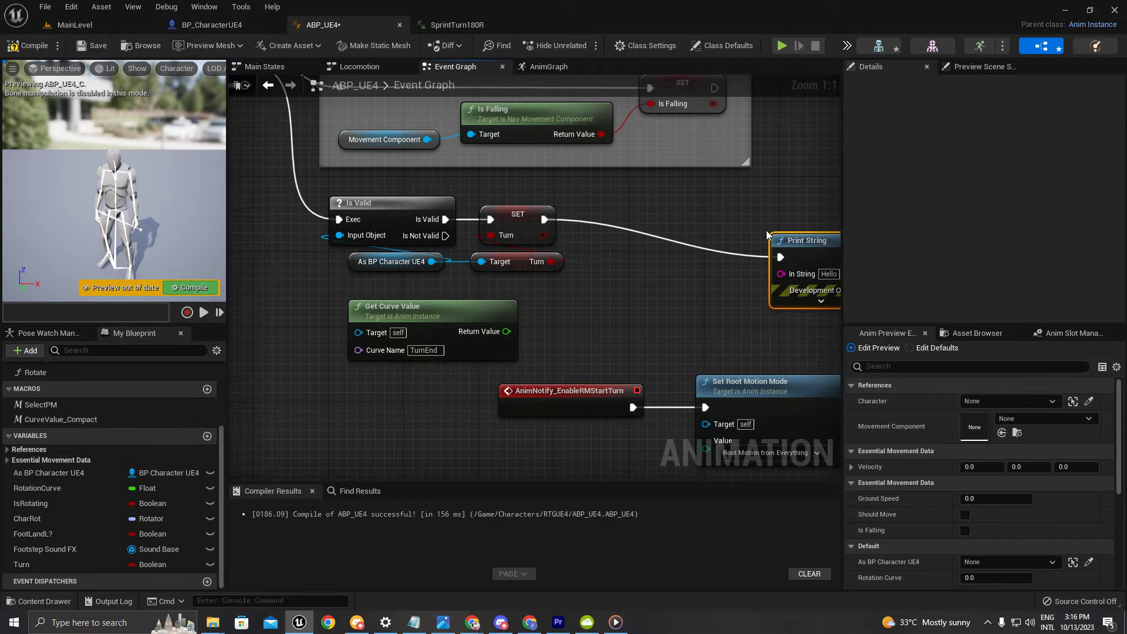
{"action": "left_click_drag", "start_coordinate": [506, 331], "coordinate": [781, 273]}
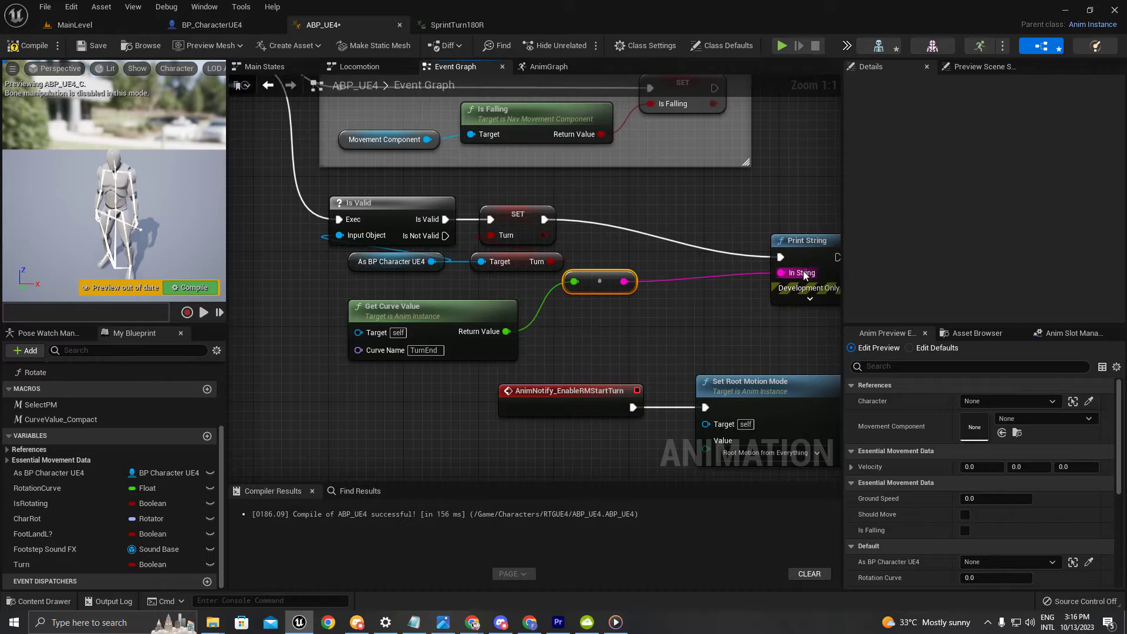
Play-test the character's sprint turns and watch the TurnEnd curve value printed on screen
{"action": "scroll", "coordinate": [440, 247], "scroll_direction": "down", "scroll_amount": 3}
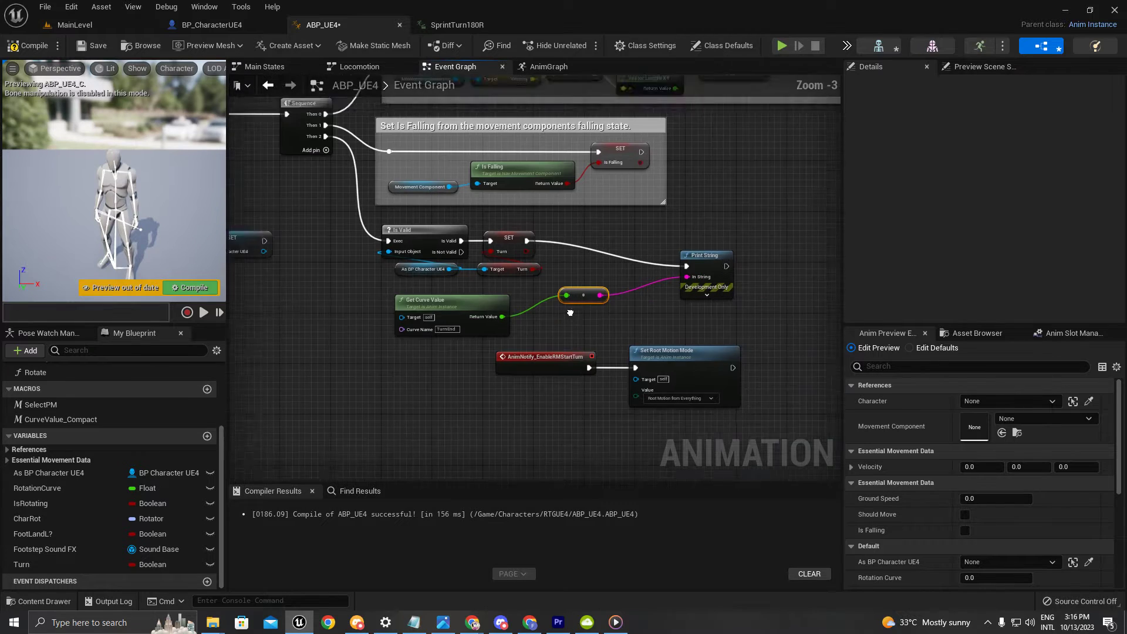
{"action": "left_click", "coordinate": [782, 46]}
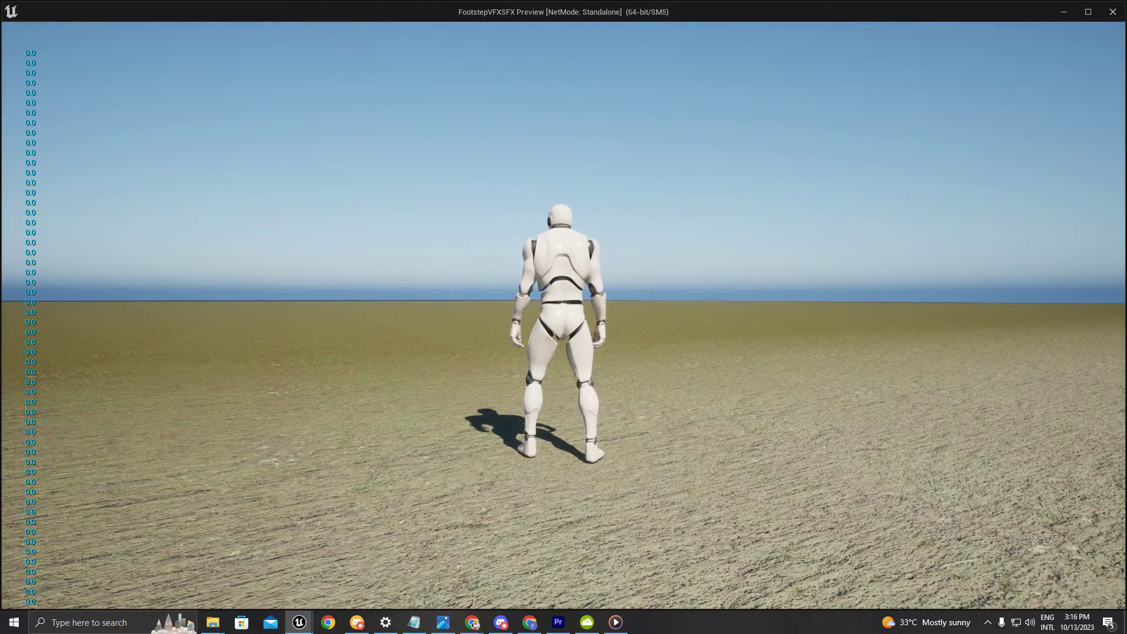
{"action": "key", "text": "d"}
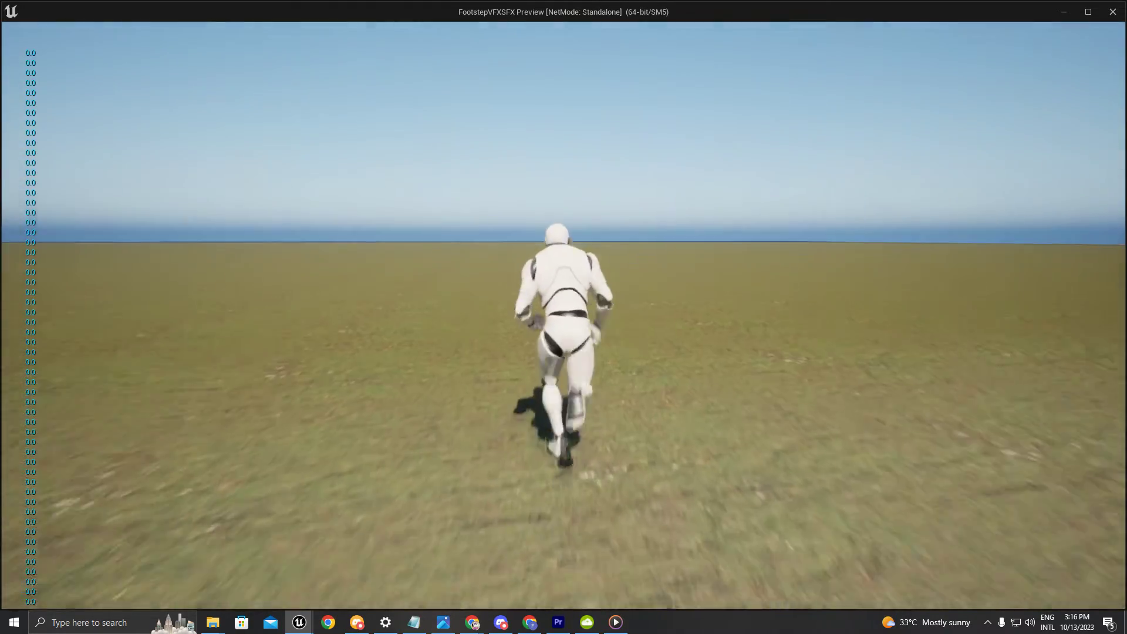
{"action": "key", "text": "s"}
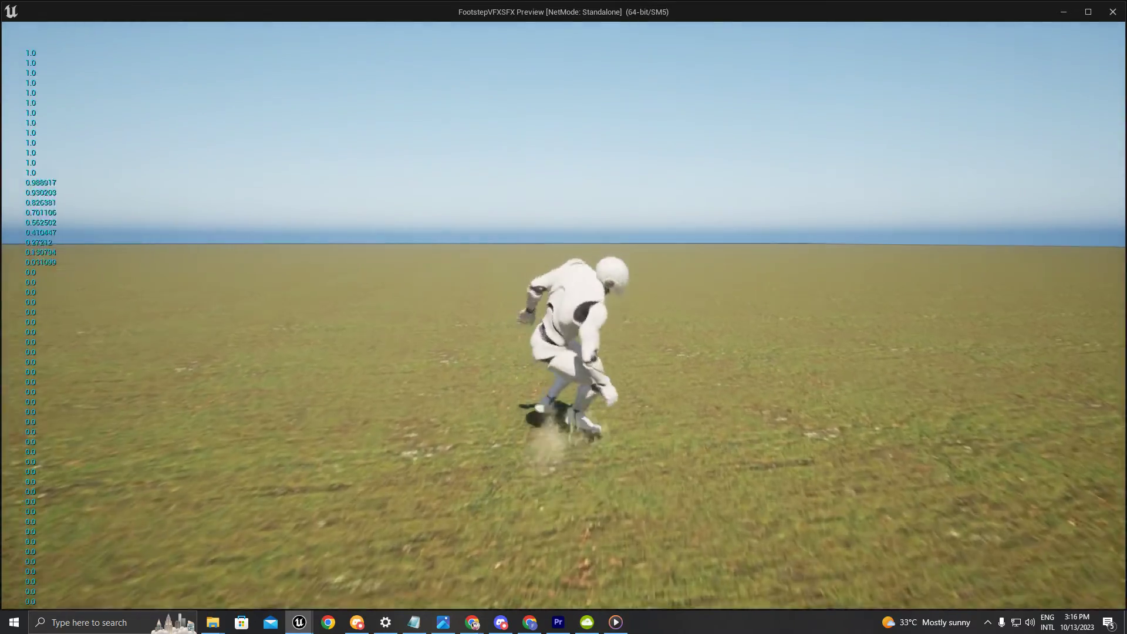
{"action": "key", "text": "d"}
{"action": "key", "text": "w"}
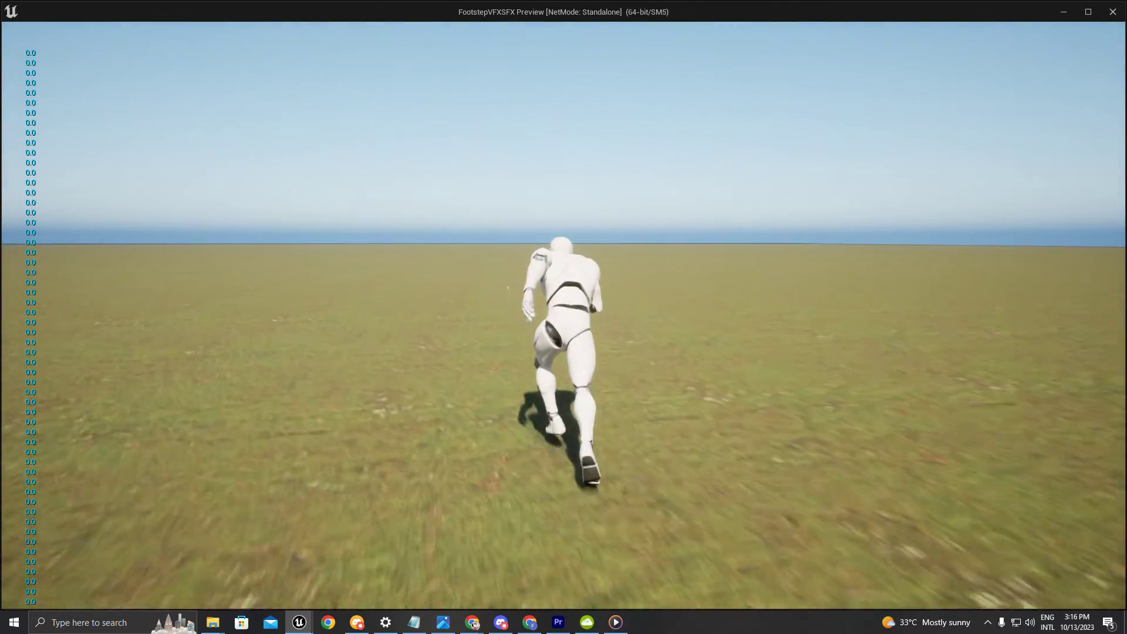
{"action": "key", "text": "d"}
{"action": "key", "text": "Escape"}
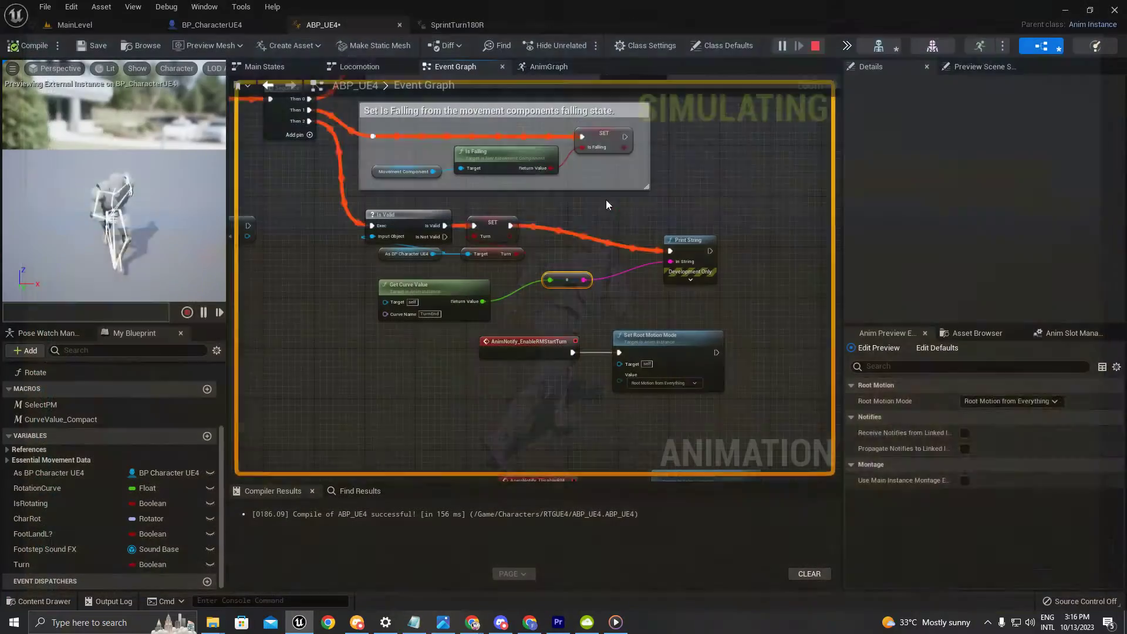
{"action": "left_click", "coordinate": [782, 46]}
{"action": "key", "text": "w"}
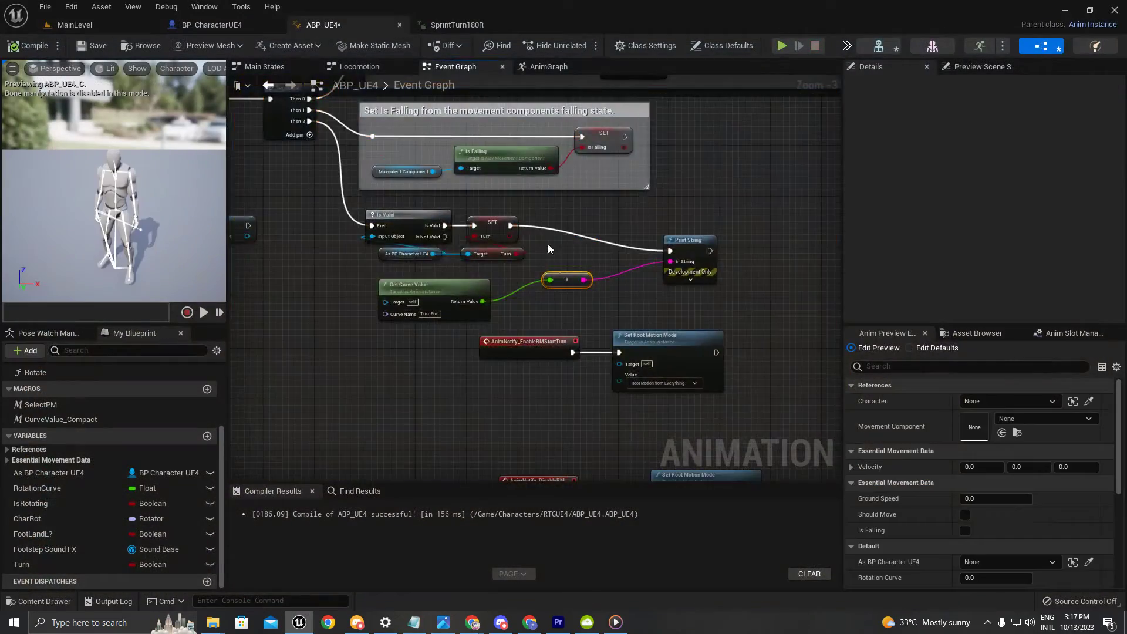
Delete the float-to-string conversion node and add a float Lerp whose Alpha is driven by Get Curve Value's return value
{"action": "key", "text": "Delete"}
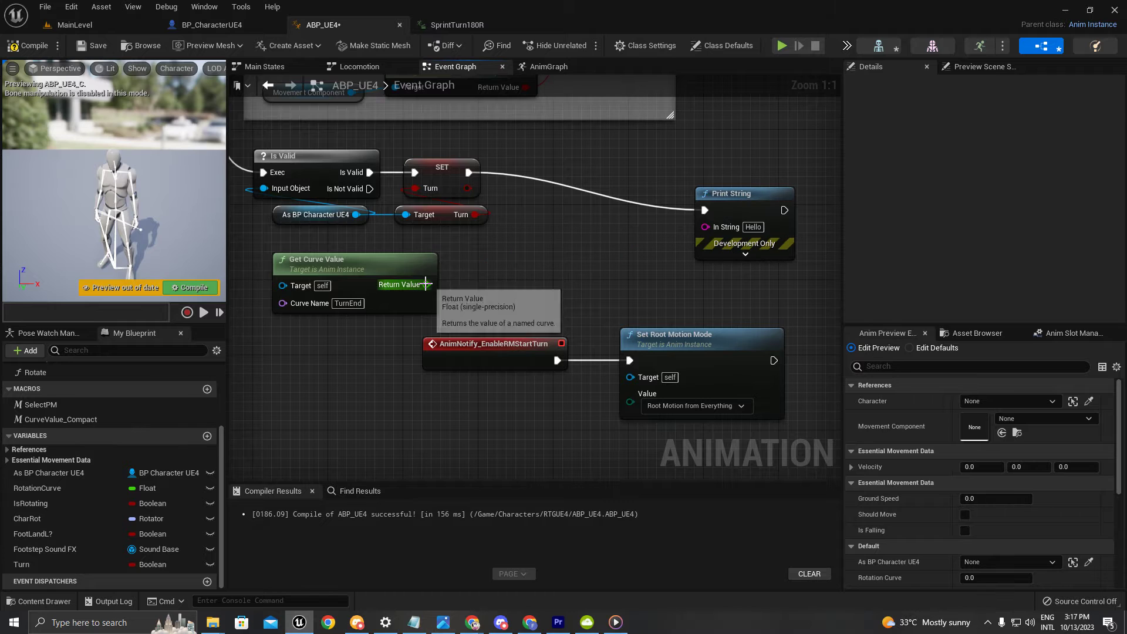
{"action": "left_click_drag", "start_coordinate": [426, 284], "coordinate": [544, 264]}
{"action": "type", "text": "lerp"}
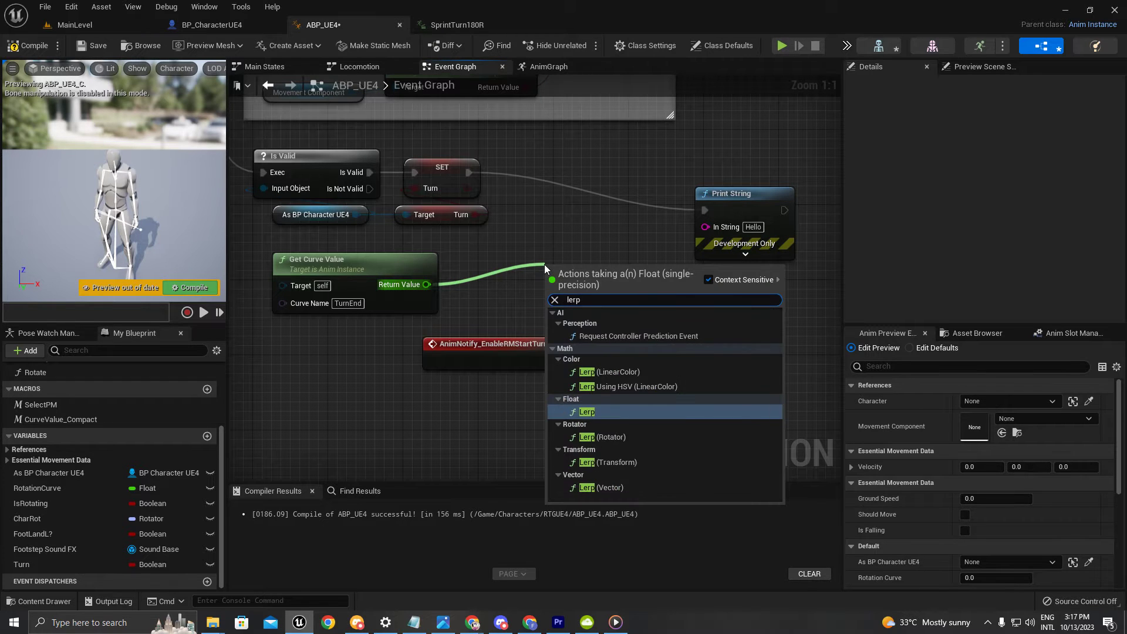
{"action": "key", "text": "Return"}
{"action": "left_click_drag", "start_coordinate": [618, 270], "coordinate": [608, 241]}
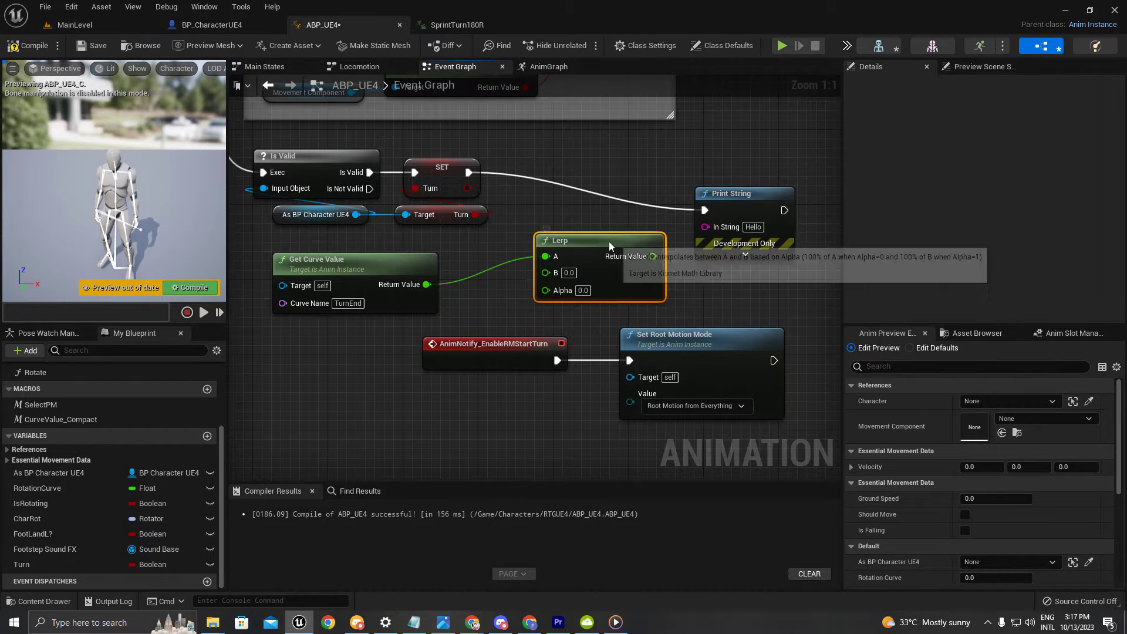
{"action": "left_click_drag", "start_coordinate": [545, 290], "coordinate": [426, 284]}
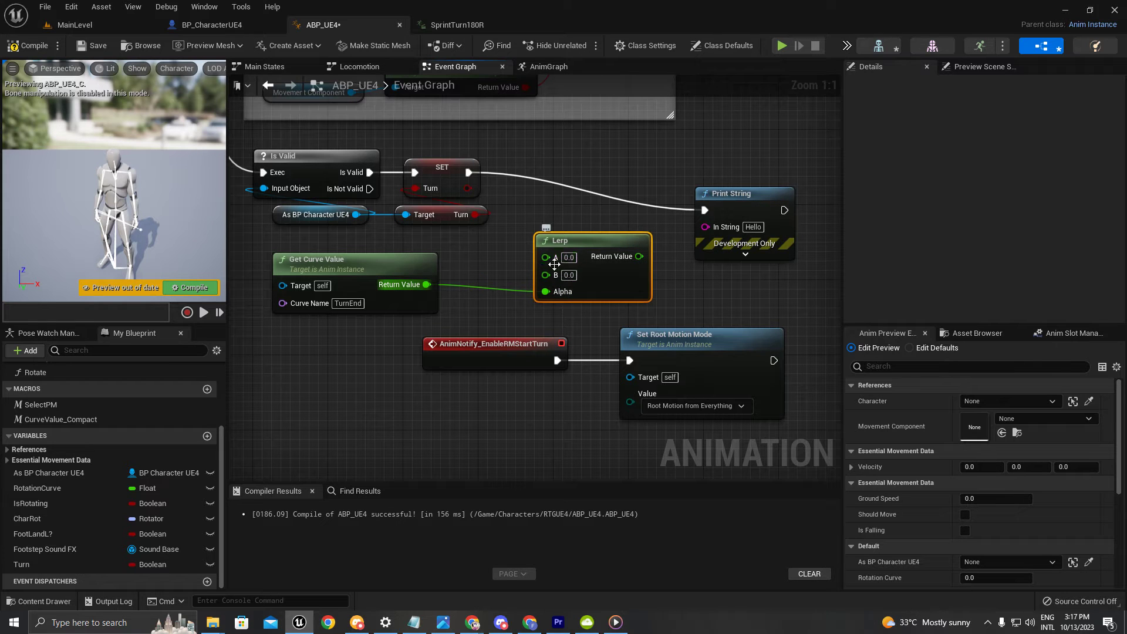
Set the Lerp node's A to 150 and B to 500
{"action": "left_click", "coordinate": [569, 257]}
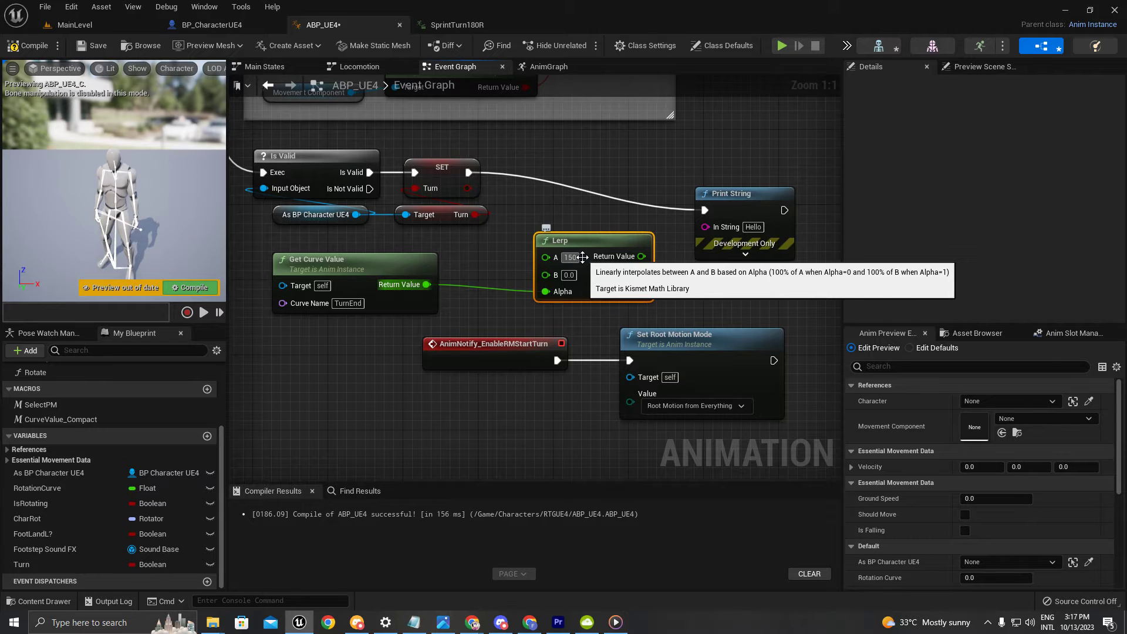
{"action": "key", "text": "Tab"}
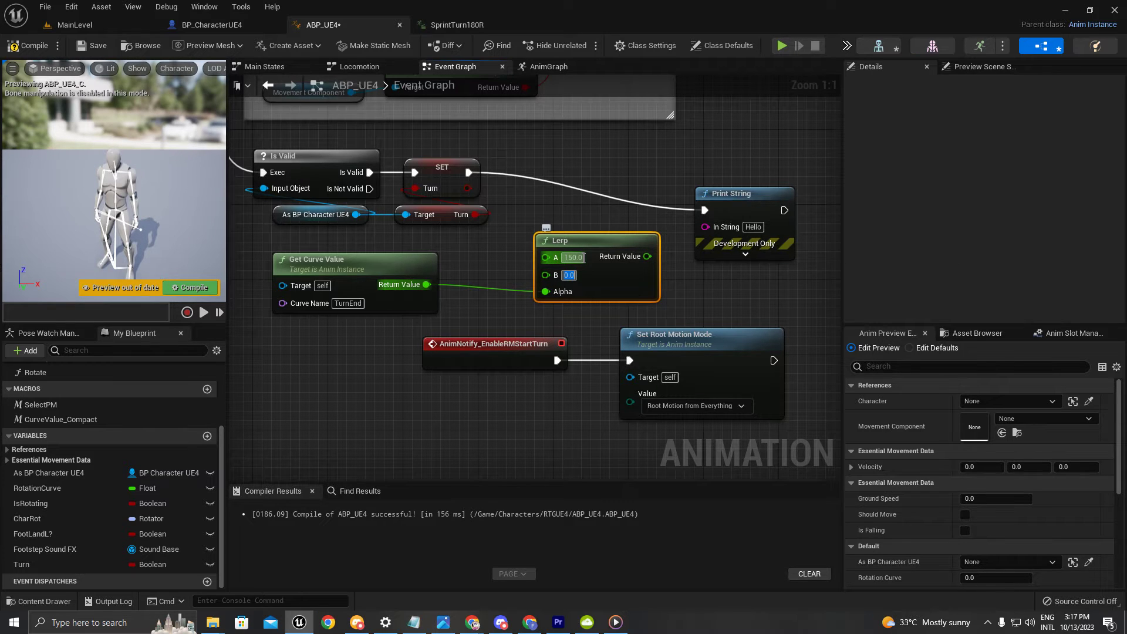
{"action": "type", "text": "500"}
{"action": "left_click", "coordinate": [715, 291]}
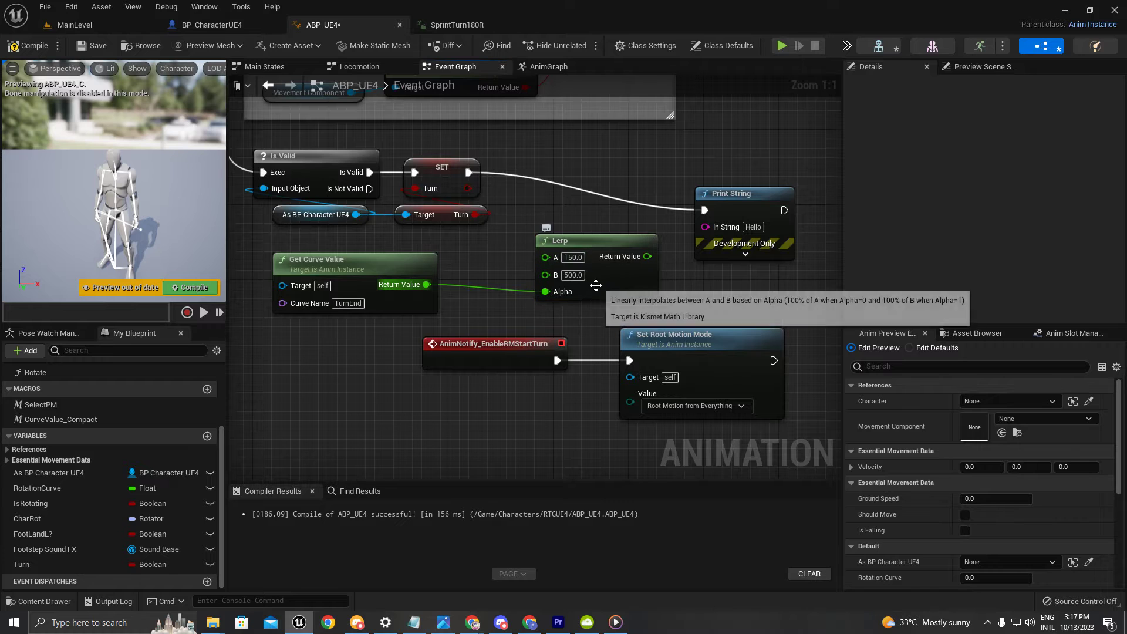
Check the Rotation Rate of the Character Movement component in BP_CharacterUE4 against the Lerp values in ABP_UE4
{"action": "left_click", "coordinate": [221, 25]}
{"action": "left_click", "coordinate": [123, 194]}
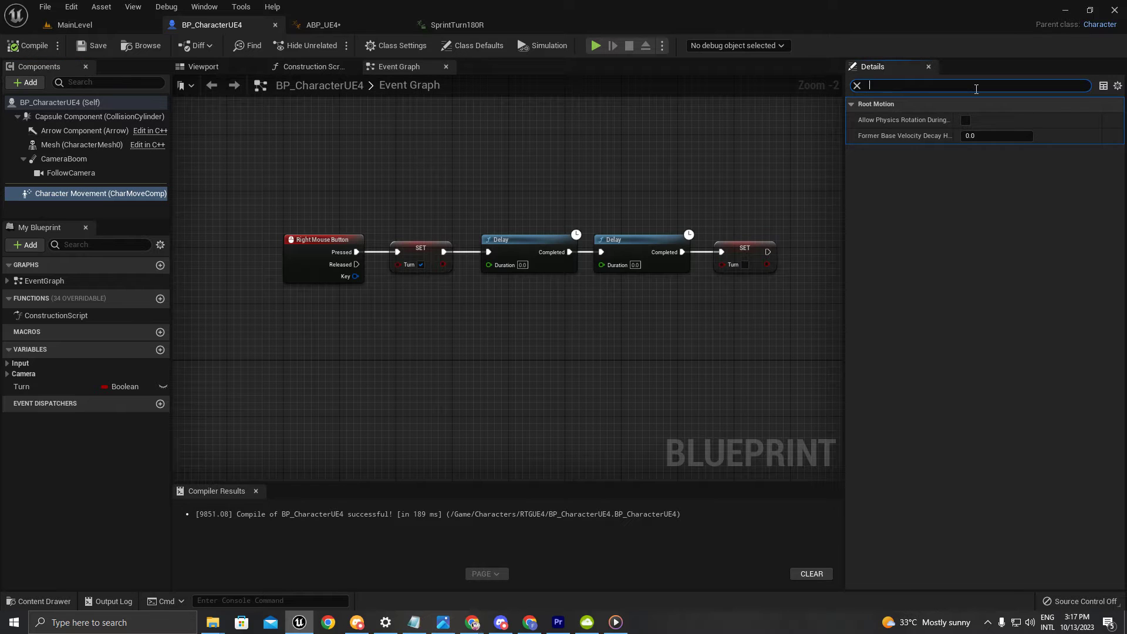
{"action": "type", "text": "rotation "}
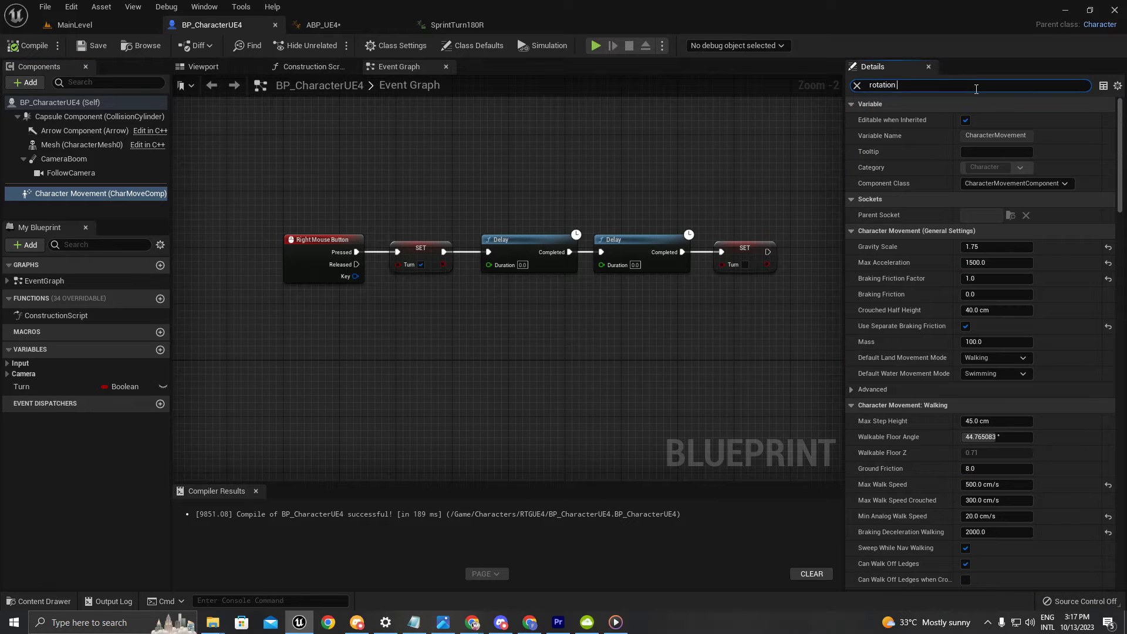
{"action": "type", "text": "rate"}
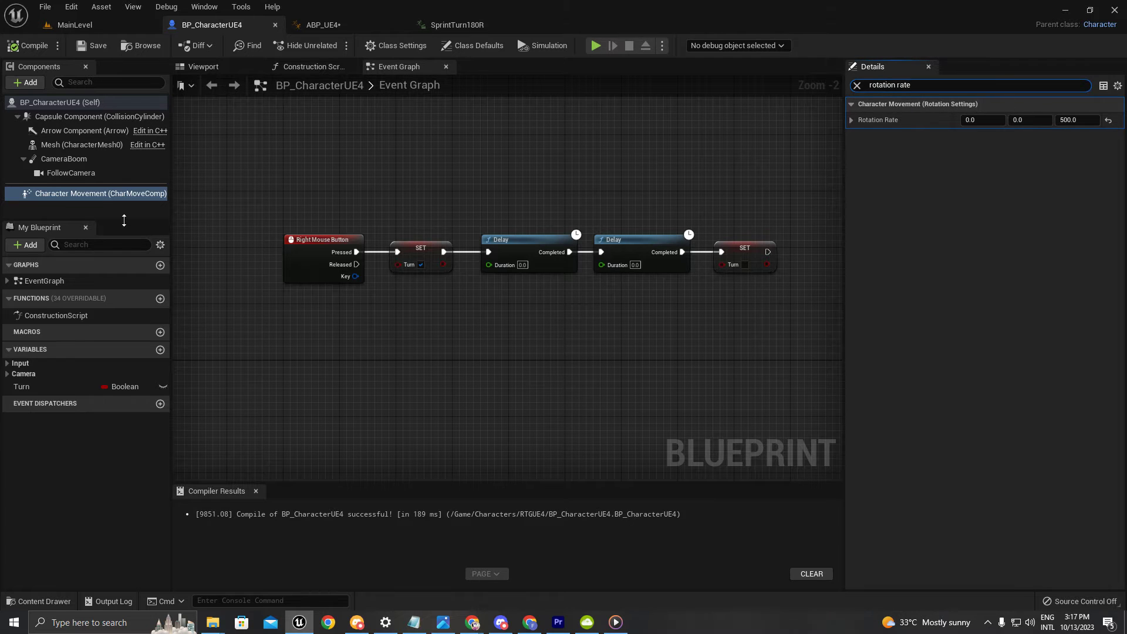
{"action": "left_click", "coordinate": [81, 198]}
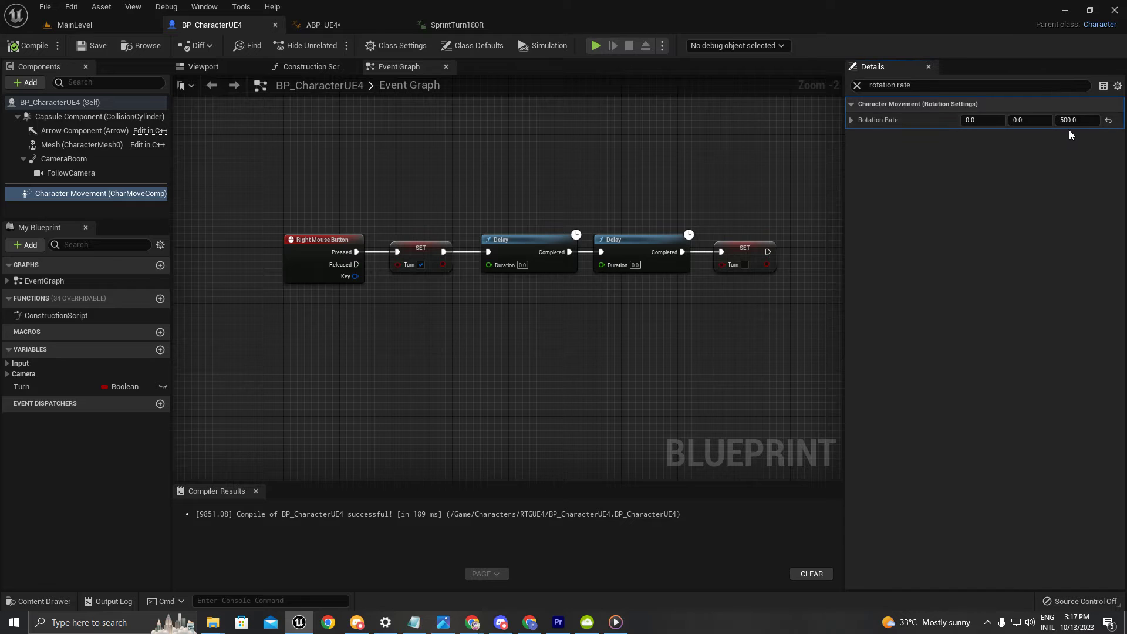
{"action": "left_click", "coordinate": [352, 26]}
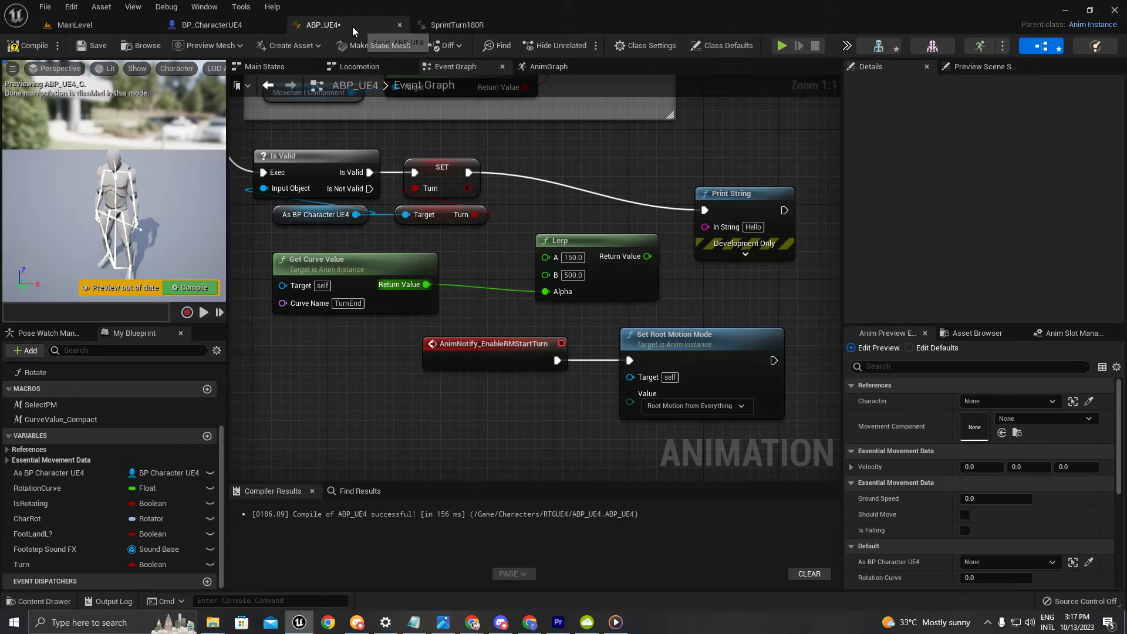
{"action": "left_click", "coordinate": [216, 24]}
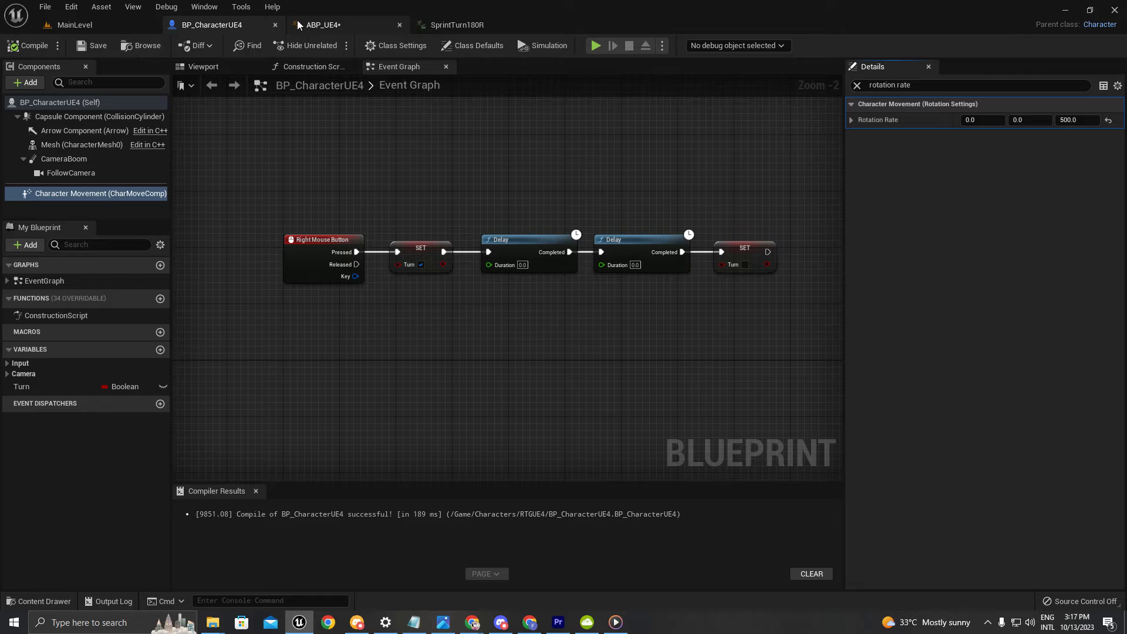
Back in ABP_UE4, shift the Lerp node slightly and connect its Return Value to Print String's In String
{"action": "left_click", "coordinate": [342, 20]}
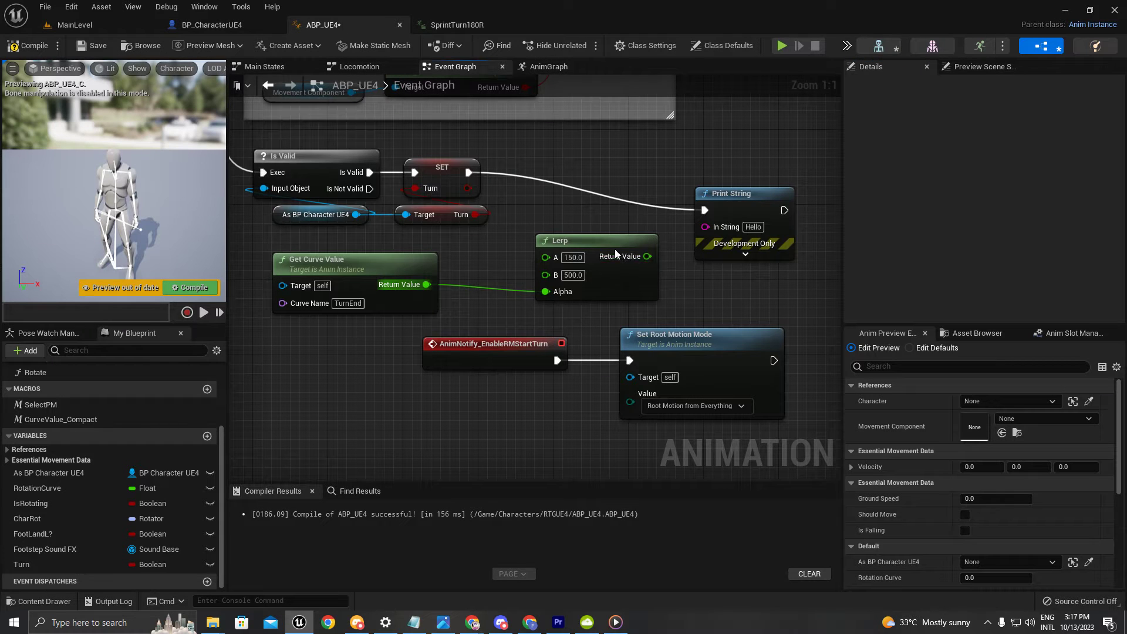
{"action": "left_click_drag", "start_coordinate": [616, 253], "coordinate": [596, 245]}
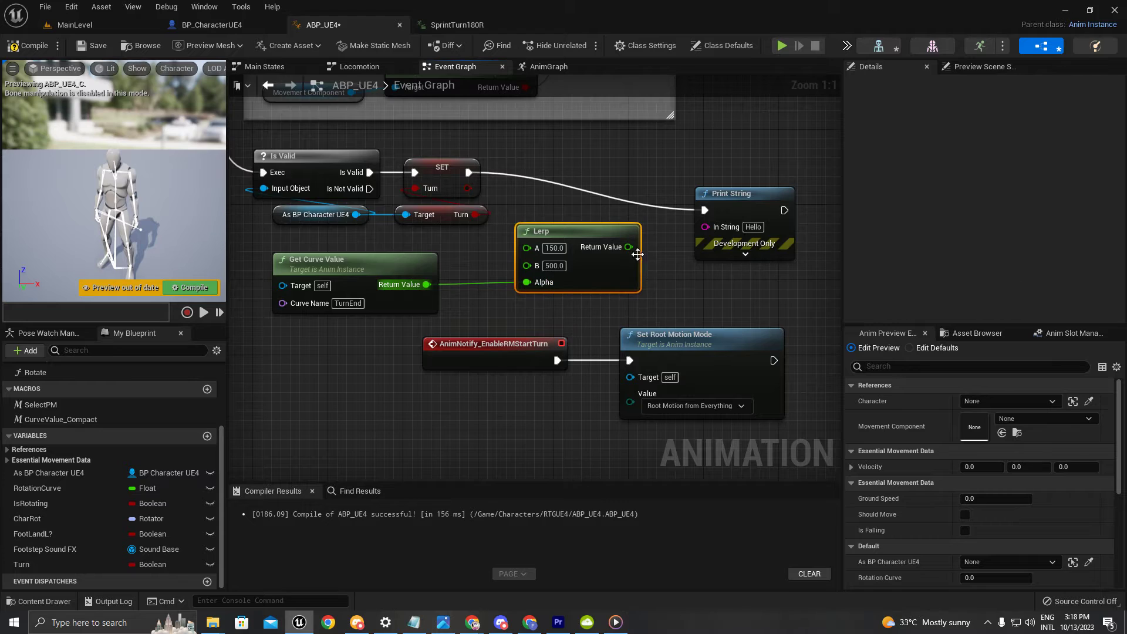
{"action": "left_click_drag", "start_coordinate": [628, 246], "coordinate": [720, 231]}
Play-test running, changing direction and sprint-turning while watching the printed Lerp output, and end the session
{"action": "left_click", "coordinate": [781, 46]}
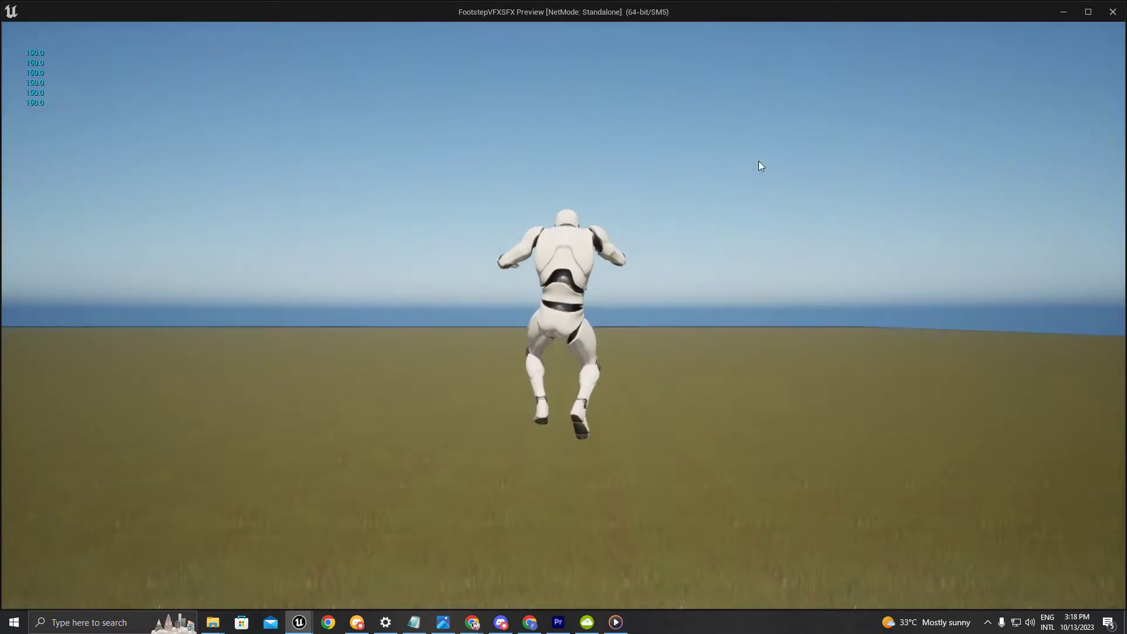
{"action": "left_click", "coordinate": [758, 161]}
{"action": "key", "text": "w"}
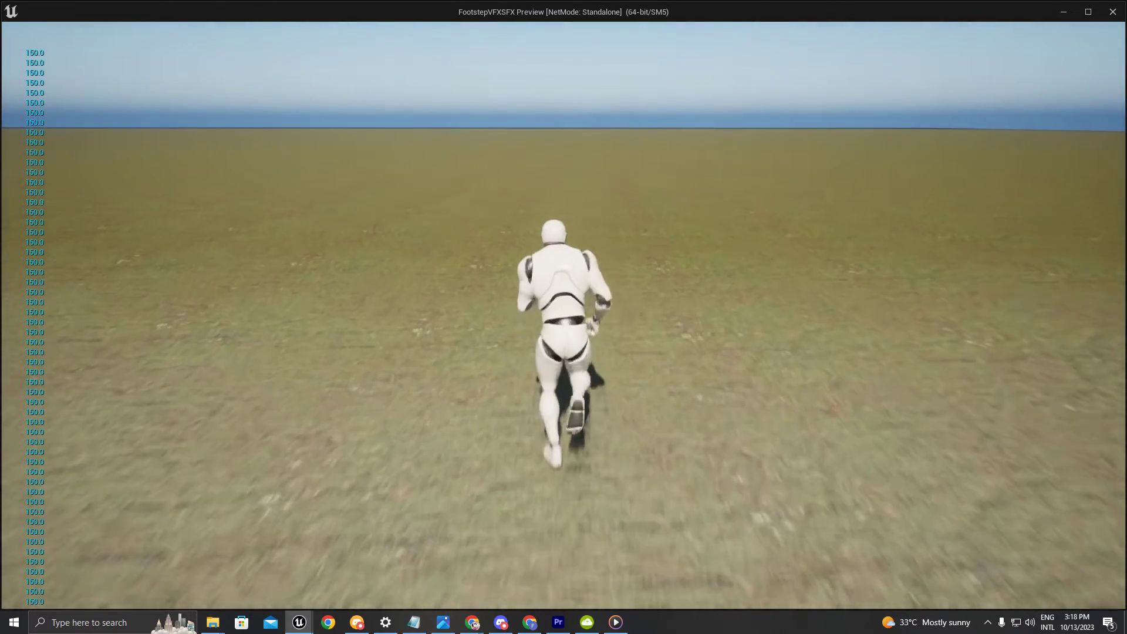
{"action": "key", "text": "s"}
{"action": "key", "text": "d"}
{"action": "key", "text": "a"}
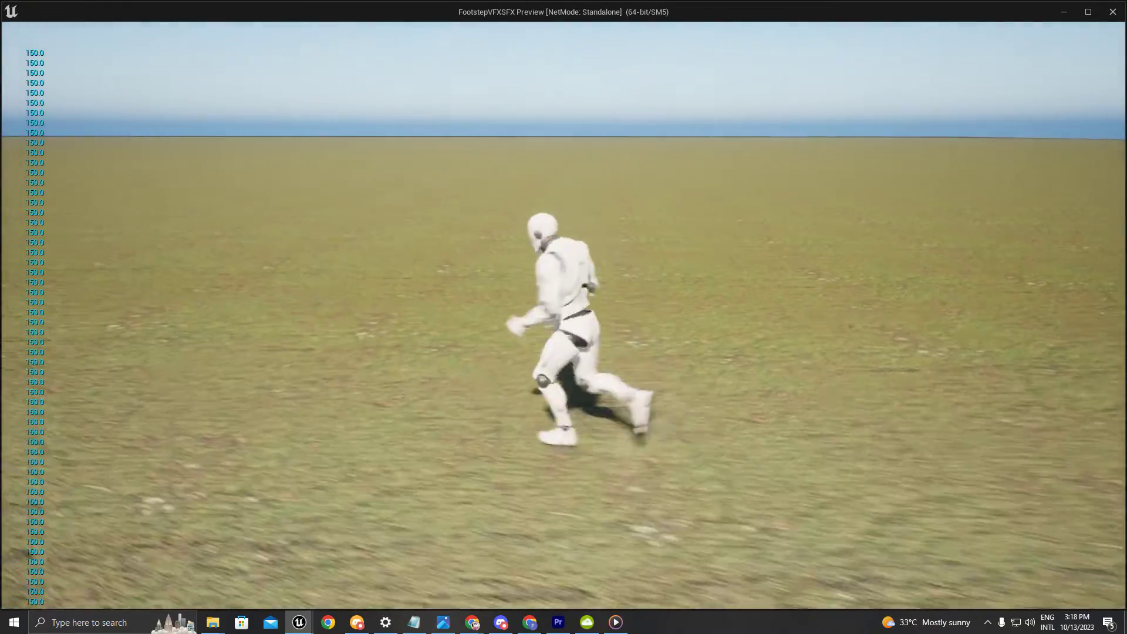
{"action": "key", "text": "w"}
{"action": "key", "text": "d"}
{"action": "key", "text": "d"}
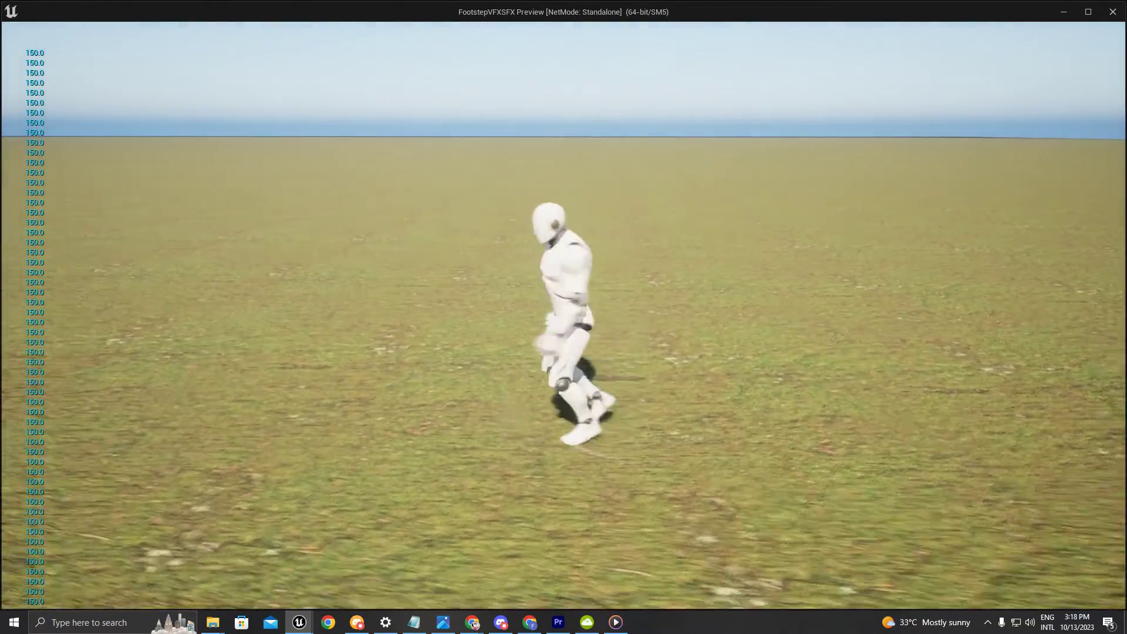
{"action": "key", "text": "w"}
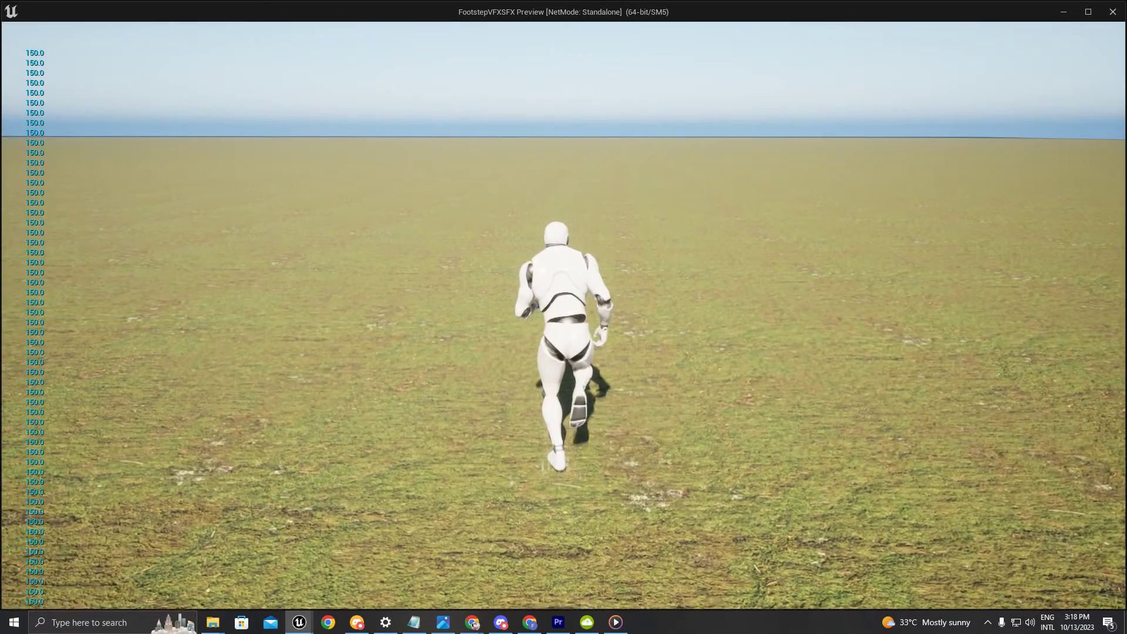
{"action": "key", "text": "shift"}
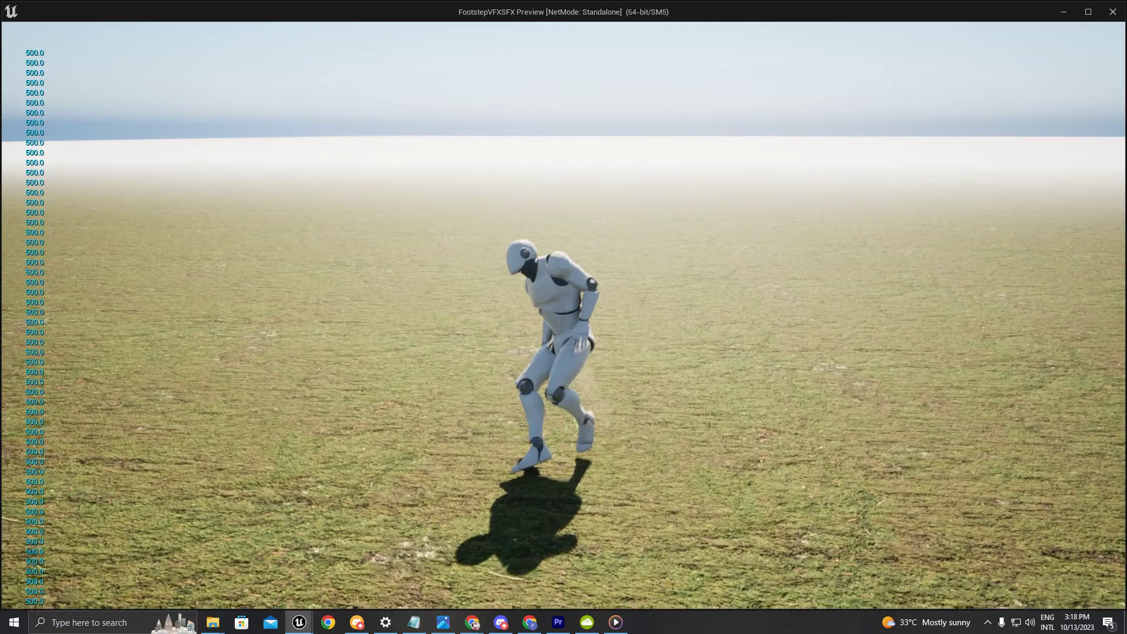
{"action": "key", "text": "Escape"}
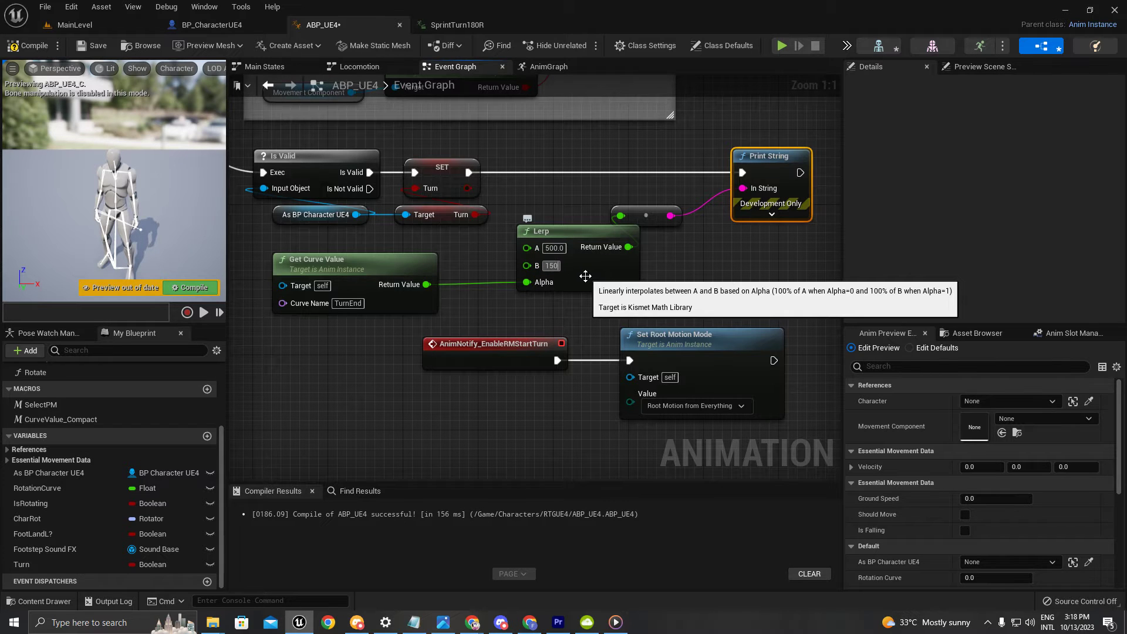
Play-test the sprint turns with Lerp A at 500 and B at 150, watching the printed rotation value
{"action": "left_click", "coordinate": [780, 46]}
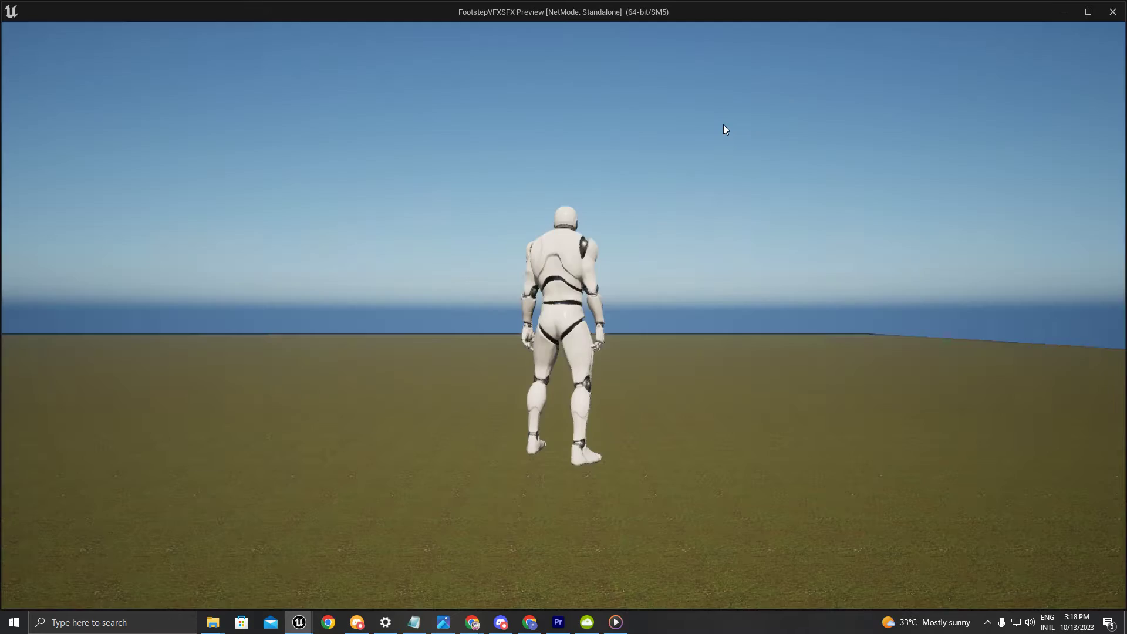
{"action": "left_click", "coordinate": [714, 158]}
{"action": "key", "text": "w"}
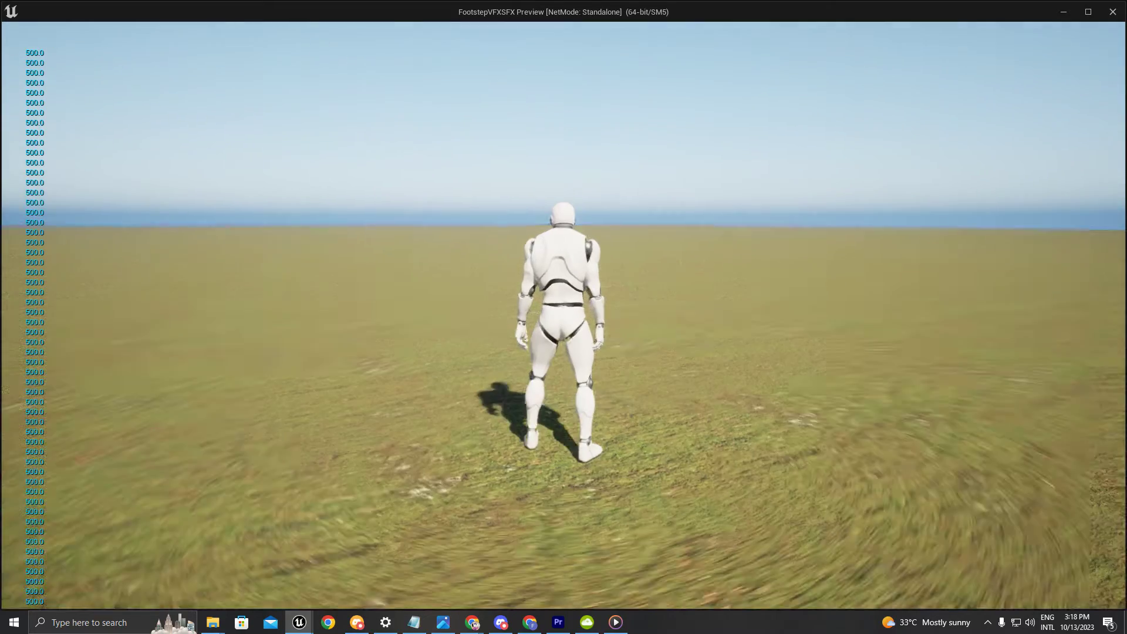
{"action": "key", "text": "w"}
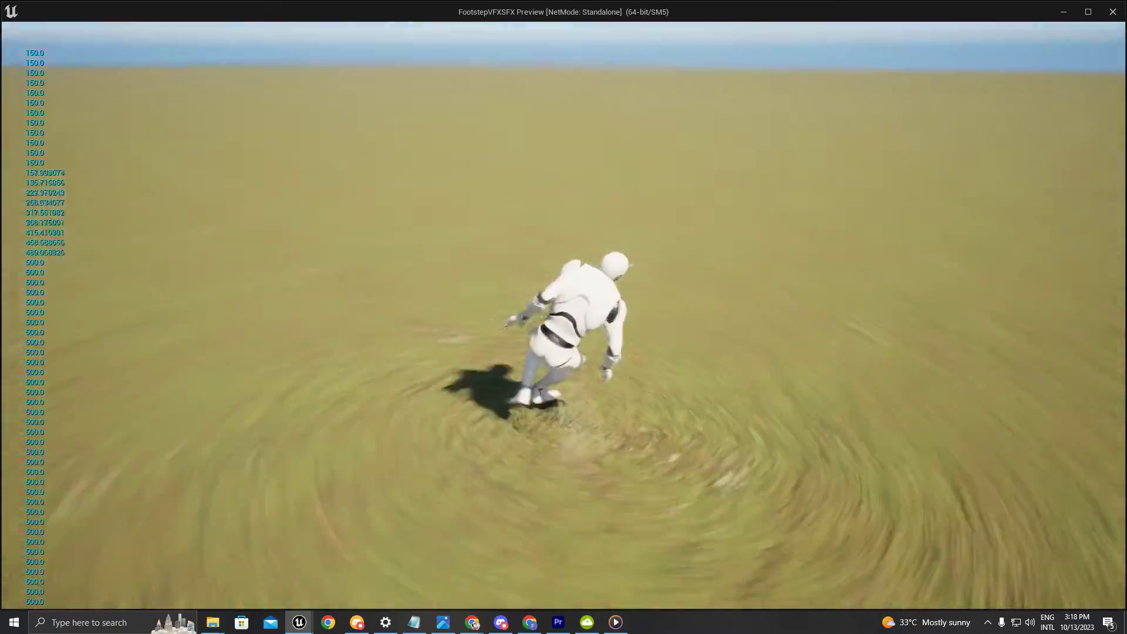
{"action": "key", "text": "shift"}
{"action": "key", "text": "w"}
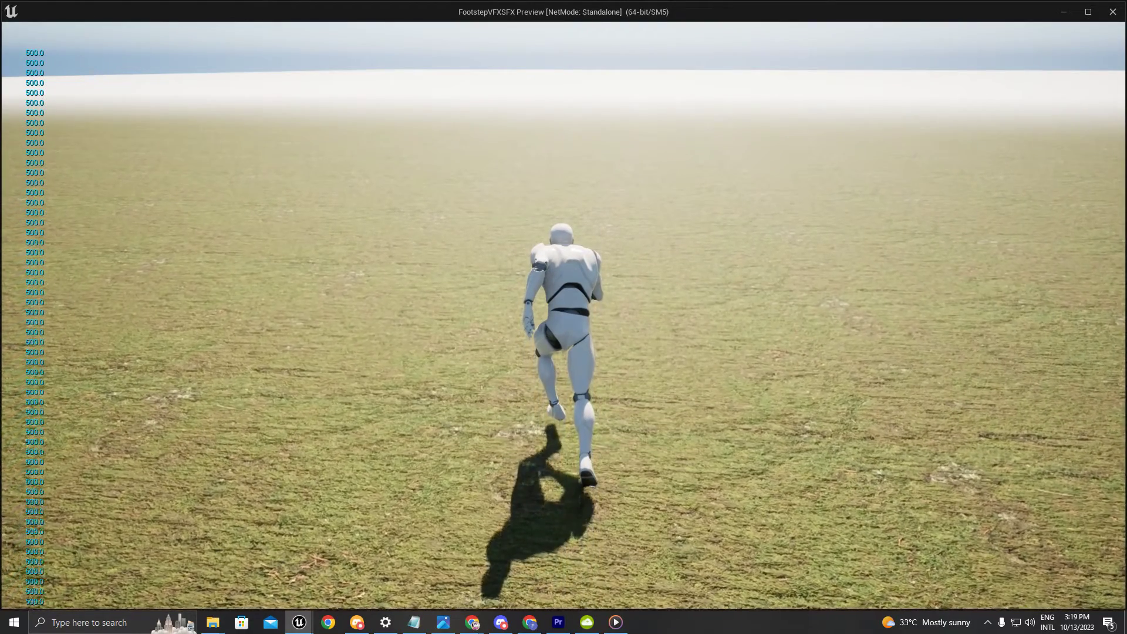
{"action": "key", "text": "a"}
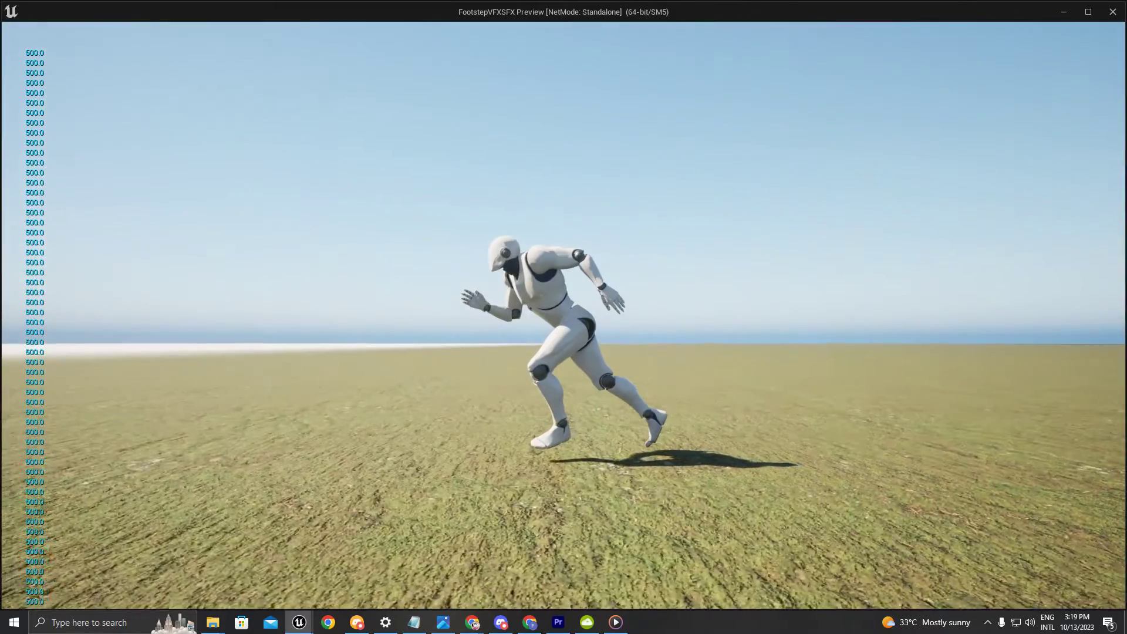
{"action": "key", "text": "d"}
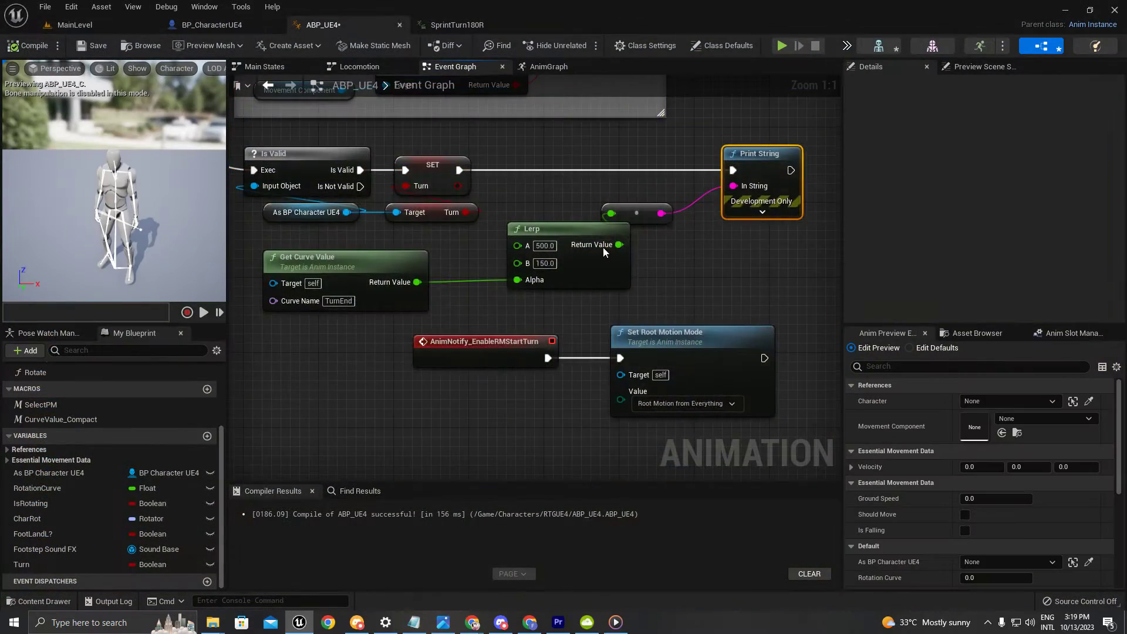
In the Locomotion state machine, add a transition from SprintTurn180R back to Walk / Run and compile ABP_UE4
{"action": "scroll", "coordinate": [603, 247], "scroll_direction": "down", "scroll_amount": 2}
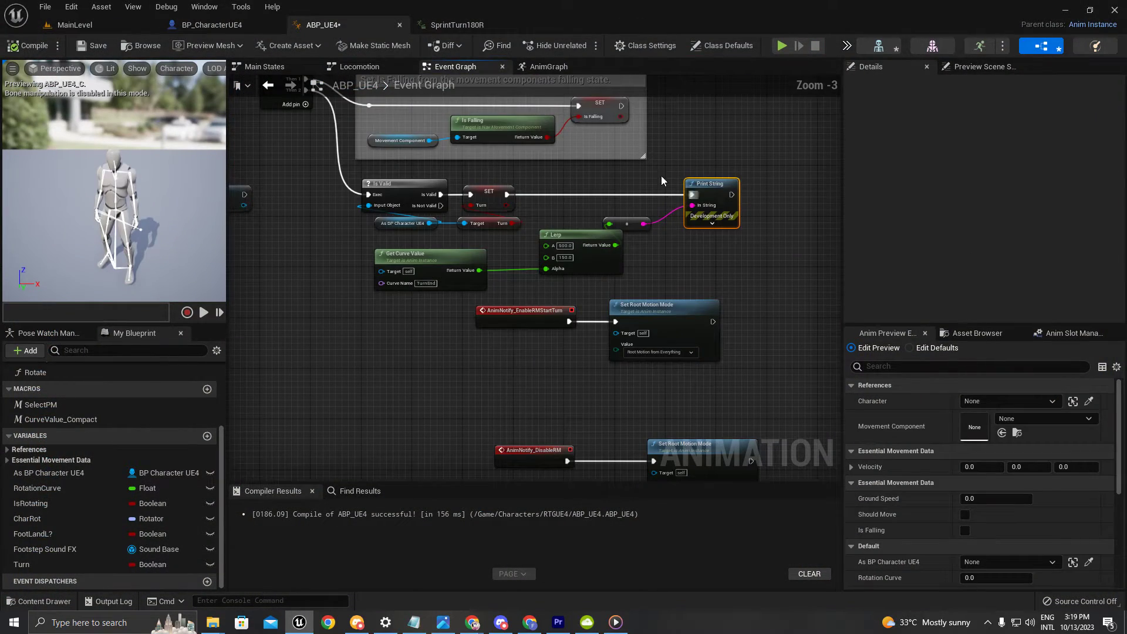
{"action": "left_click", "coordinate": [537, 69]}
{"action": "scroll", "coordinate": [553, 247], "scroll_direction": "down", "scroll_amount": 2}
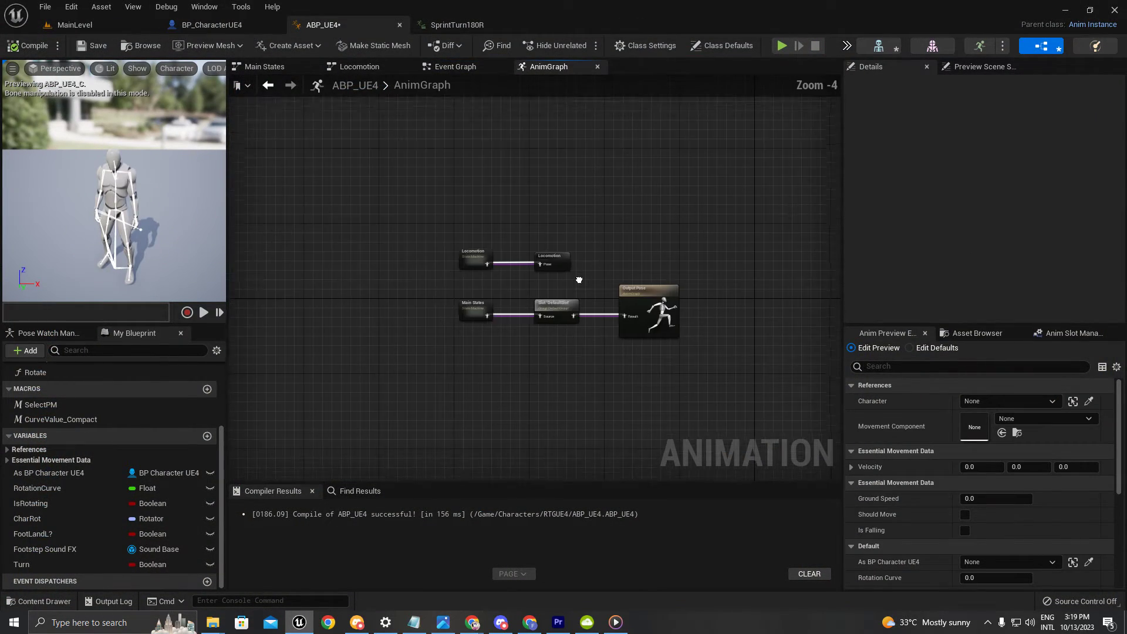
{"action": "left_click", "coordinate": [366, 71]}
{"action": "scroll", "coordinate": [404, 293], "scroll_direction": "up", "scroll_amount": 3}
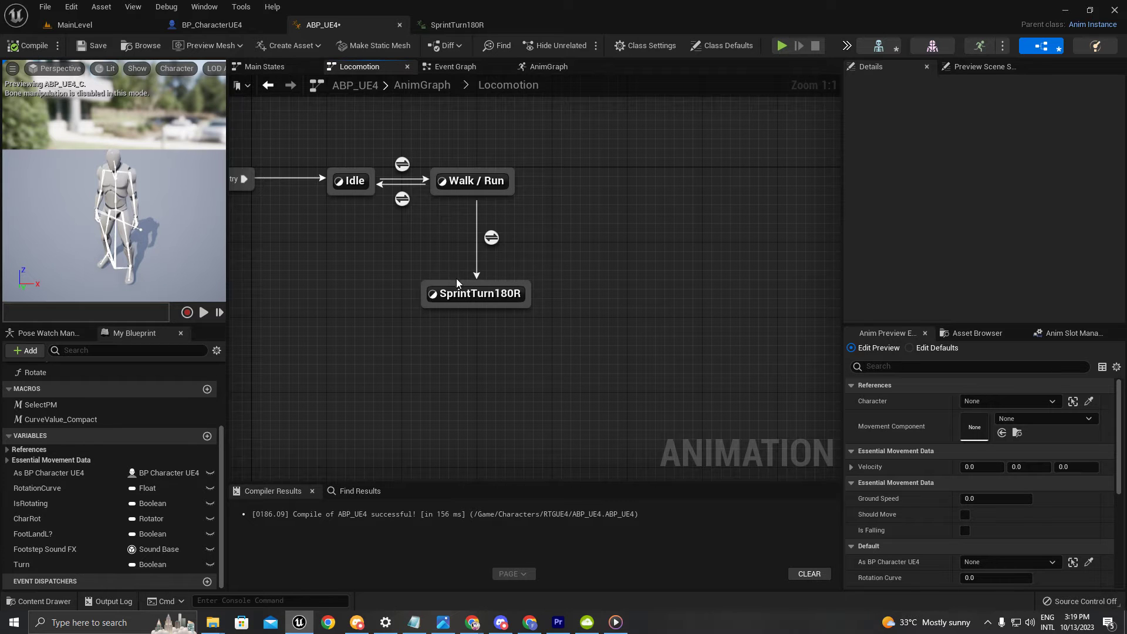
{"action": "left_click_drag", "start_coordinate": [456, 280], "coordinate": [466, 191]}
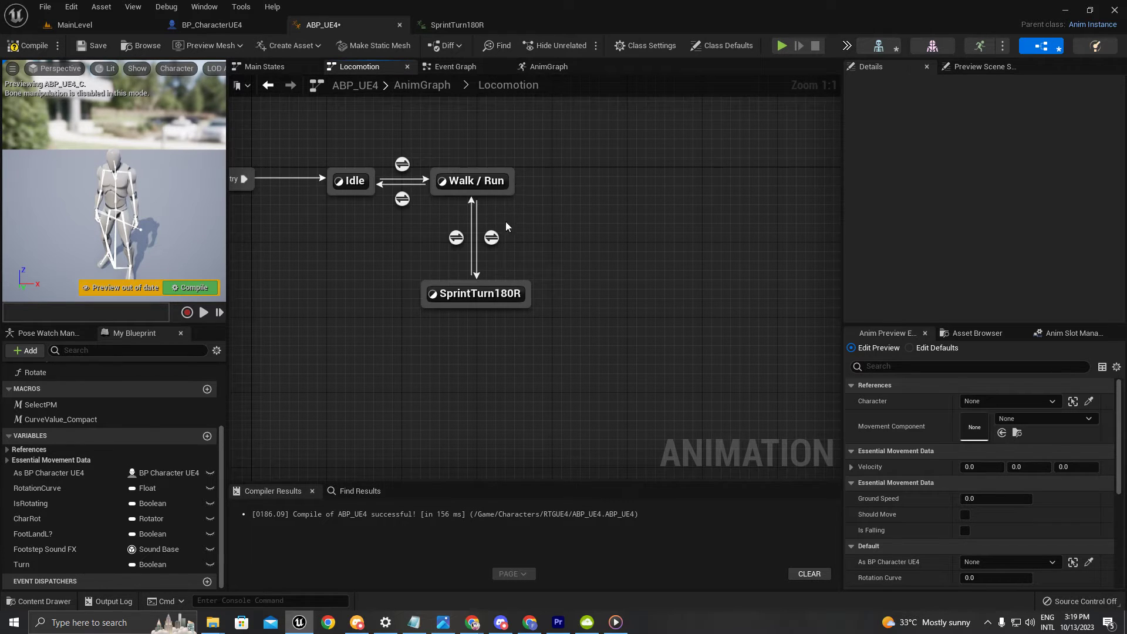
{"action": "right_click_drag", "start_coordinate": [575, 250], "coordinate": [672, 248]}
{"action": "left_click", "coordinate": [182, 290]}
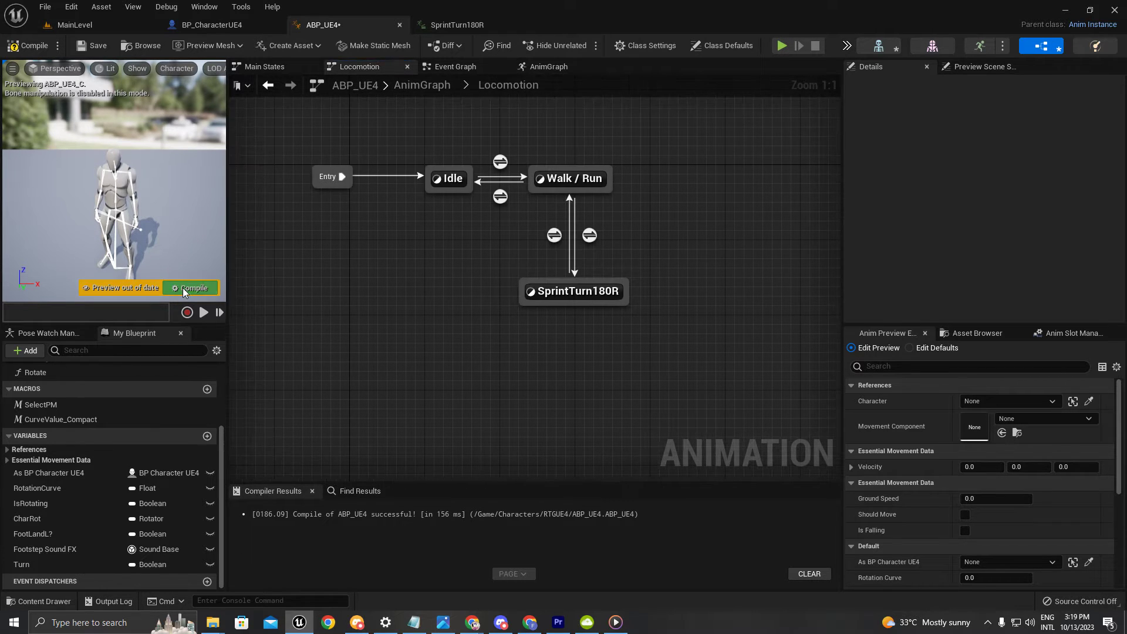
Enable Automatic Rule Based on Sequence Player in State for the SprintTurn180R to Walk / Run transition and compile
{"action": "left_click", "coordinate": [554, 237]}
{"action": "left_click", "coordinate": [966, 120]}
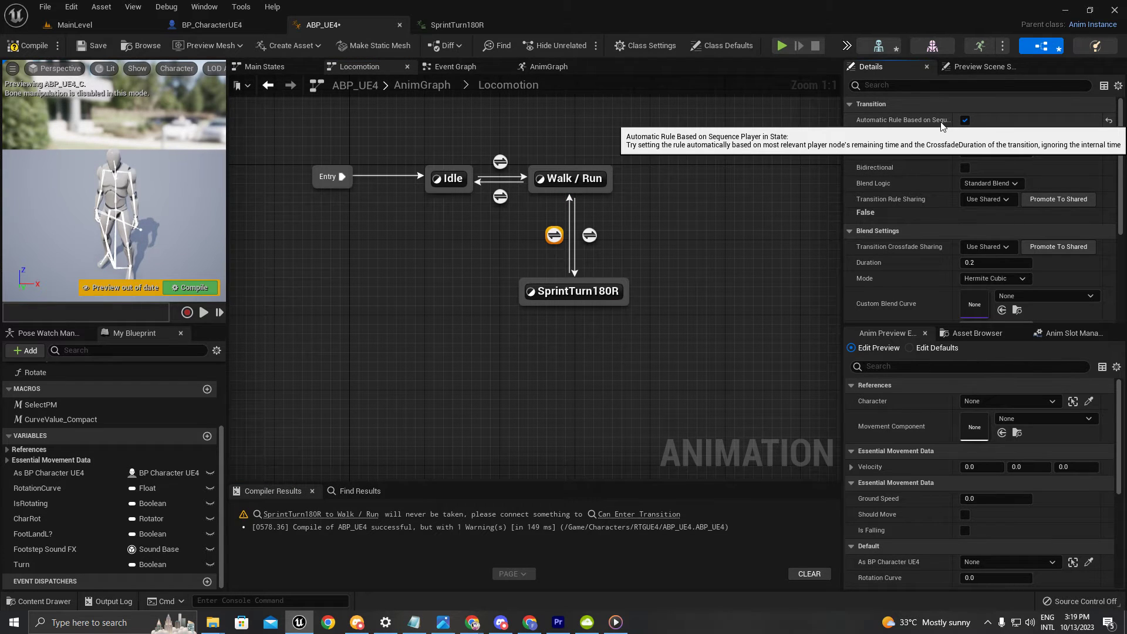
{"action": "key", "text": "F7"}
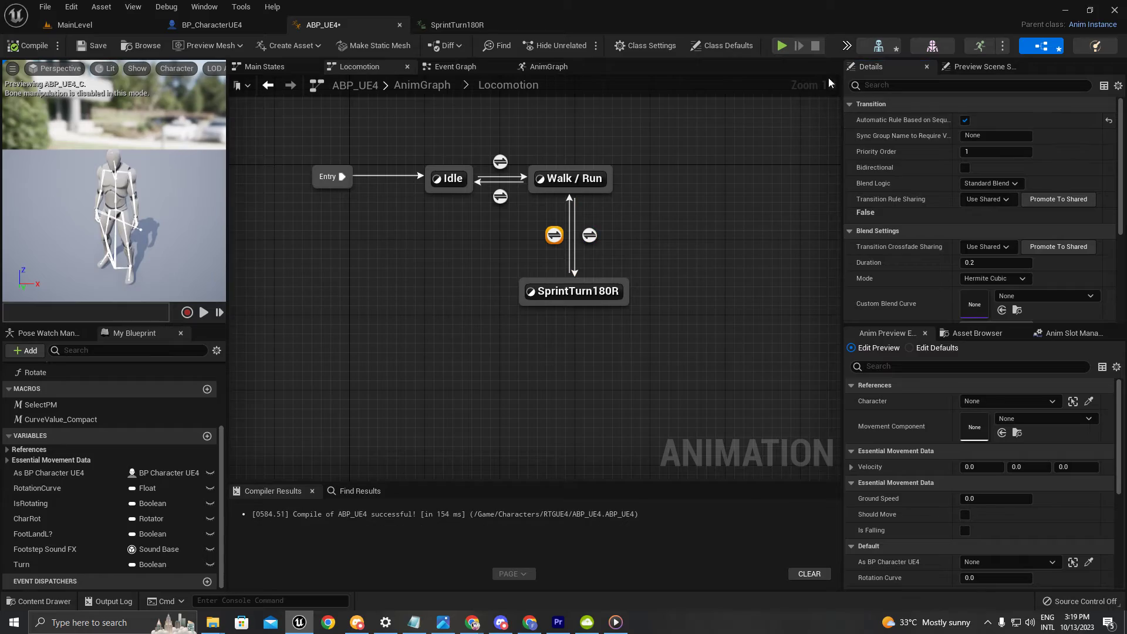
Play-test repeated sprint turns in different directions, watching the return to running and the printed rotation value, and end the session
{"action": "left_click", "coordinate": [781, 47]}
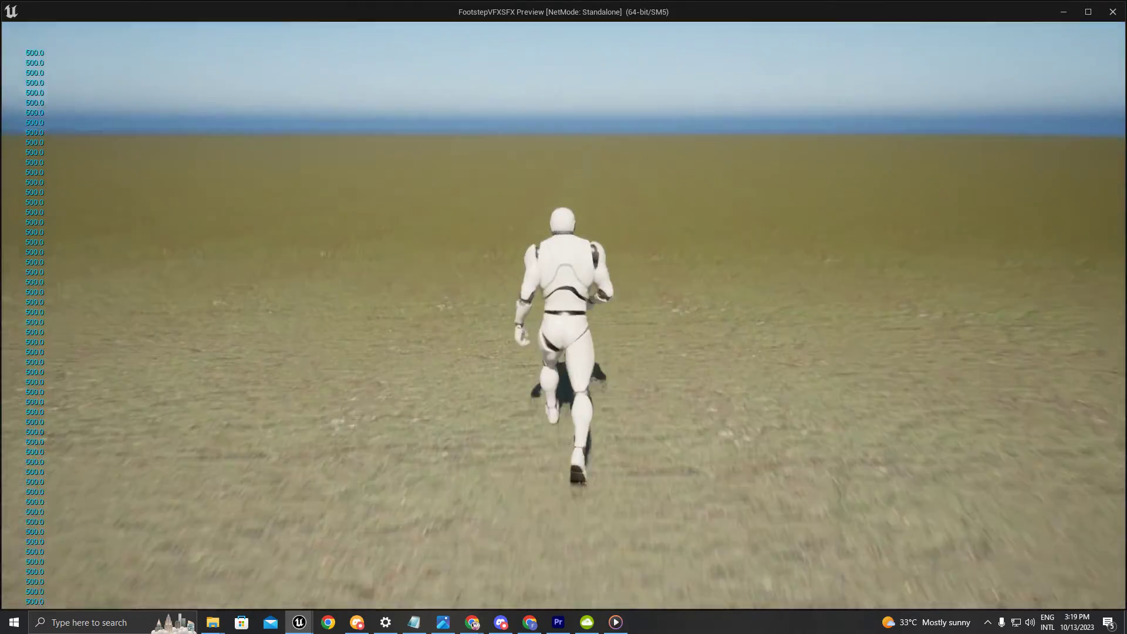
{"action": "key", "text": "c"}
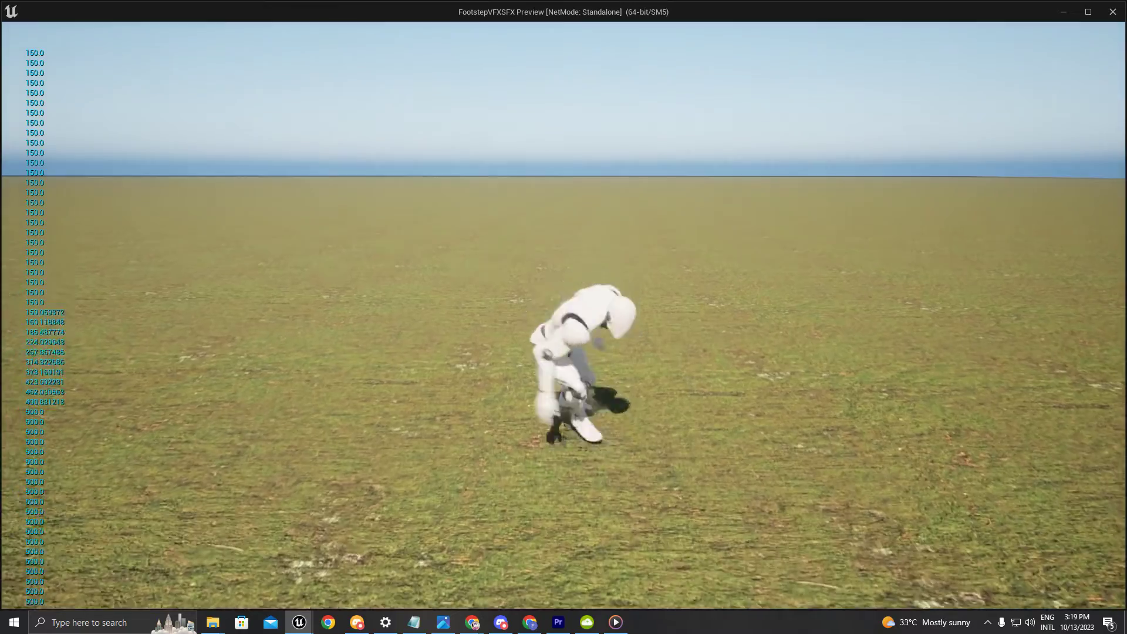
{"action": "key", "text": "c"}
{"action": "key", "text": "s"}
{"action": "key", "text": "a"}
{"action": "key", "text": "w"}
{"action": "key", "text": "c"}
{"action": "key", "text": "d"}
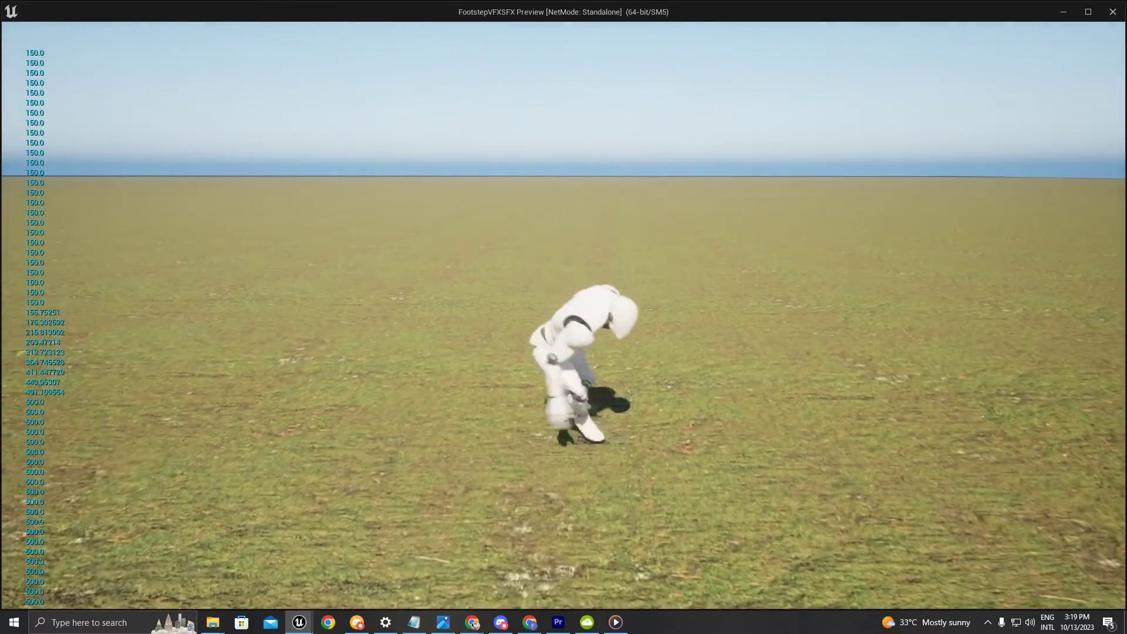
{"action": "key", "text": "c"}
{"action": "key", "text": "s"}
{"action": "key", "text": "a"}
{"action": "key", "text": "w"}
{"action": "key", "text": "a"}
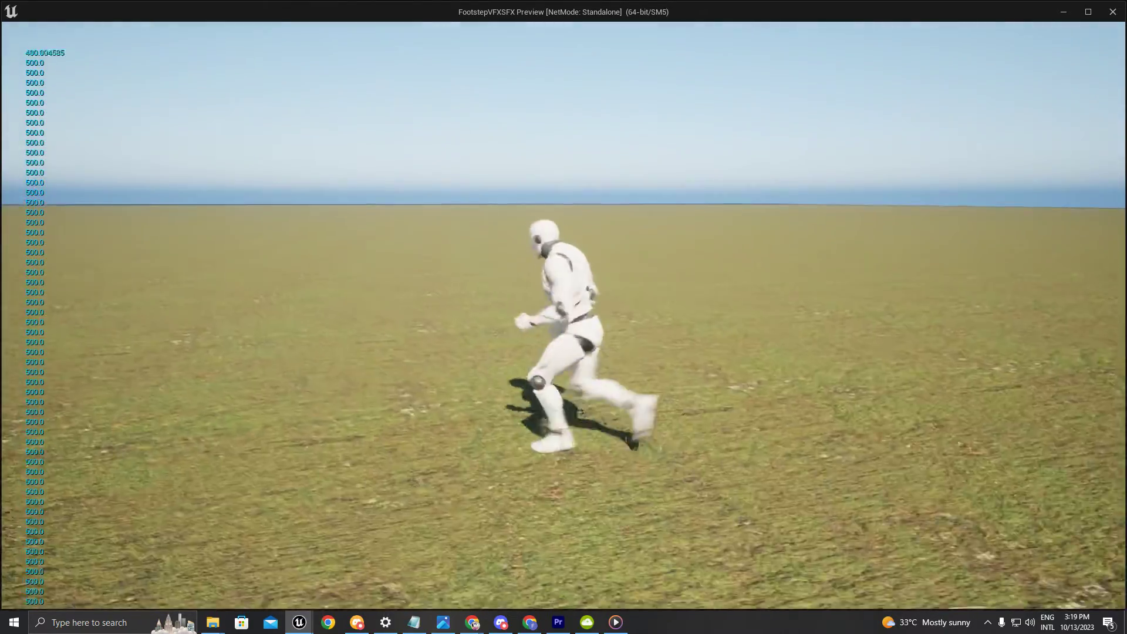
{"action": "key", "text": "c"}
{"action": "key", "text": "w"}
{"action": "key", "text": "d"}
{"action": "key", "text": "c"}
{"action": "key", "text": "s"}
{"action": "key", "text": "a"}
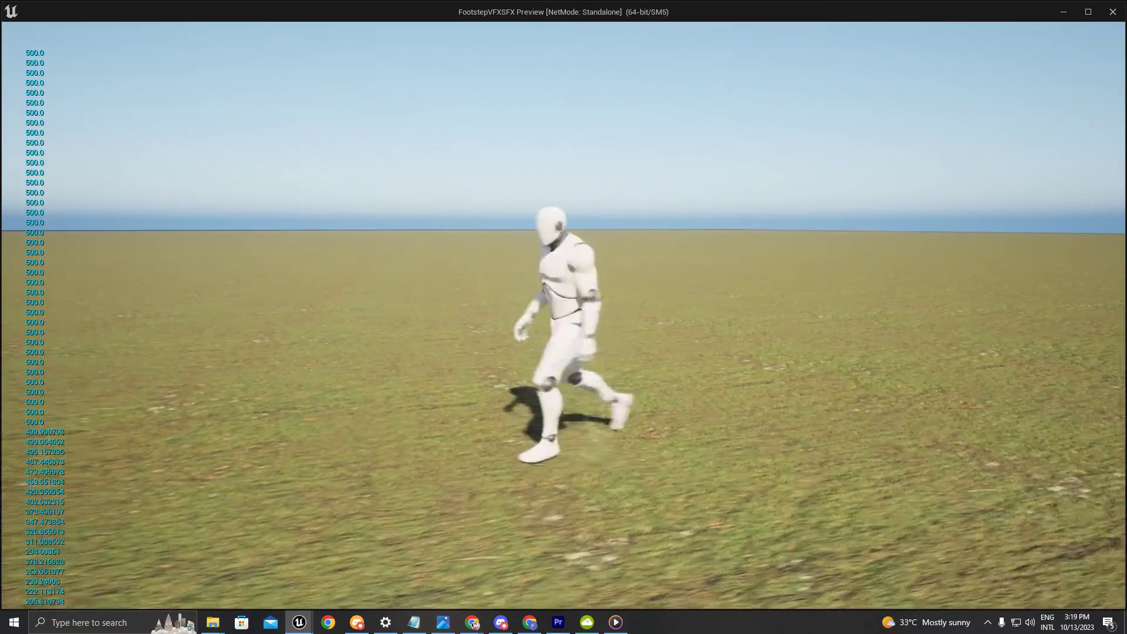
{"action": "key", "text": "c"}
{"action": "key", "text": "w"}
{"action": "key", "text": "d"}
{"action": "key", "text": "c"}
{"action": "key", "text": "w"}
{"action": "key", "text": "a"}
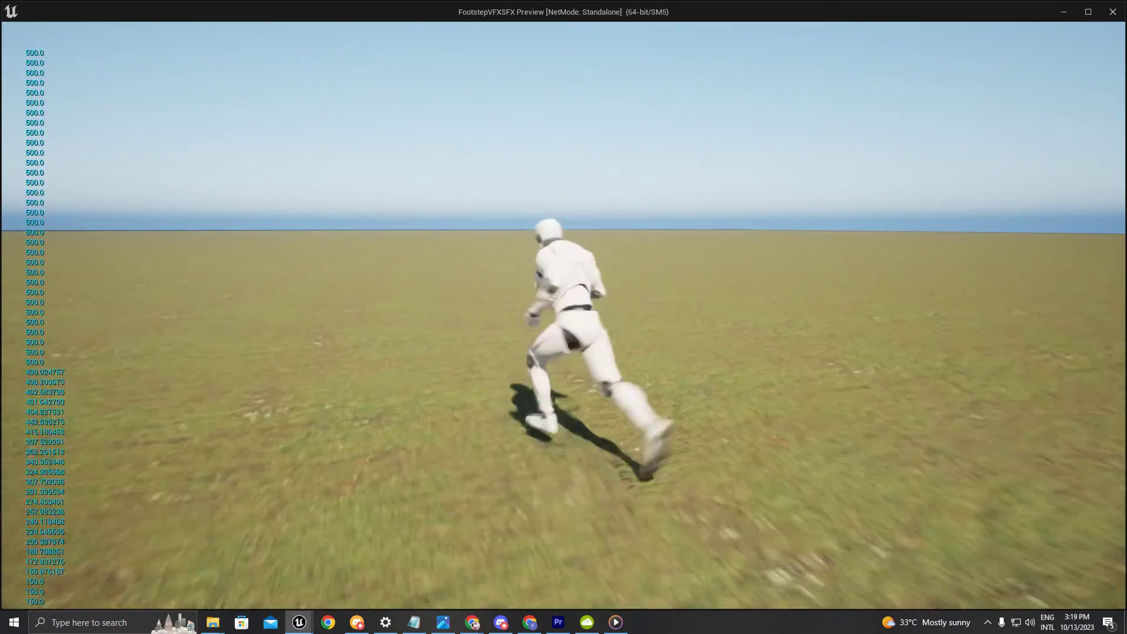
{"action": "key", "text": "c"}
{"action": "key", "text": "w"}
{"action": "key", "text": "c"}
{"action": "key", "text": "d"}
{"action": "key", "text": "a"}
{"action": "key", "text": "c"}
{"action": "key", "text": "w"}
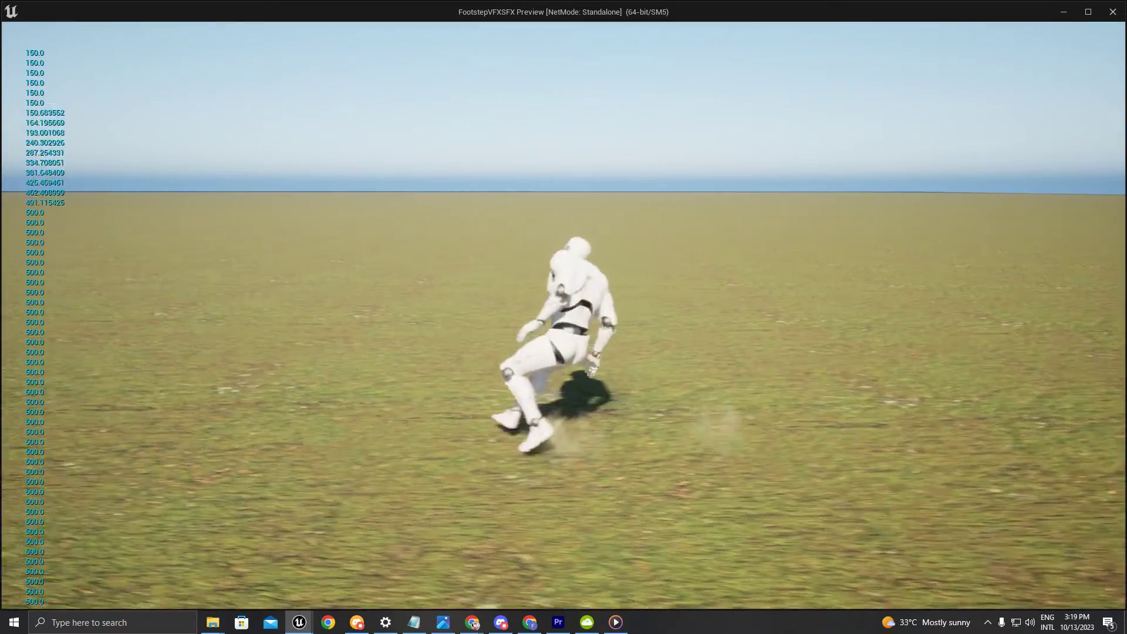
{"action": "key", "text": "d"}
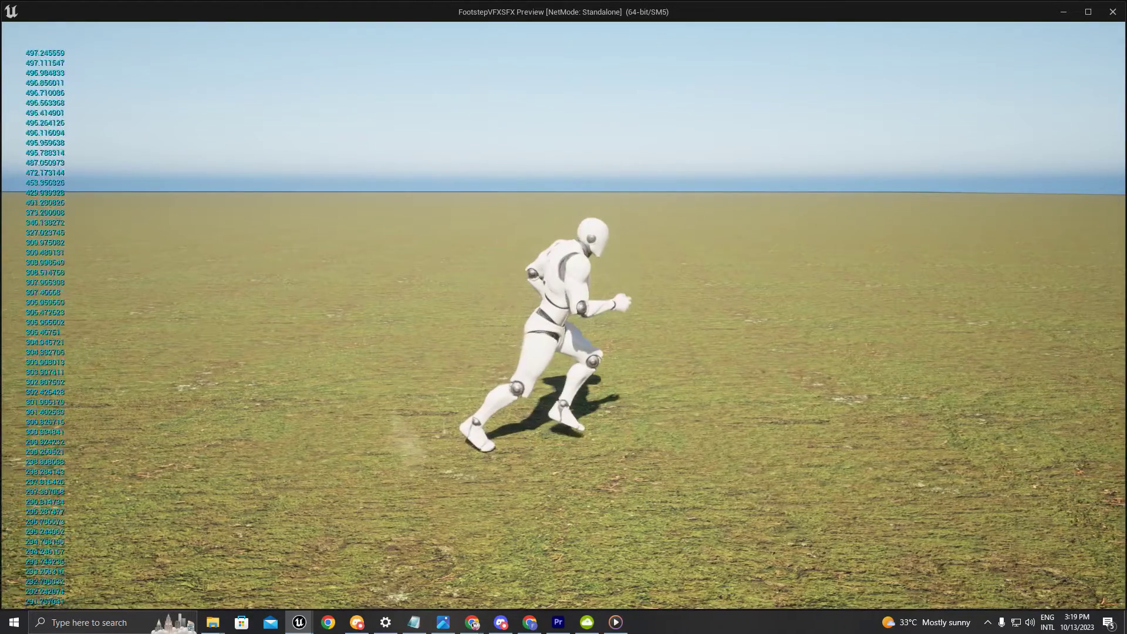
{"action": "key", "text": "Escape"}
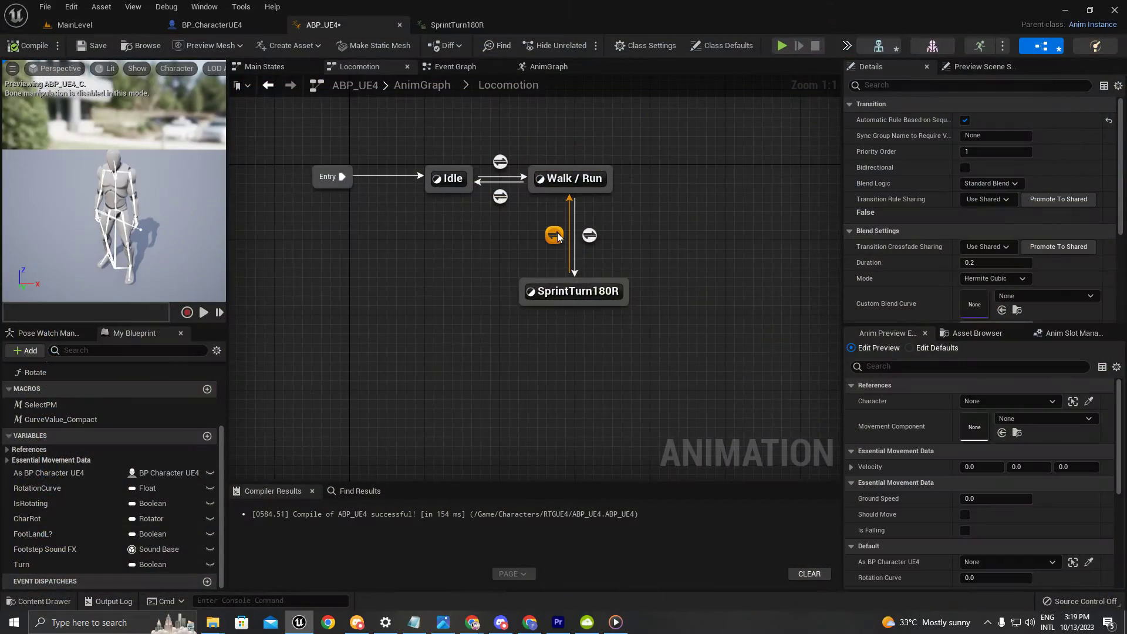
Set the SprintTurn180R to Walk / Run transition's blend Duration to 0.4 and play-test the sprint turns
{"action": "left_click", "coordinate": [993, 263]}
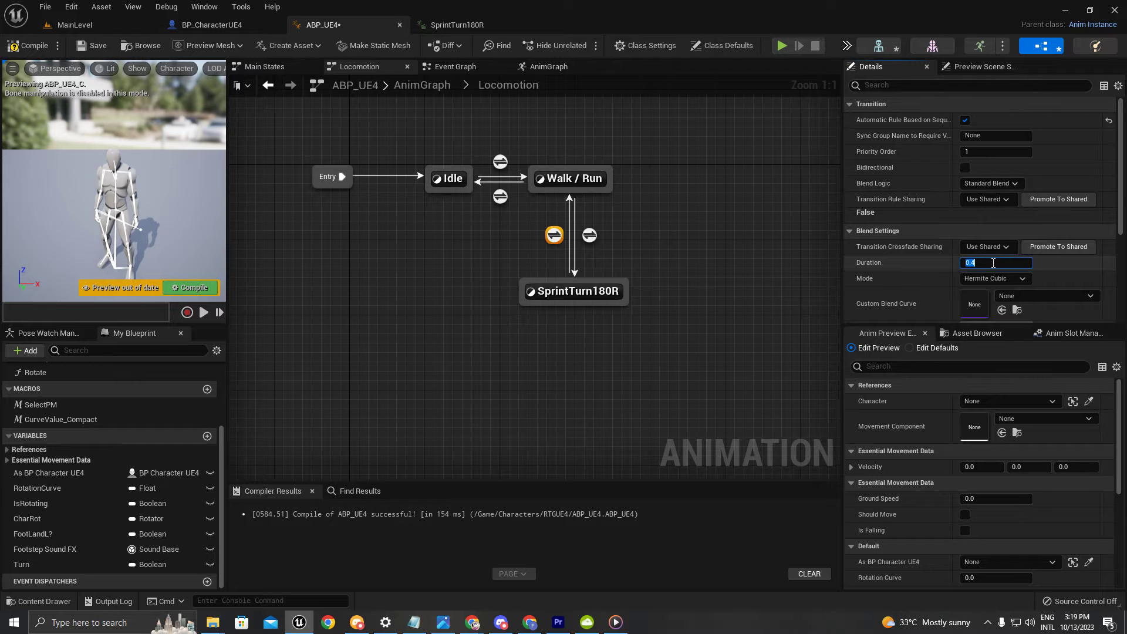
{"action": "key", "text": "Return"}
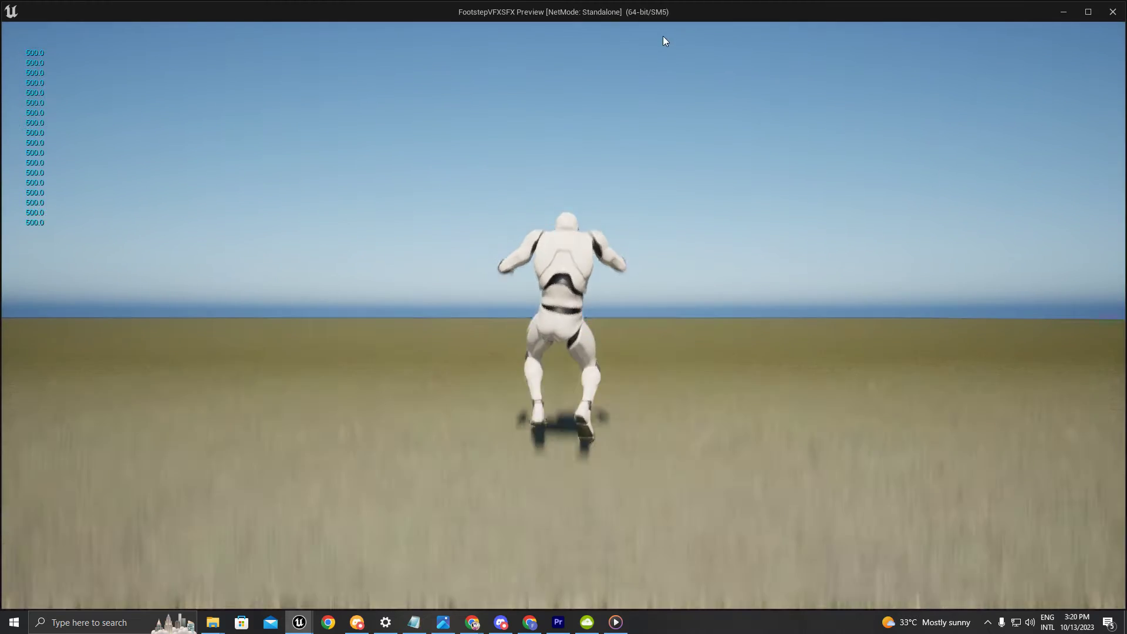
{"action": "left_click", "coordinate": [664, 36]}
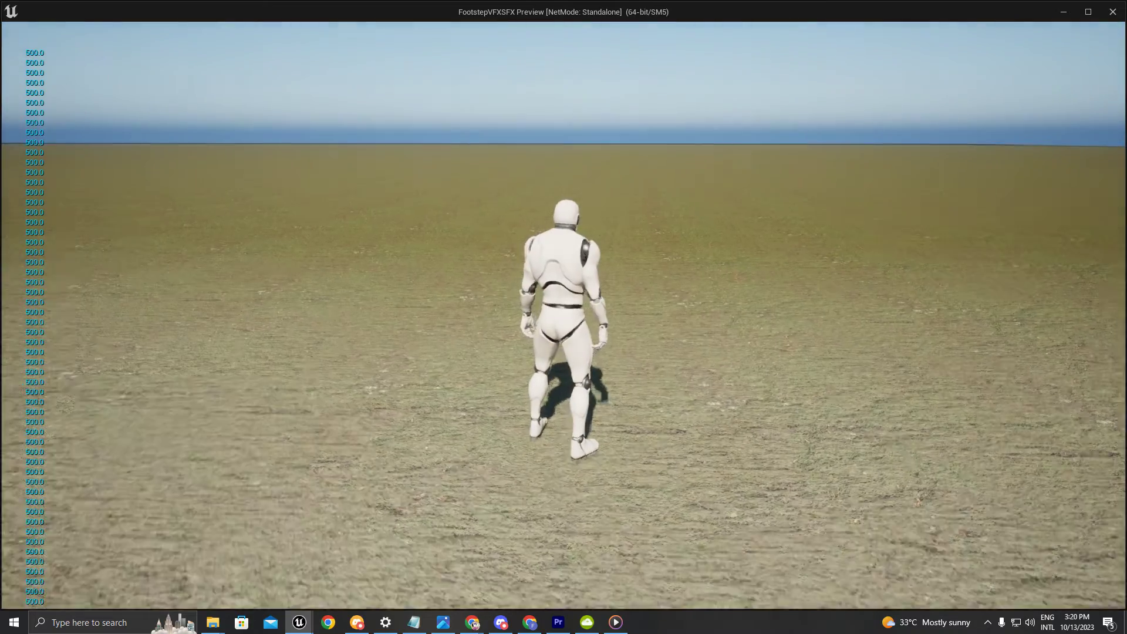
{"action": "key", "text": "w"}
{"action": "key", "text": "a"}
{"action": "key", "text": "c"}
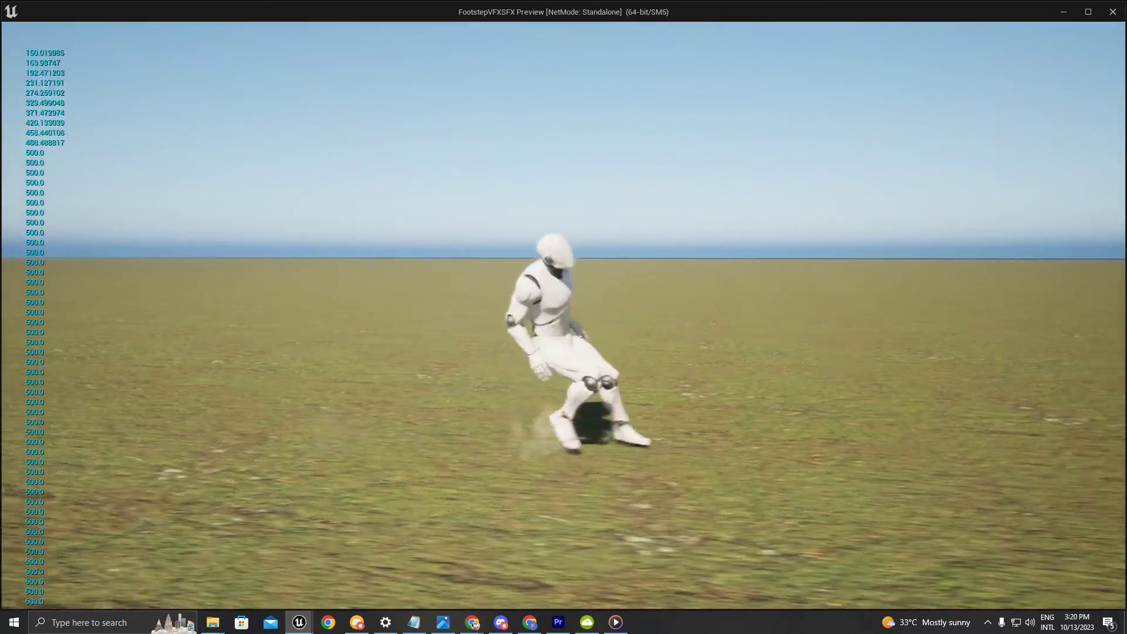
{"action": "key", "text": "c"}
{"action": "key", "text": "d"}
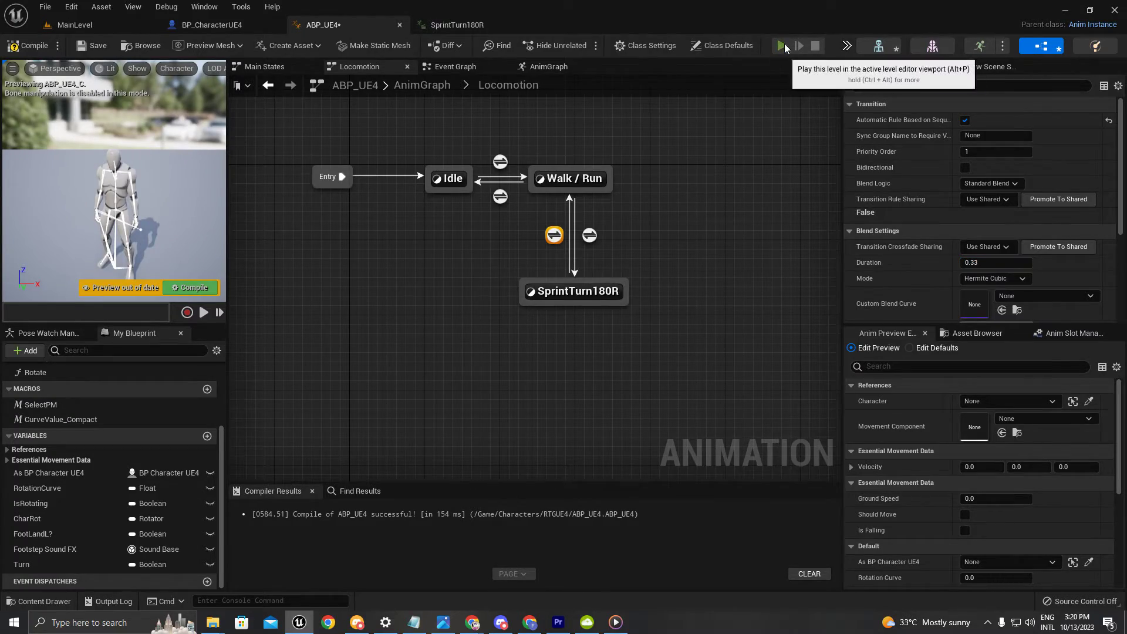
Play-test the sprint turns with the return transition's blend Duration at 0.33
{"action": "left_click", "coordinate": [782, 45]}
{"action": "key", "text": "d"}
{"action": "key", "text": "a"}
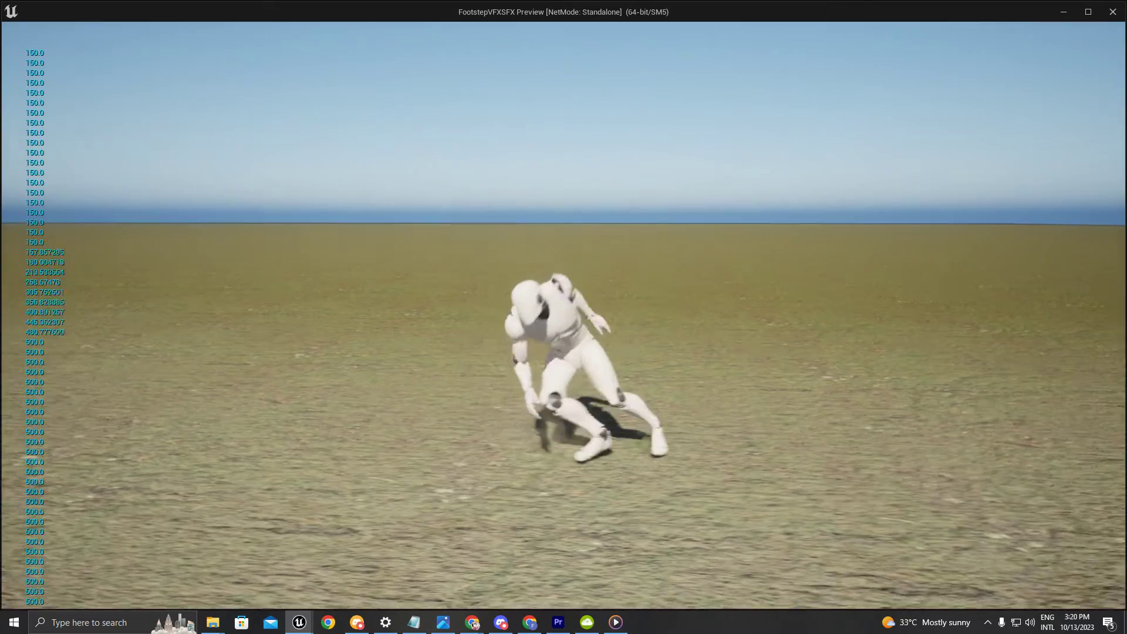
{"action": "key", "text": "w"}
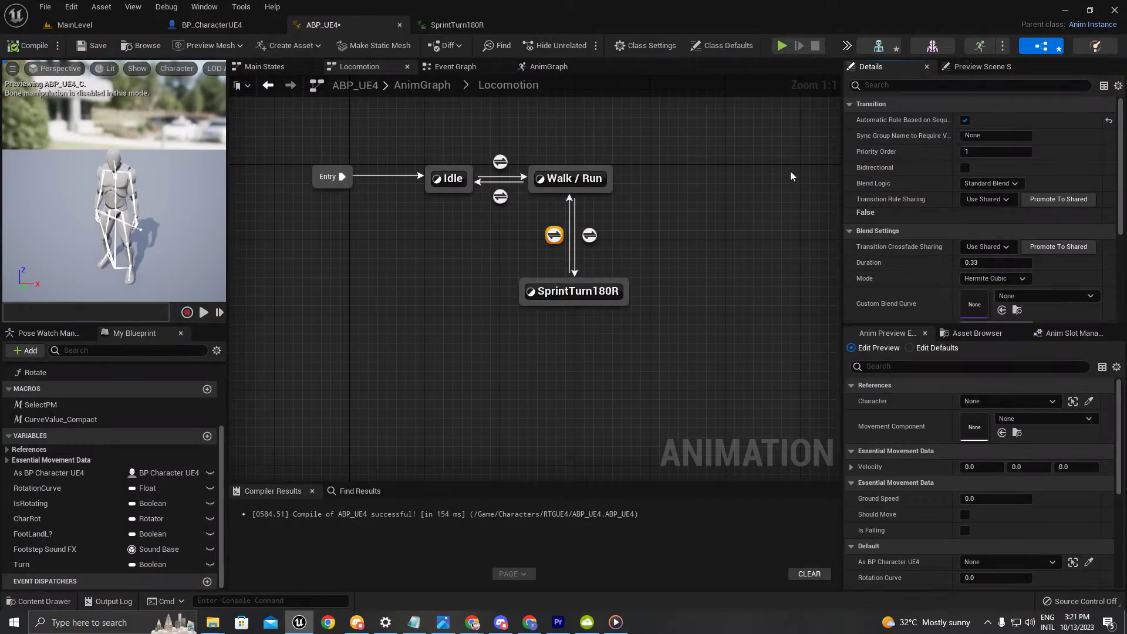
Disable Automatic Rule Based on Sequence Player in State for the SprintTurn180R to Walk / Run transition and compile
{"action": "left_click", "coordinate": [965, 122]}
{"action": "right_click_drag", "start_coordinate": [524, 305], "coordinate": [529, 288]}
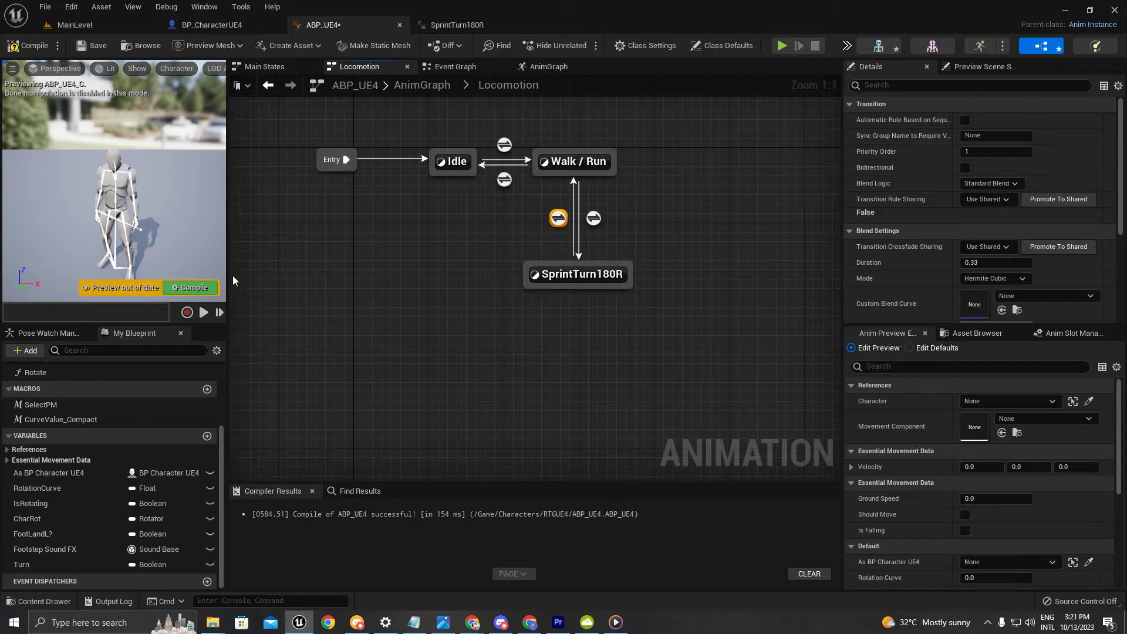
{"action": "key", "text": "F7"}
In the SprintTurn180R to Walk / Run rule, add a Time Remaining (ratio) (SprintTurn180R) node and place it clear of the Result node
{"action": "double_click", "coordinate": [587, 276]}
{"action": "left_click", "coordinate": [470, 290]}
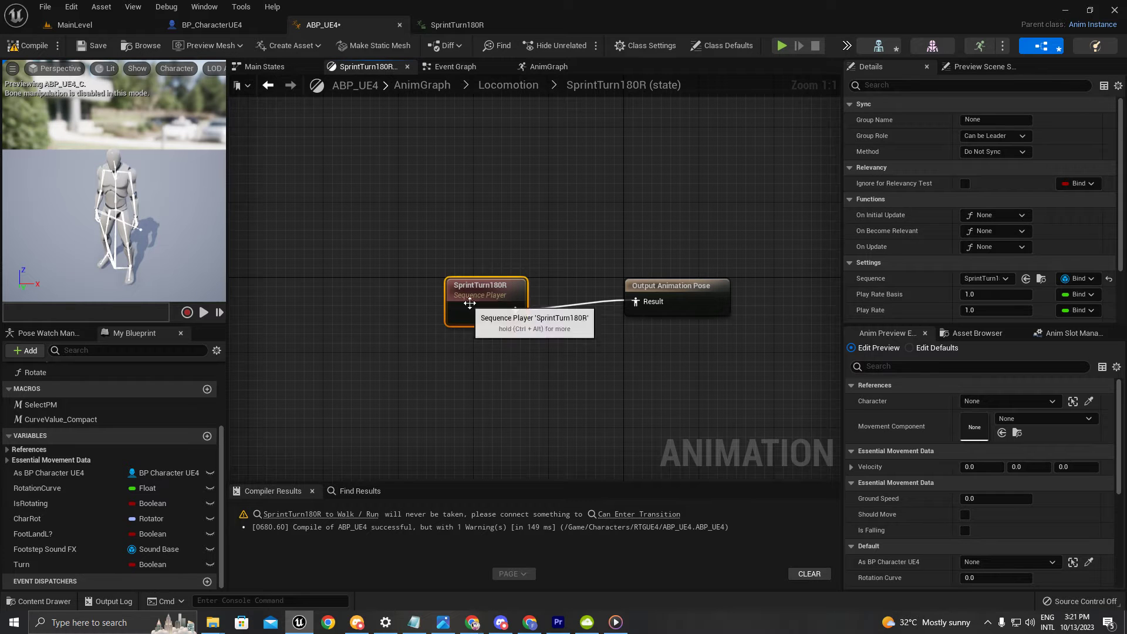
{"action": "double_click", "coordinate": [634, 252]}
{"action": "double_click", "coordinate": [558, 218]}
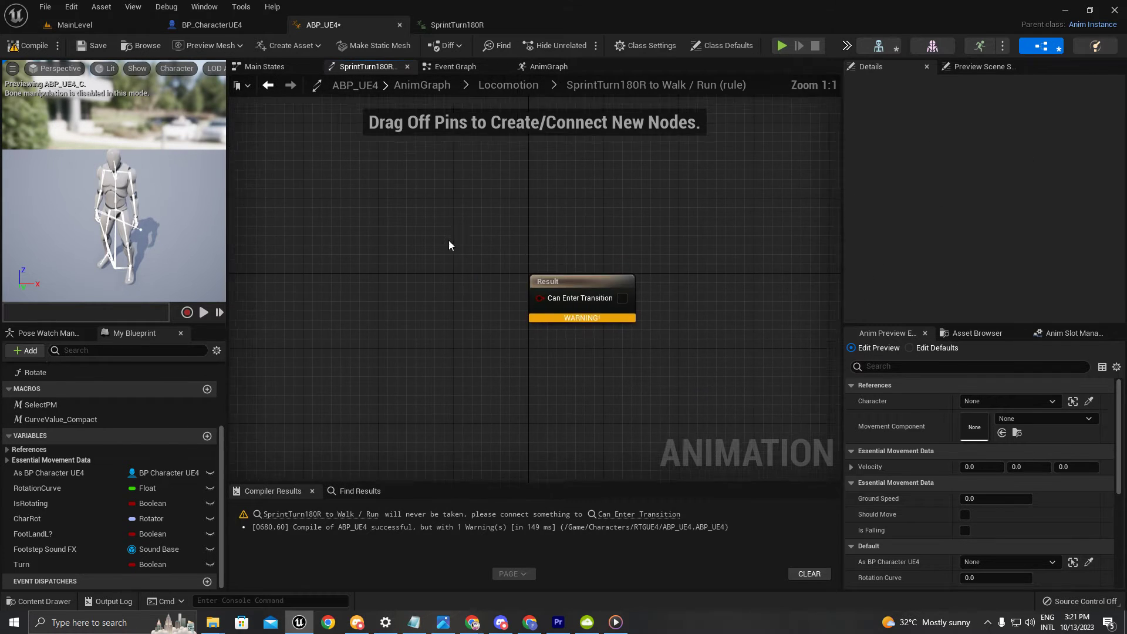
{"action": "right_click", "coordinate": [498, 228]}
{"action": "type", "text": "sprint"}
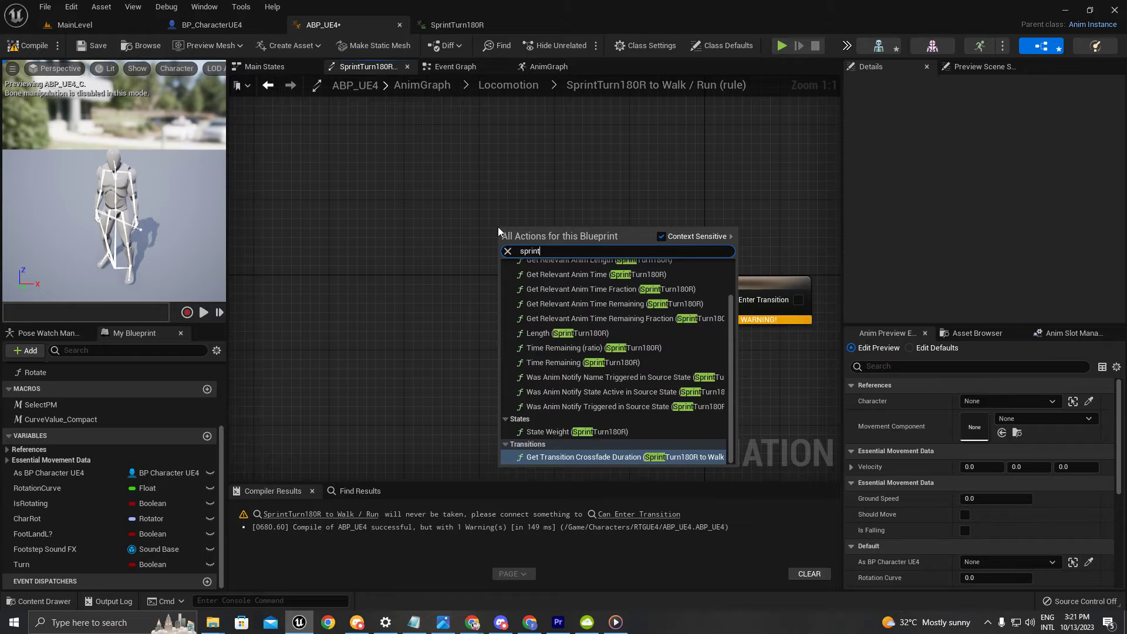
{"action": "type", "text": " turn "}
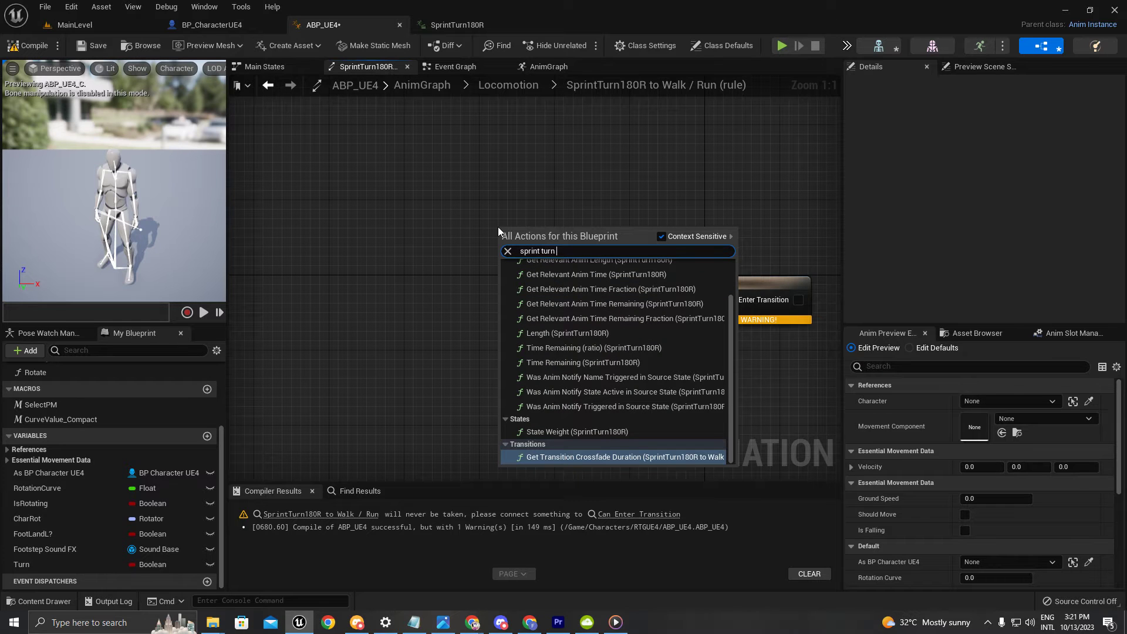
{"action": "type", "text": "ratio"}
{"action": "key", "text": "Up"}
{"action": "key", "text": "Return"}
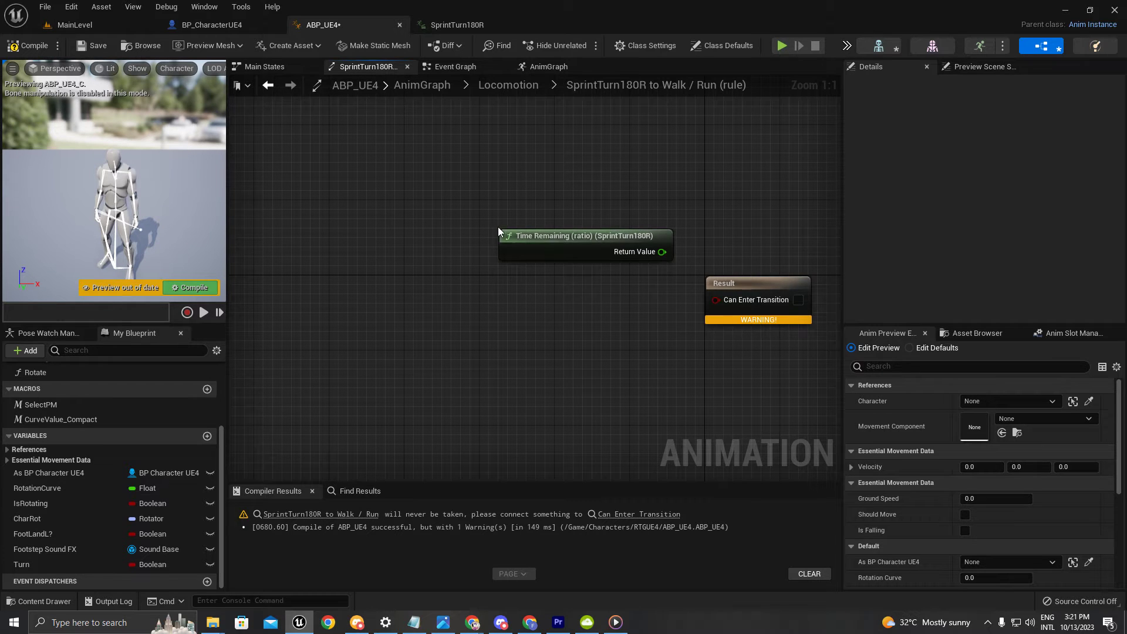
{"action": "left_click_drag", "start_coordinate": [578, 242], "coordinate": [484, 157]}
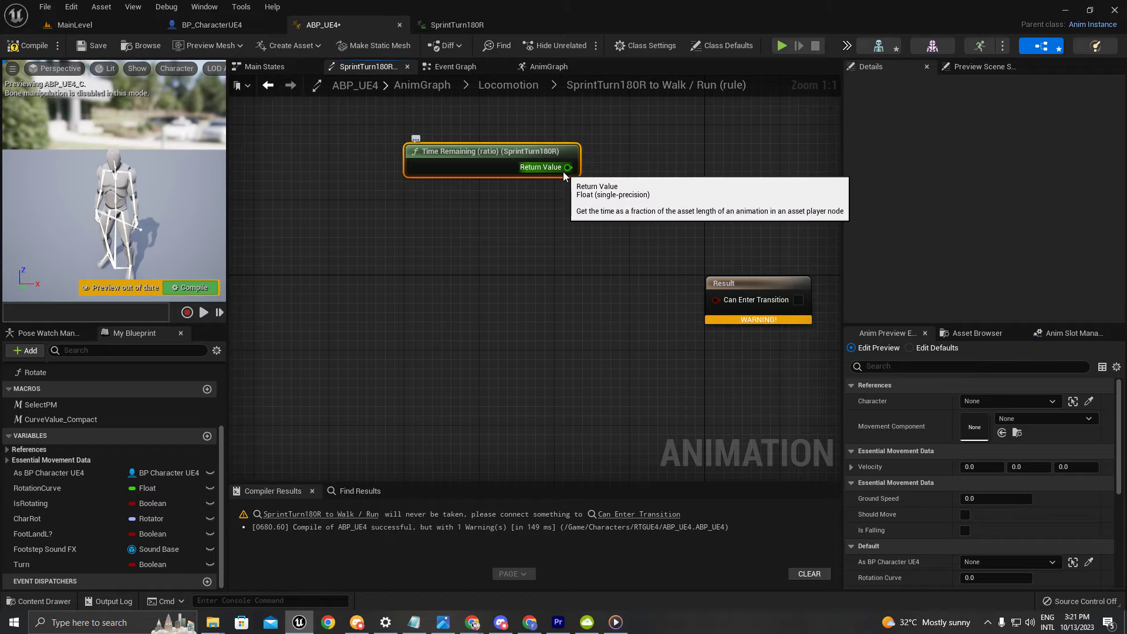
Feed the Time Remaining (ratio) Return Value into a Less Equal node and set its comparison value to 0.1
{"action": "left_click_drag", "start_coordinate": [563, 174], "coordinate": [547, 213]}
{"action": "type", "text": "<="}
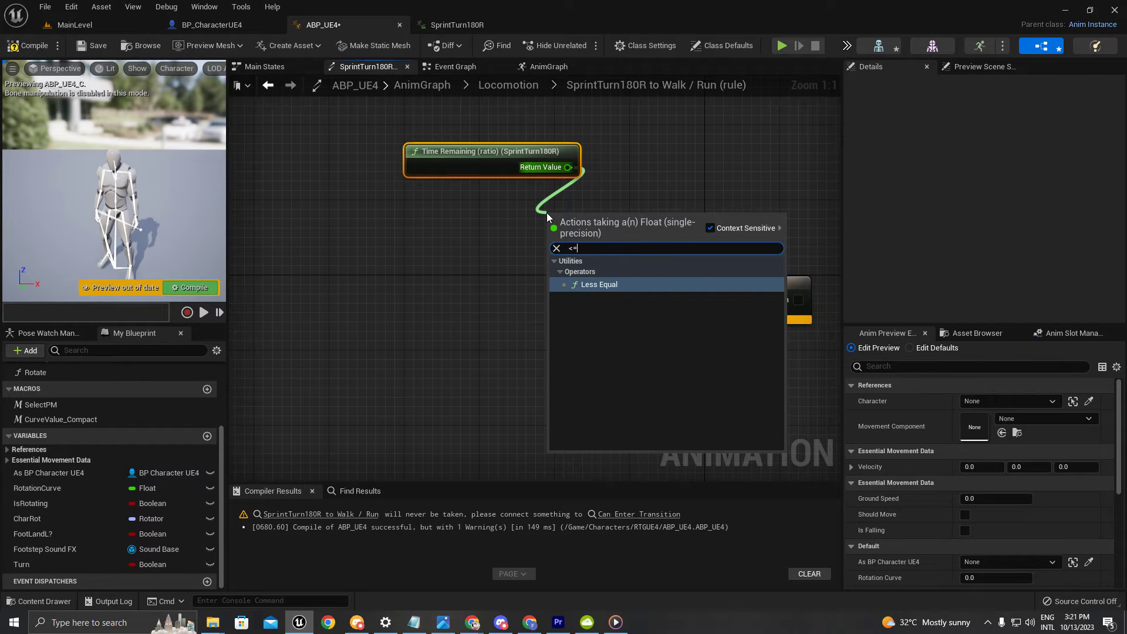
{"action": "key", "text": "Return"}
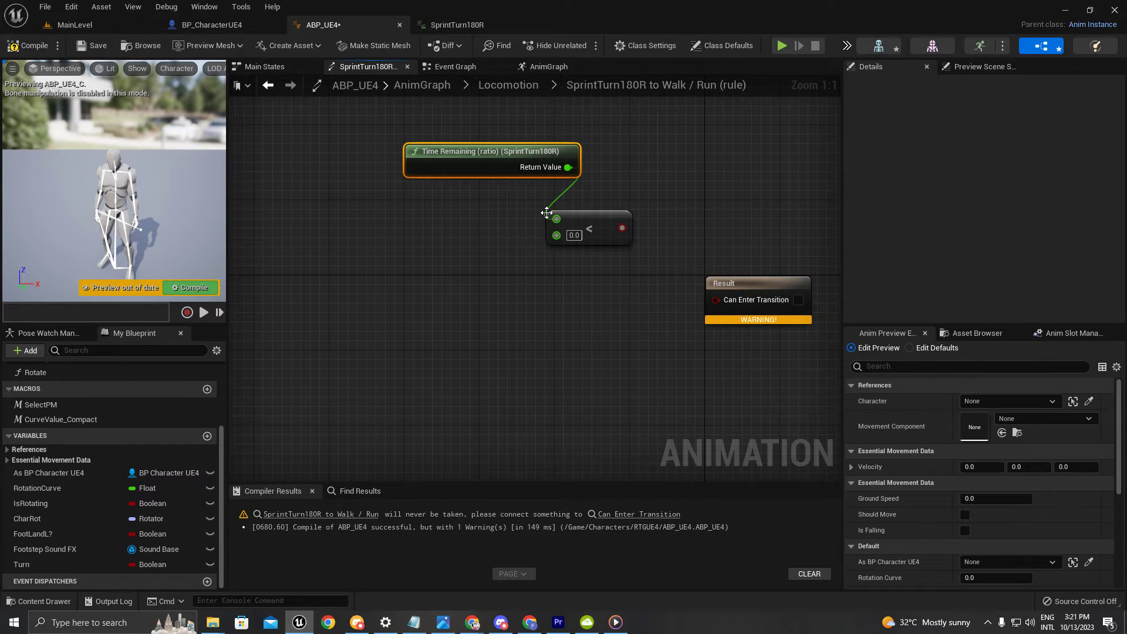
{"action": "left_click", "coordinate": [574, 235]}
{"action": "type", "text": "0.1"}
{"action": "key", "text": "Return"}
{"action": "left_click", "coordinate": [627, 262]}
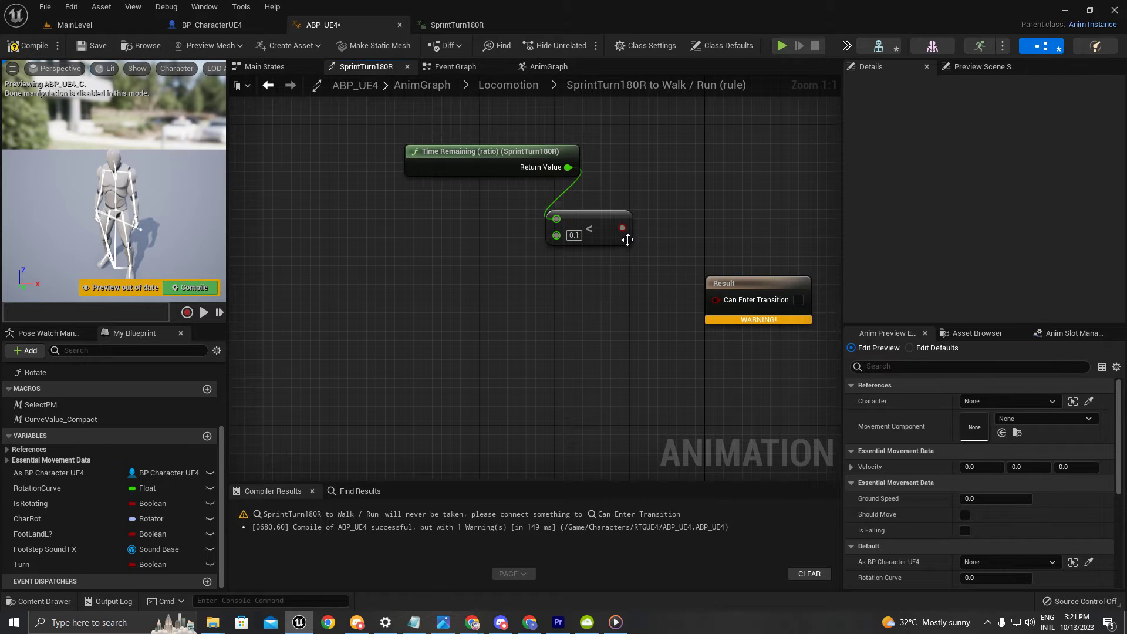
Connect the comparison output to Can Enter Transition, compile and save ABP_UE4, and return to the Locomotion state machine
{"action": "left_click_drag", "start_coordinate": [622, 227], "coordinate": [715, 299]}
{"action": "left_click", "coordinate": [189, 288]}
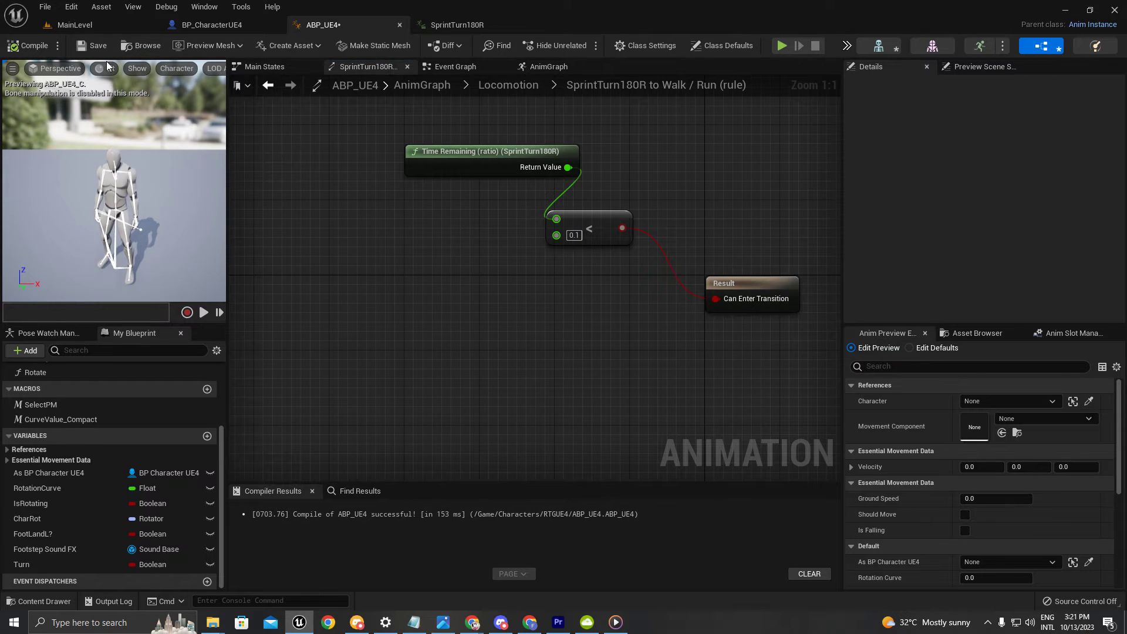
{"action": "left_click", "coordinate": [89, 45]}
{"action": "left_click", "coordinate": [509, 85]}
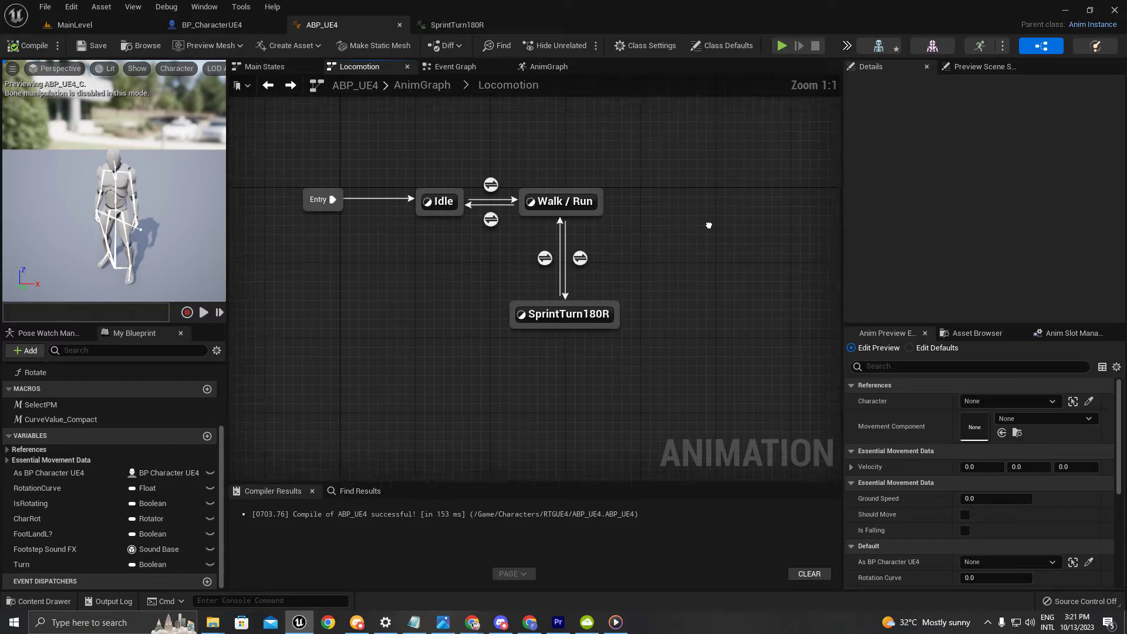